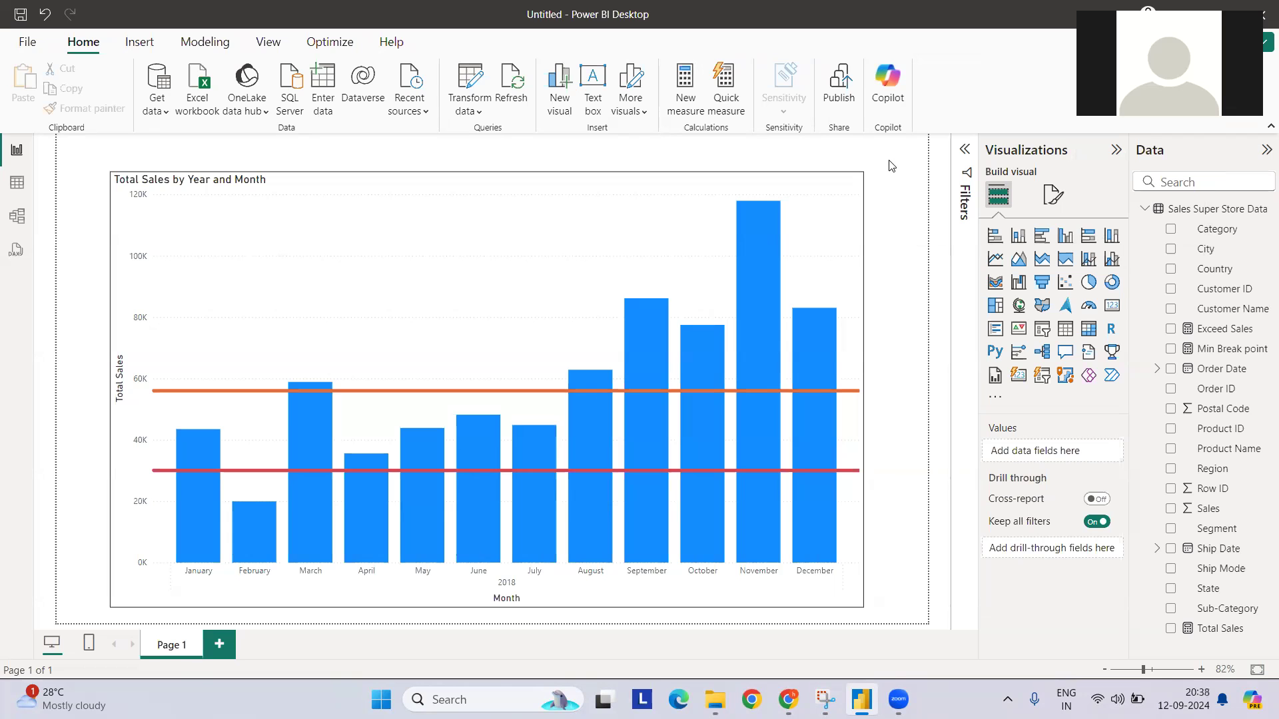
- Scroll through the YouTube channel page, then return to the Power BI report
left_click(788, 699)
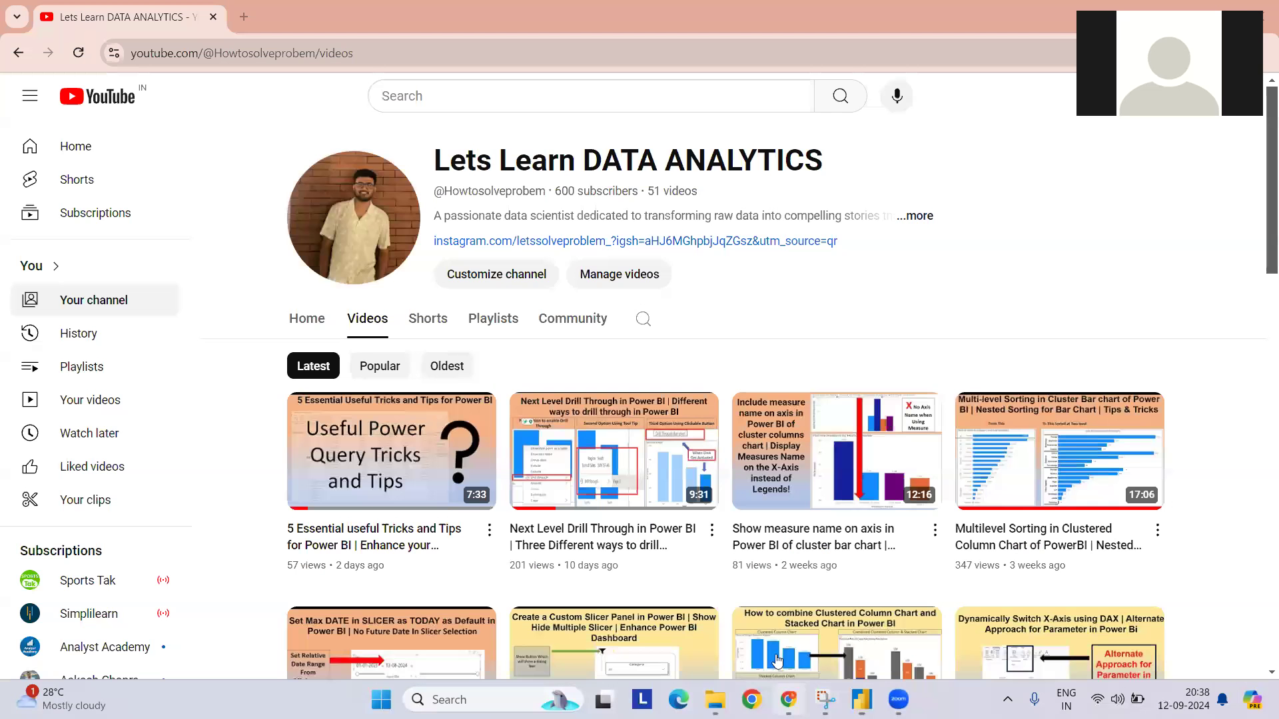
scroll(751, 290, "down", 2)
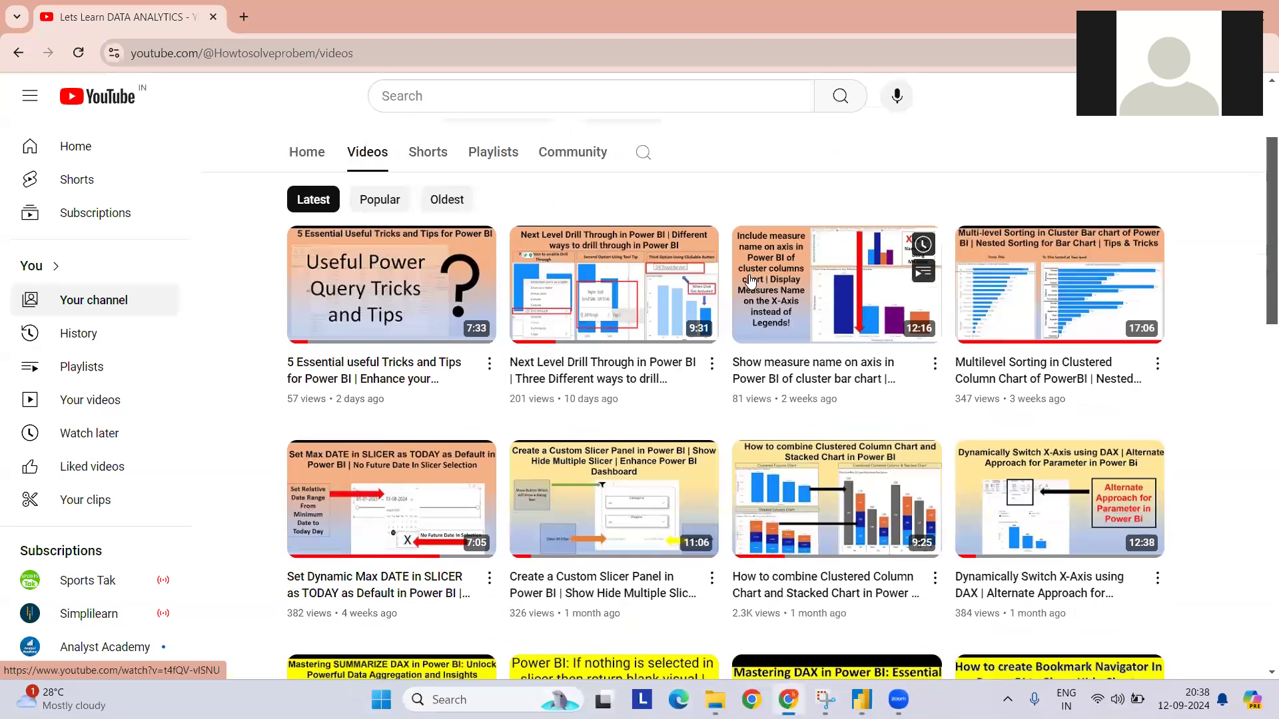
scroll(753, 305, "down", 5)
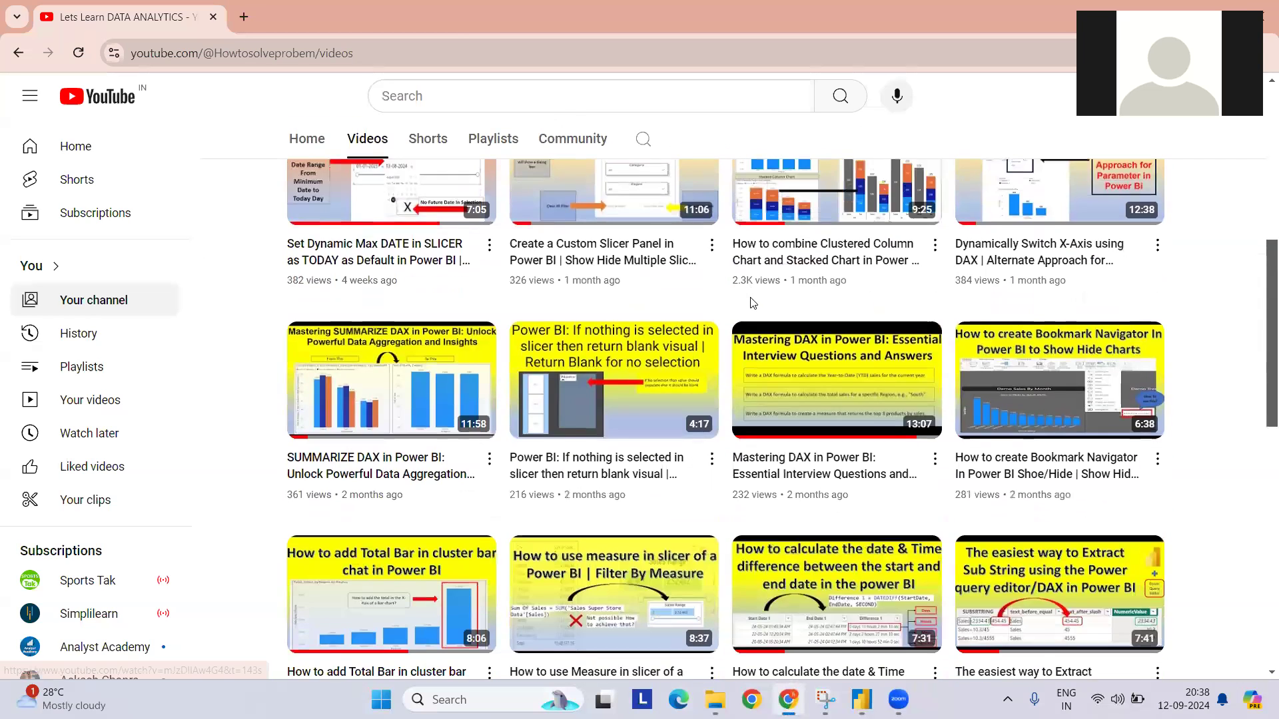
scroll(753, 303, "up", 6)
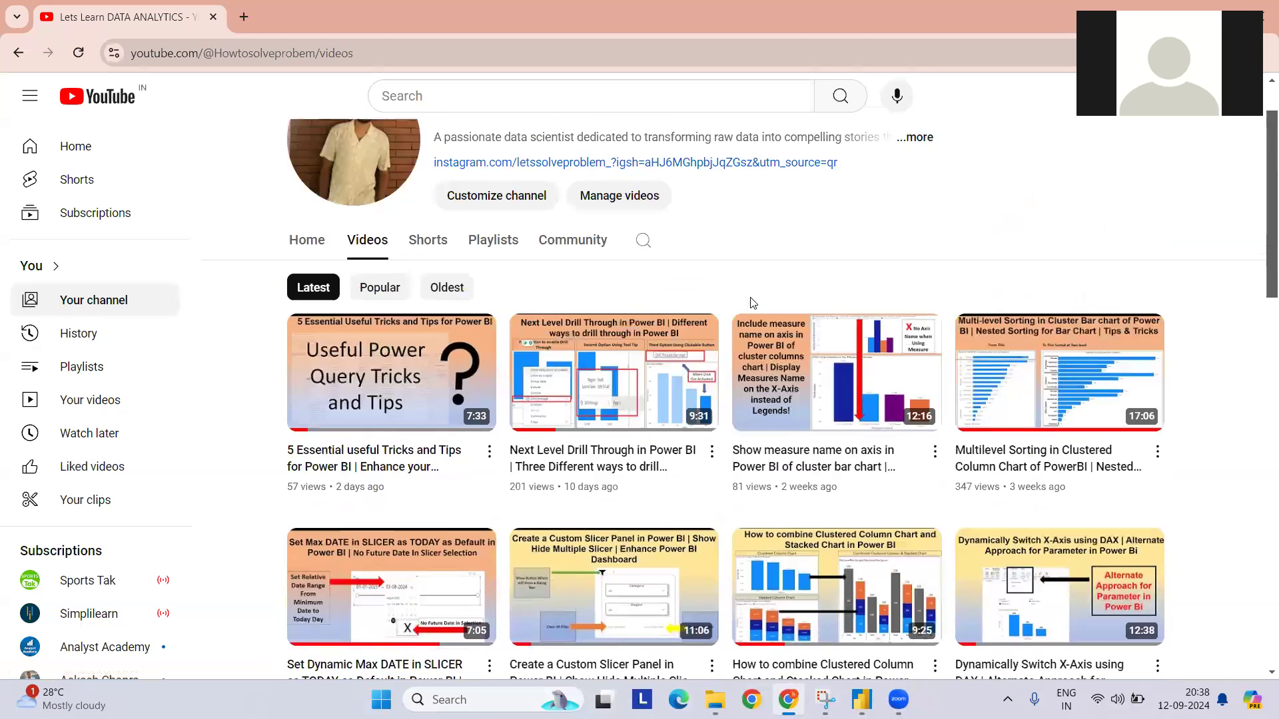
scroll(753, 303, "up", 1)
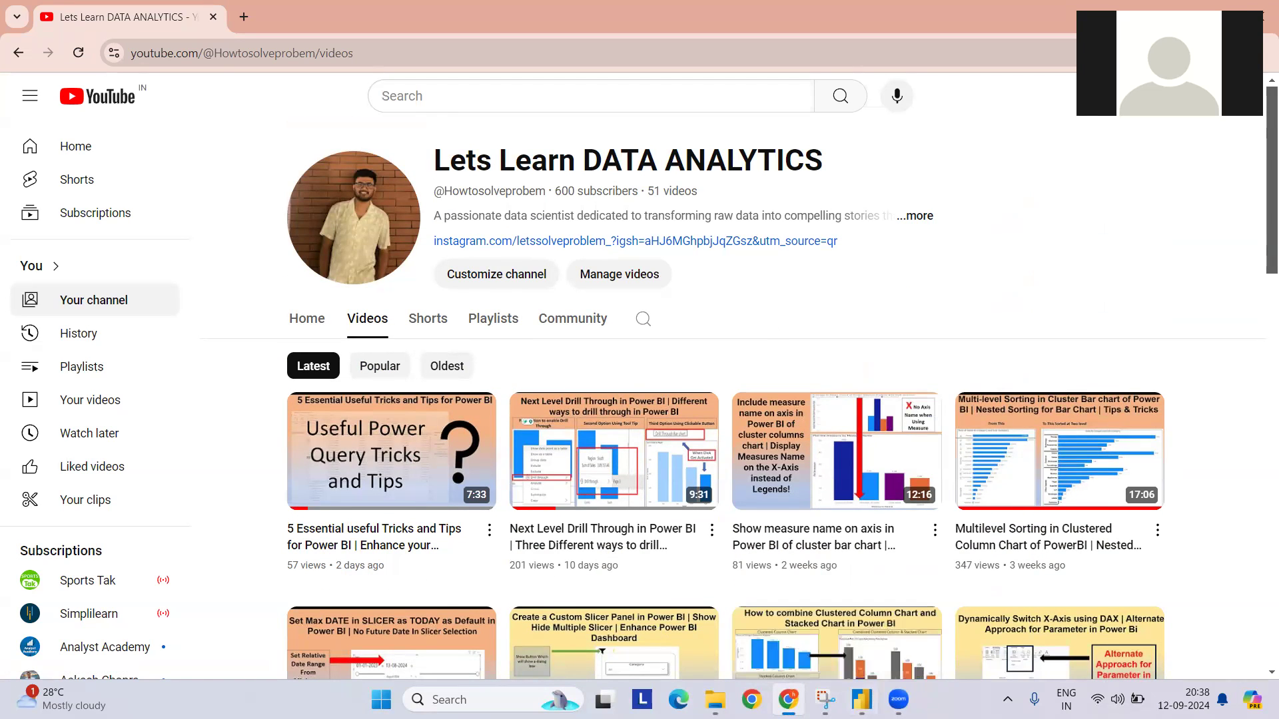
left_click(862, 699)
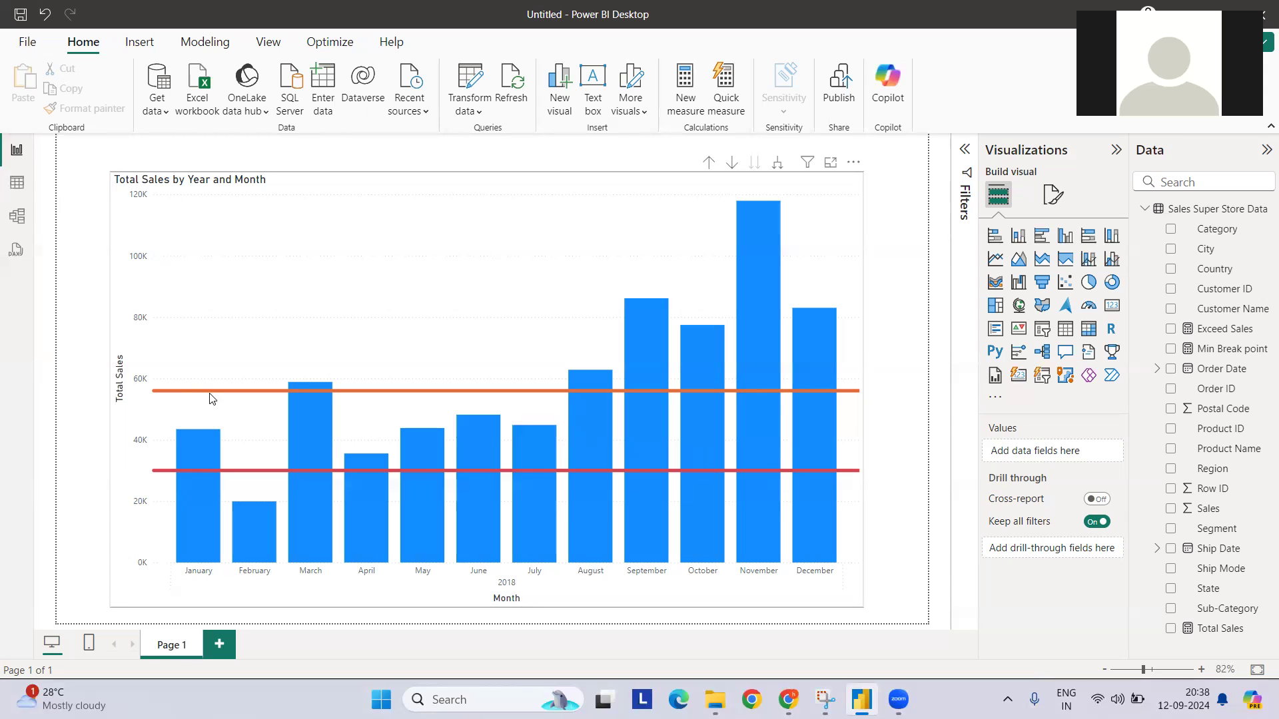
- Select the sales chart and bring up the Snipping Tool screenshot of the target chart
mouse_move(202, 479)
left_click(847, 218)
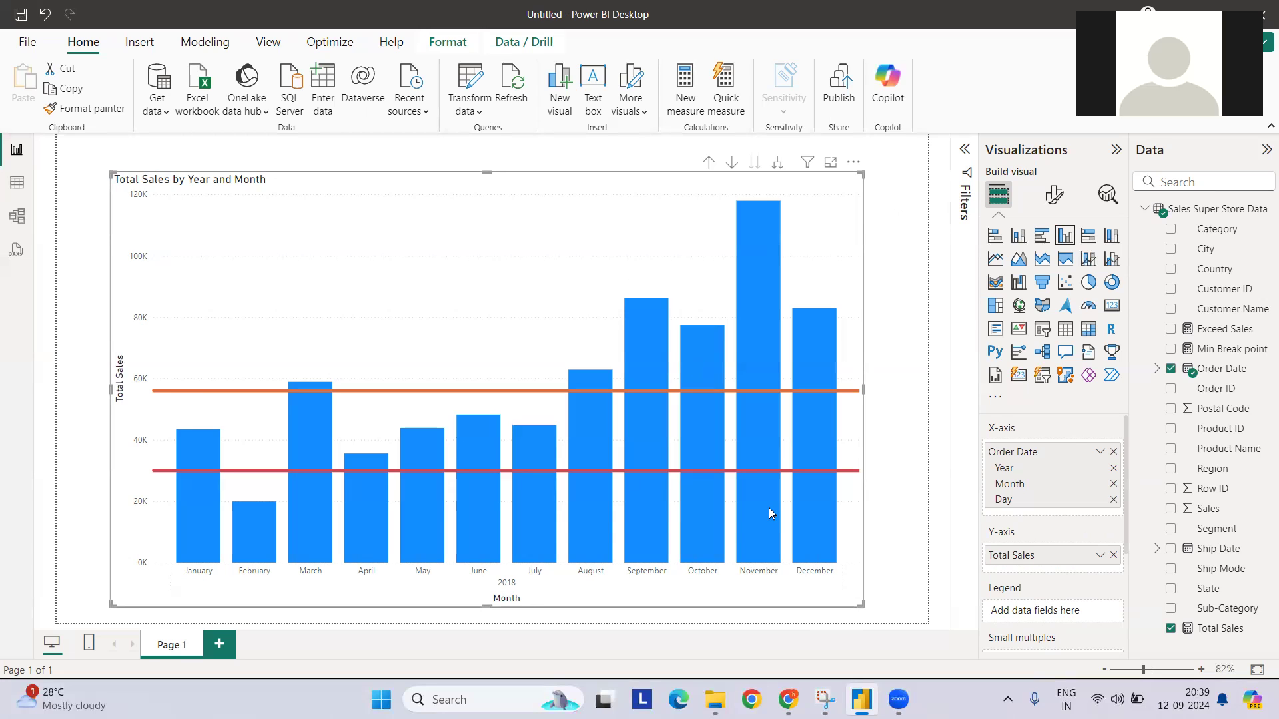
mouse_move(826, 699)
left_click(824, 616)
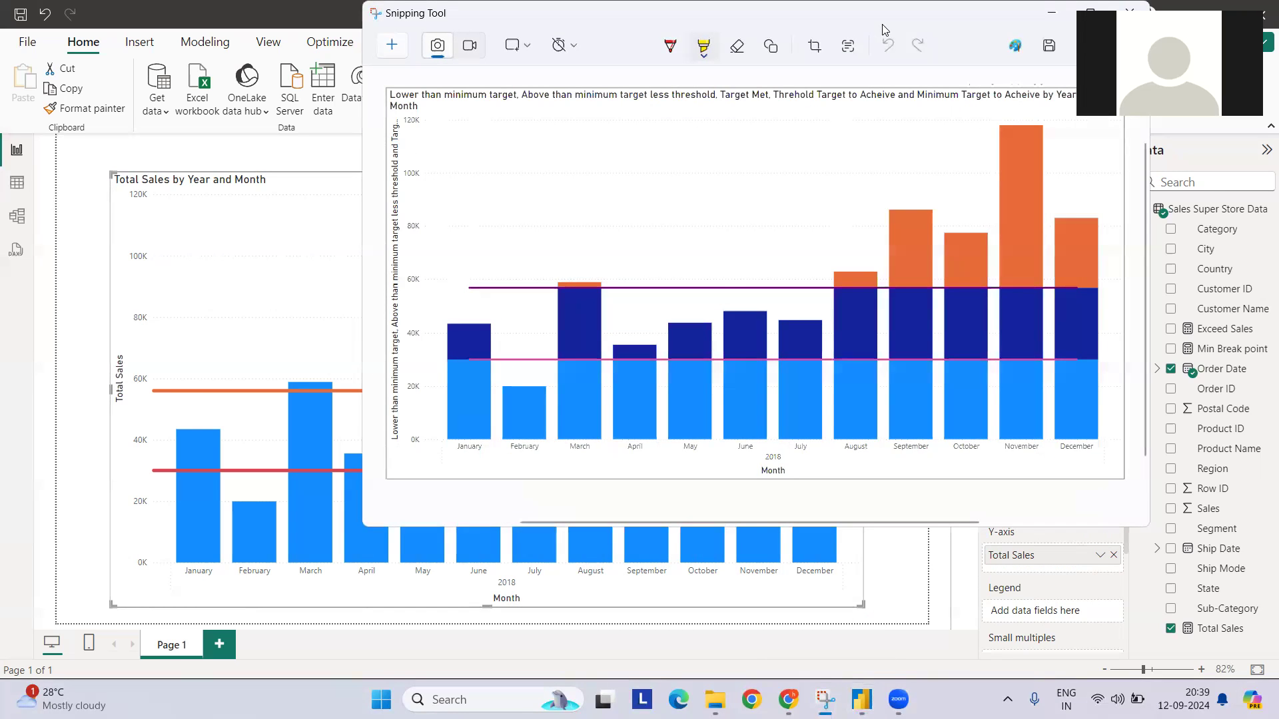
- Move the reference screenshot down-right, hiding and restoring it to compare with the report
left_click_drag(884, 30, 1002, 135)
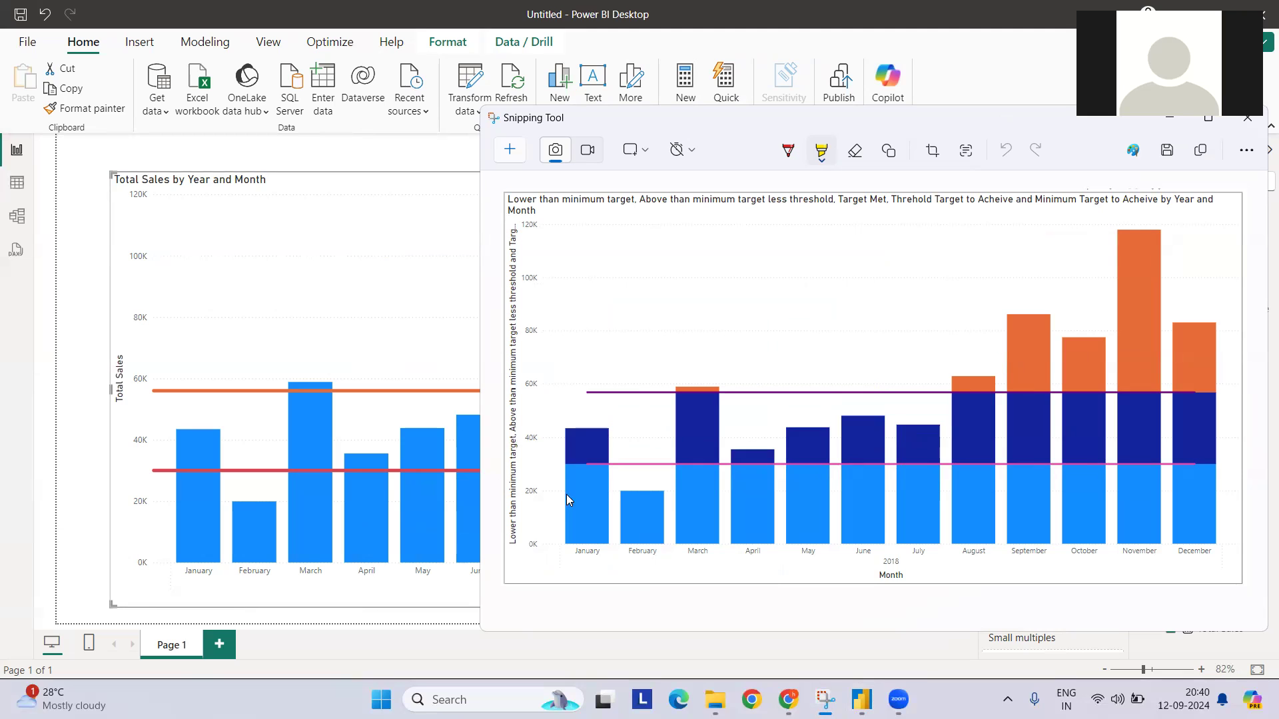
left_click(1170, 117)
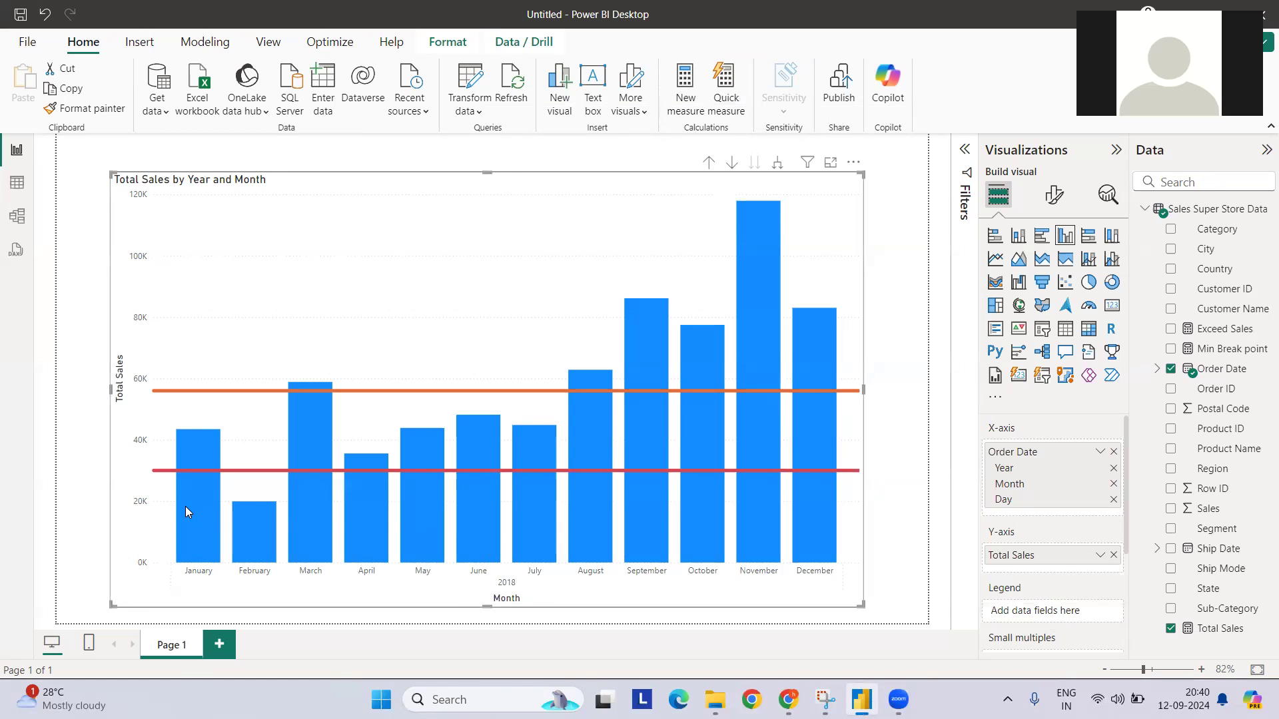
mouse_move(481, 541)
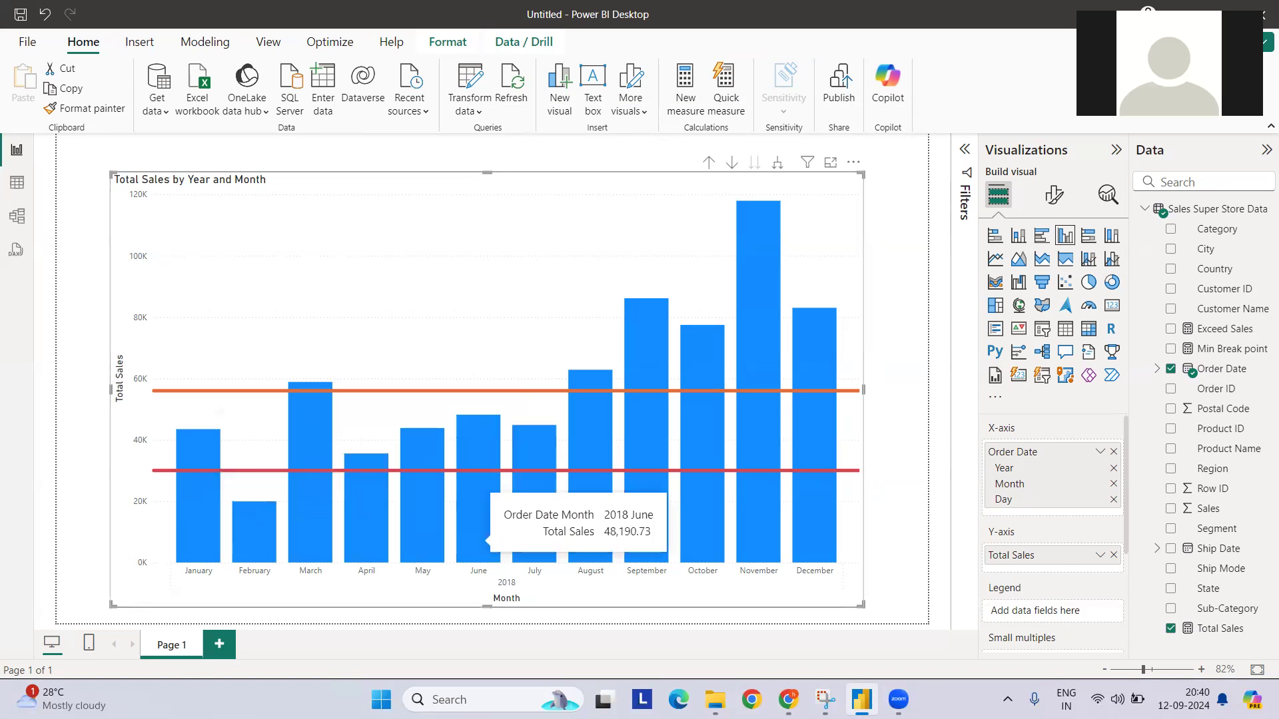
left_click(825, 700)
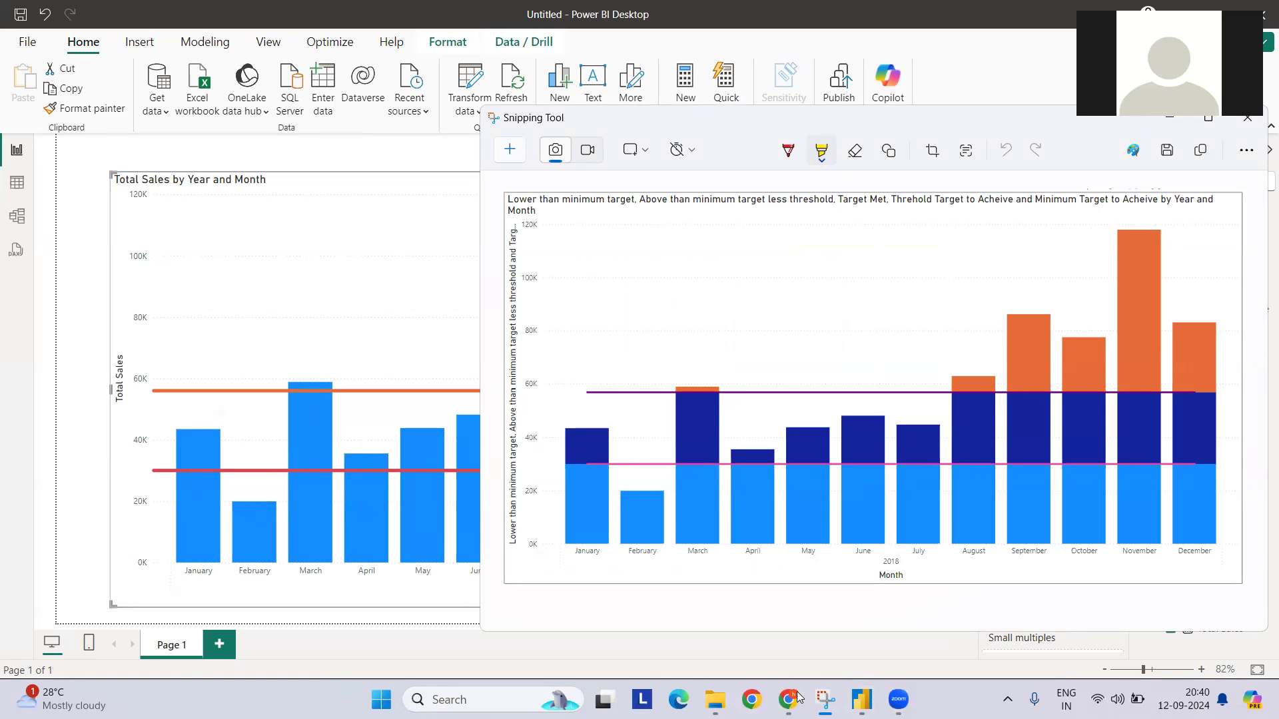
left_click(825, 700)
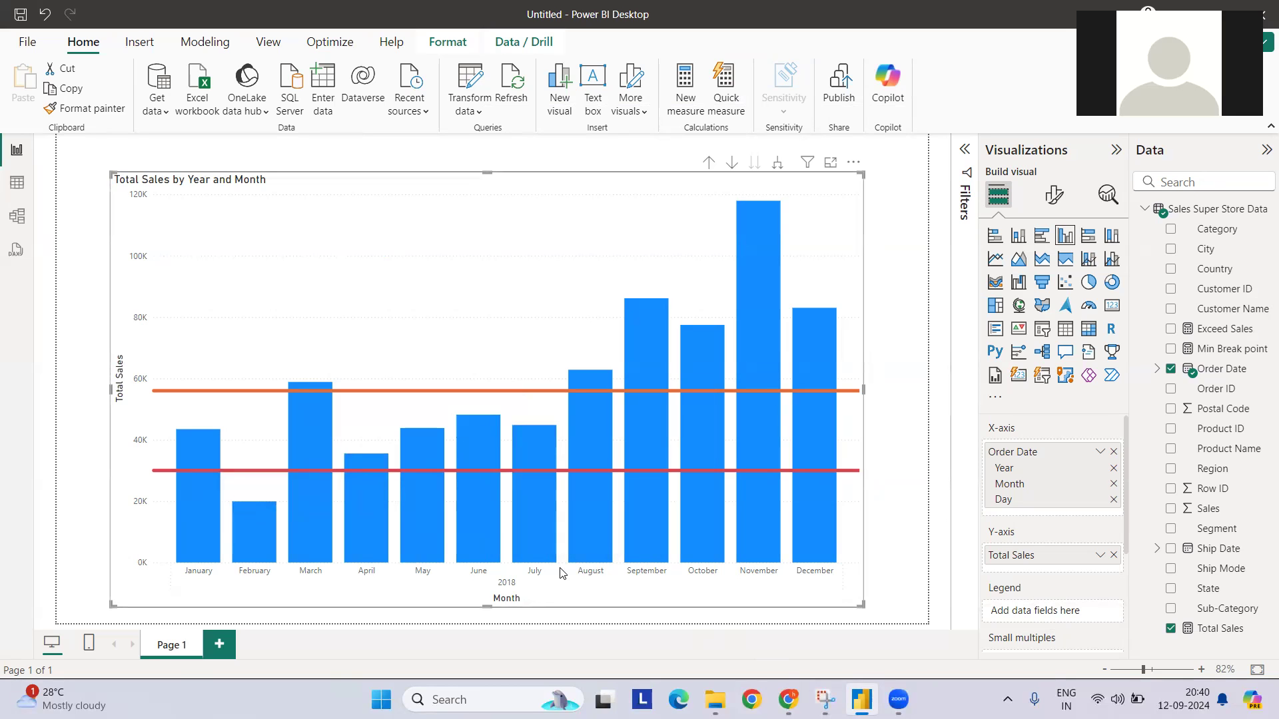
left_click(825, 699)
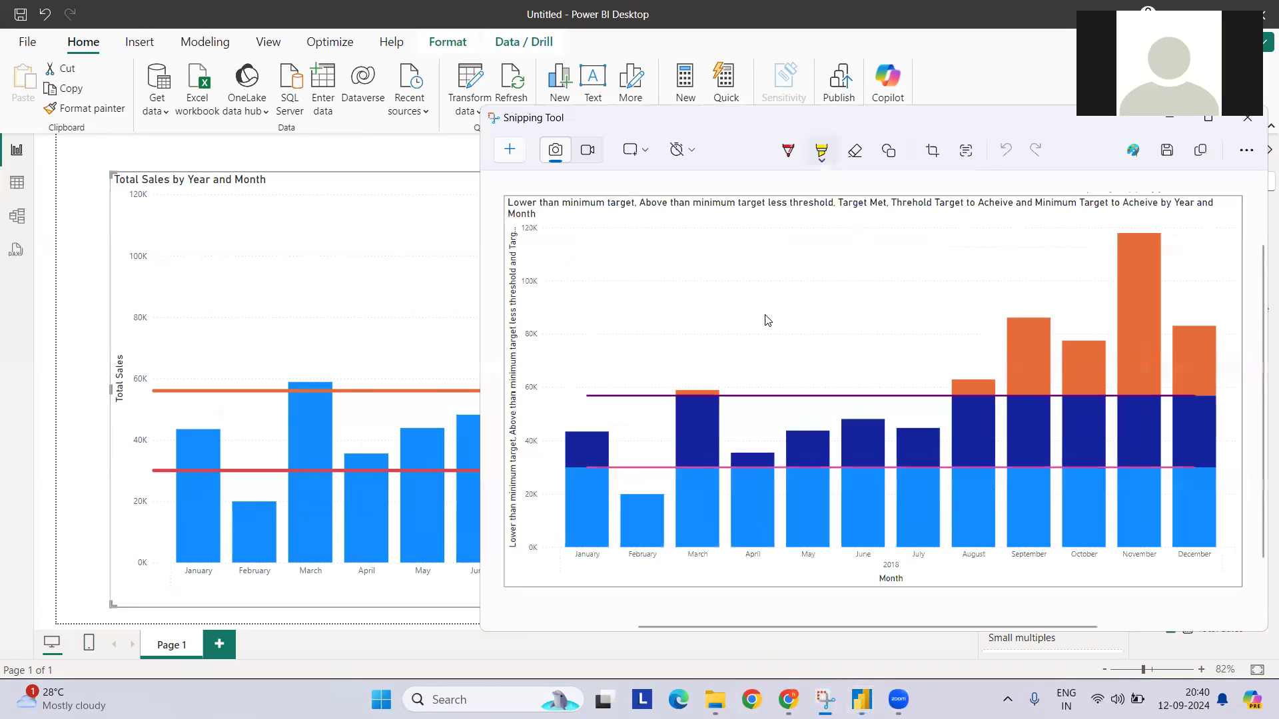
- Send the screenshot behind and bring the Power BI report's sales chart to the front
left_click(322, 192)
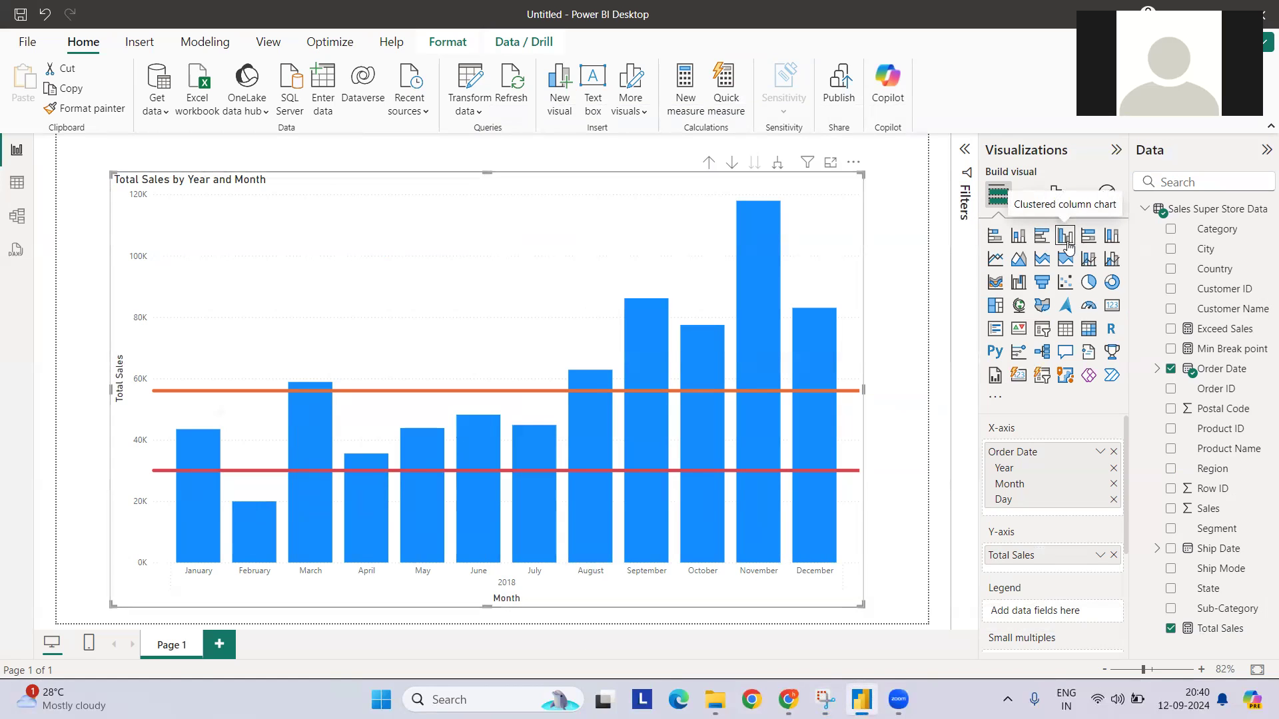
key("alt+Tab")
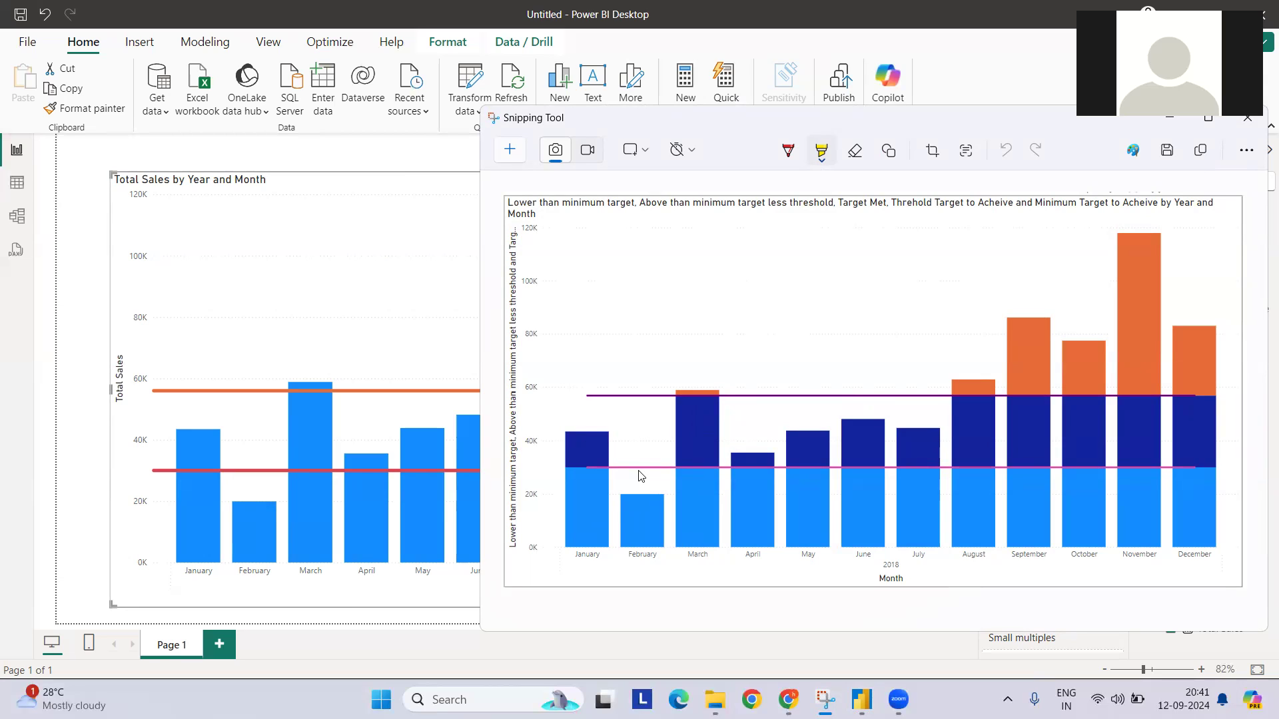
left_click(469, 298)
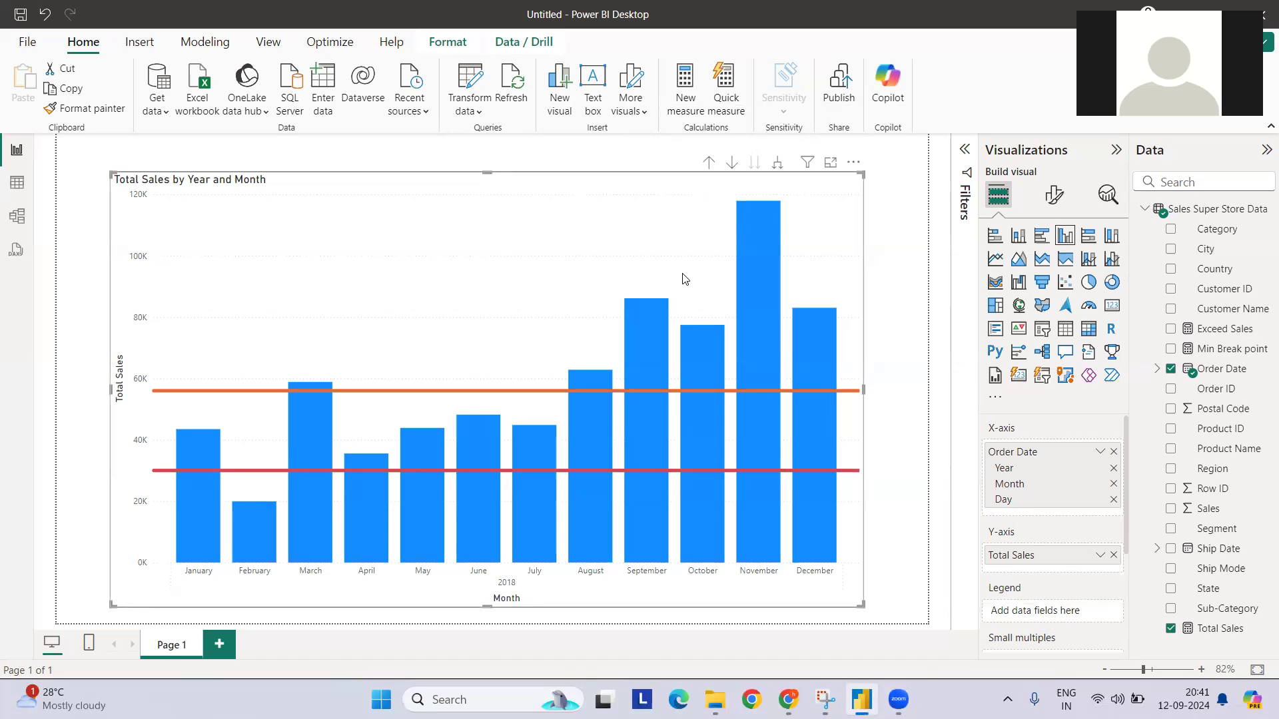
left_click(1217, 333)
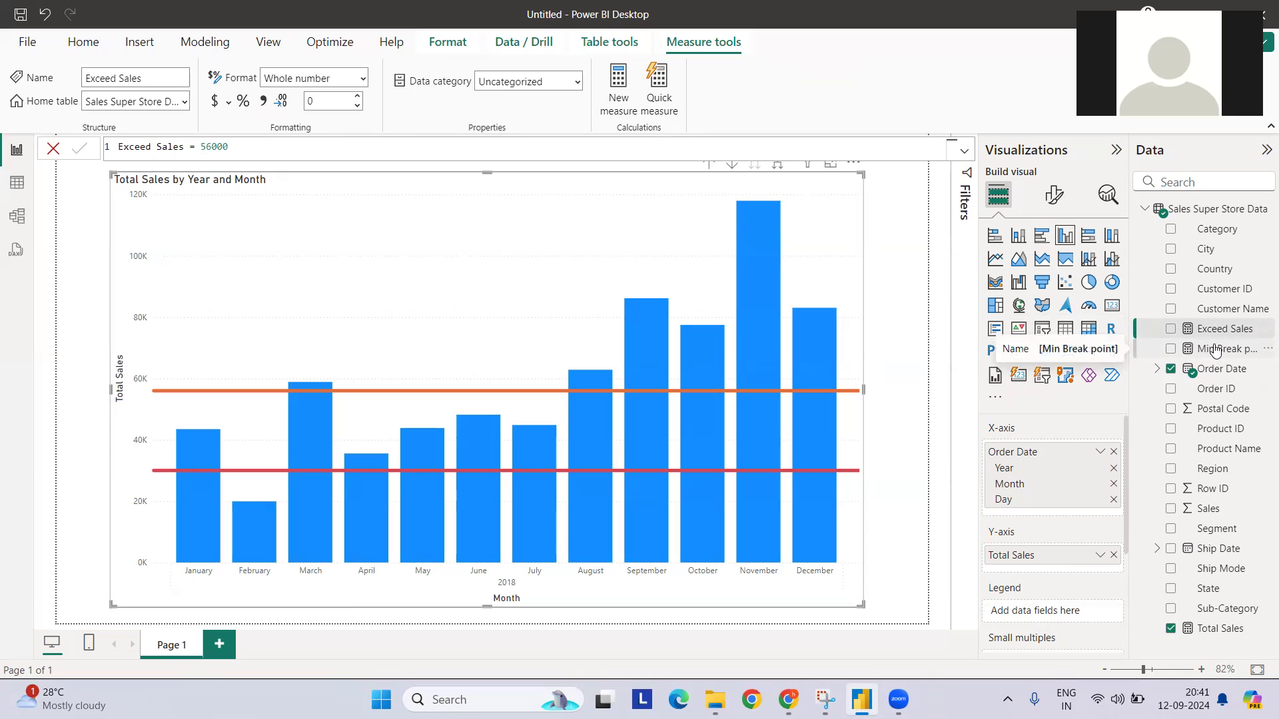
left_click(1216, 351)
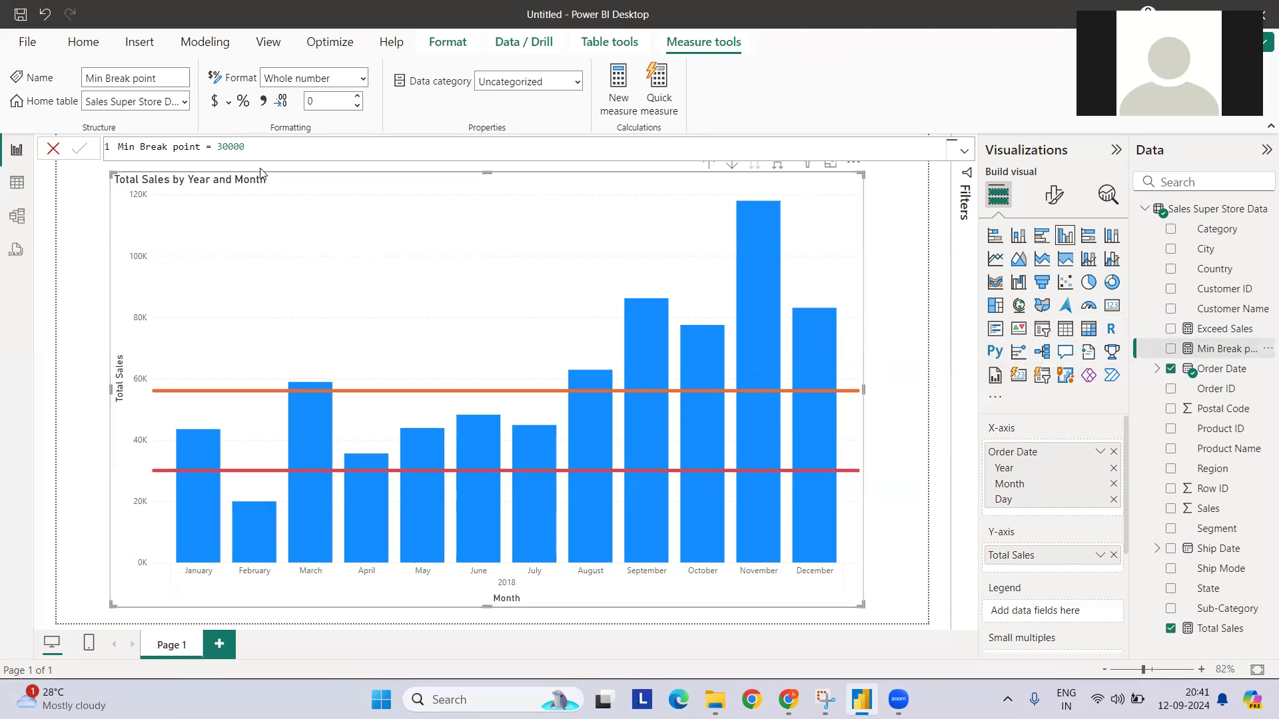
left_click(879, 229)
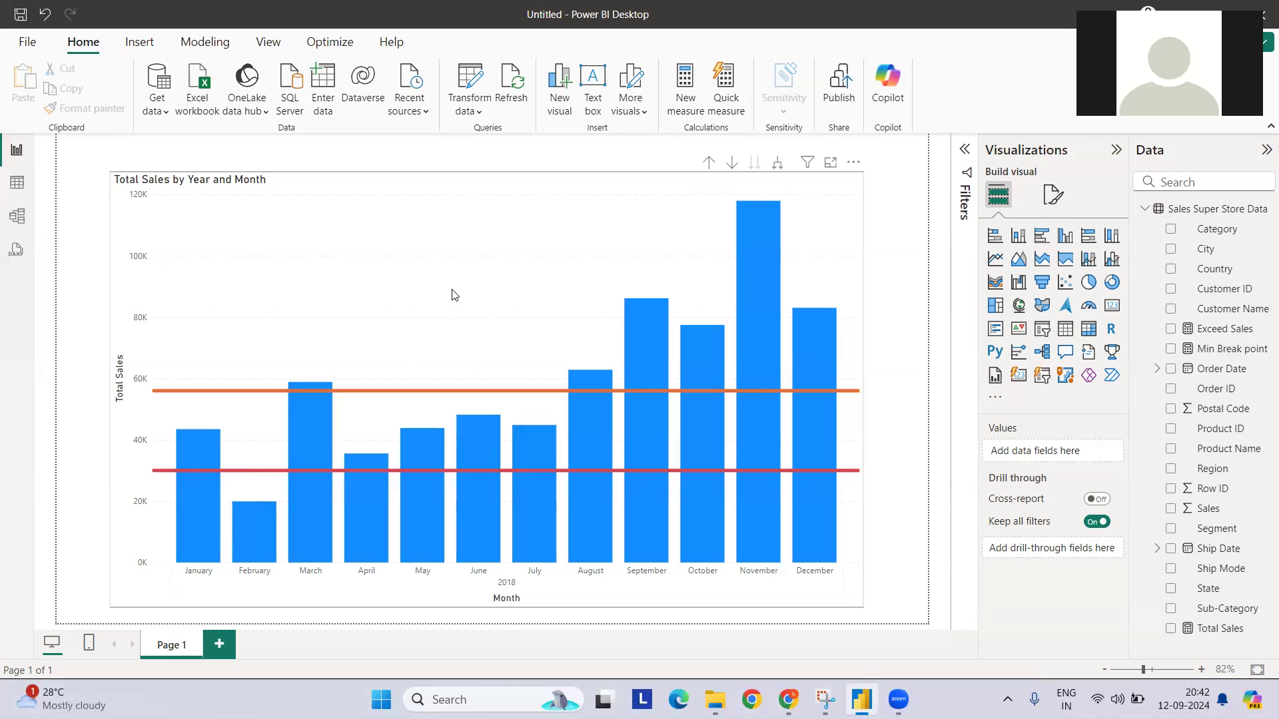
- Shrink the sales chart to about half size and move it to the top-left corner
left_click(457, 201)
left_click_drag(863, 172, 489, 336)
left_click_drag(370, 347, 315, 160)
- Paste a widened copy beside the original and remove Total Sales from the copy
key("ctrl+c")
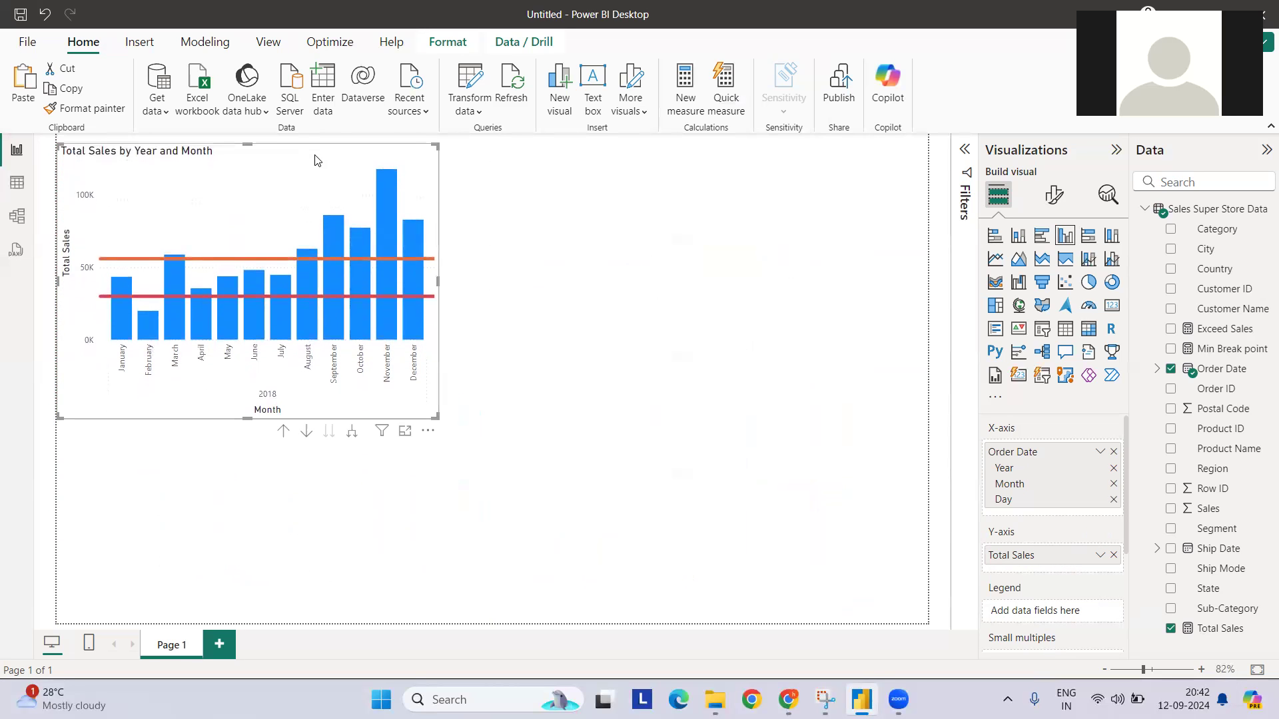
key("ctrl+v")
left_click_drag(712, 165, 698, 159)
left_click_drag(849, 281, 920, 282)
left_click(1114, 556)
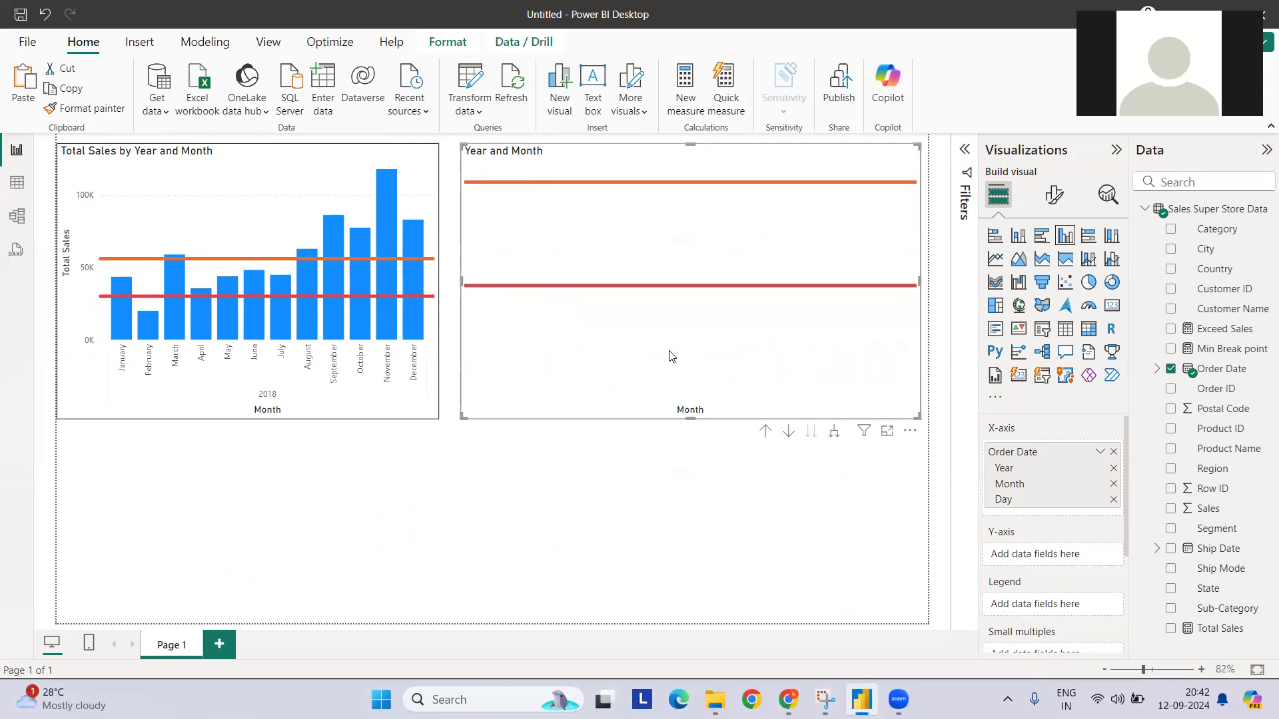
- Start measure 'Lower Than brek point' with the condition IF([Total Sales] < [Min Break point]
left_click(675, 100)
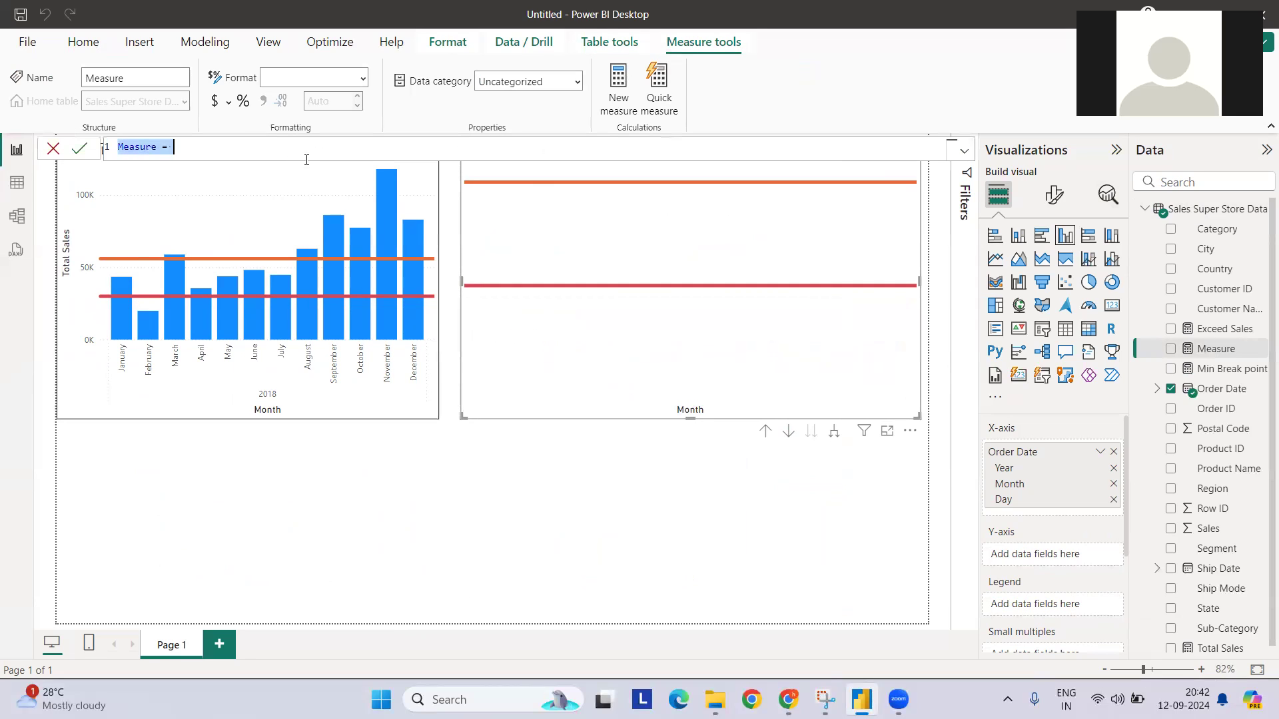
type("Lower Than ")
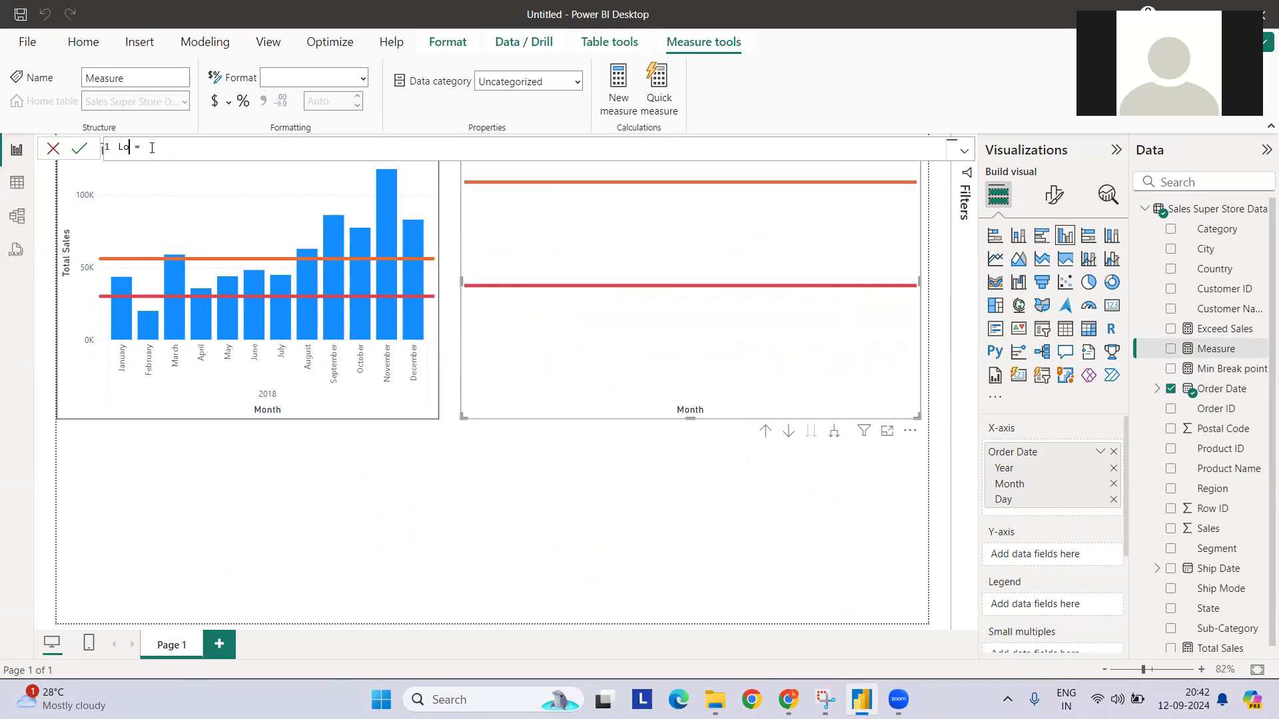
type("brek point  = IF(")
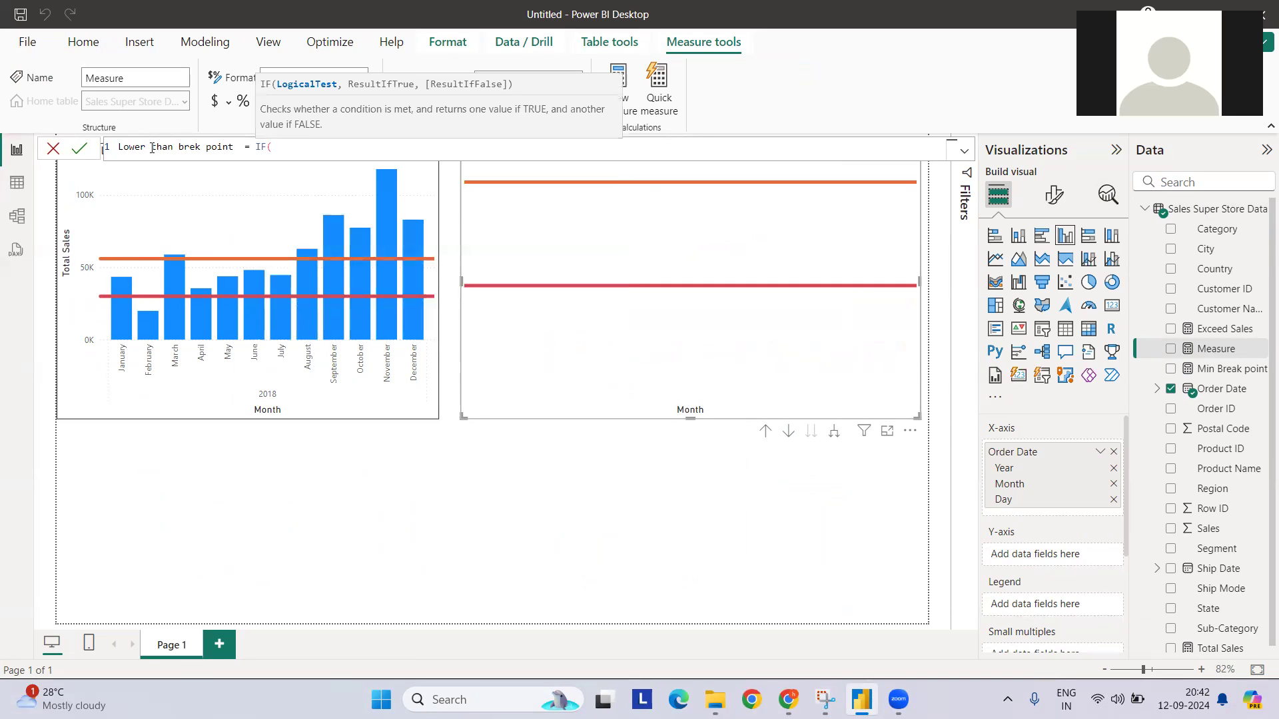
type(" [")
key("Tab")
type("<")
type("min")
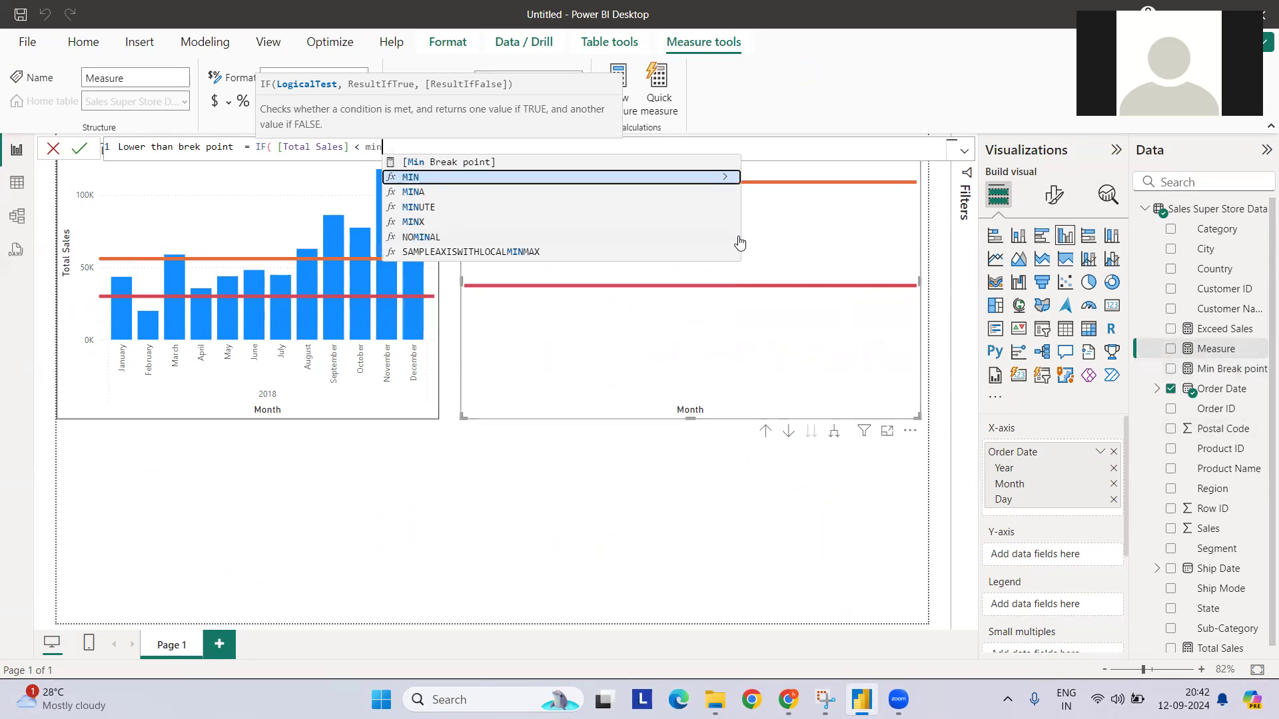
key("Up")
key("Tab")
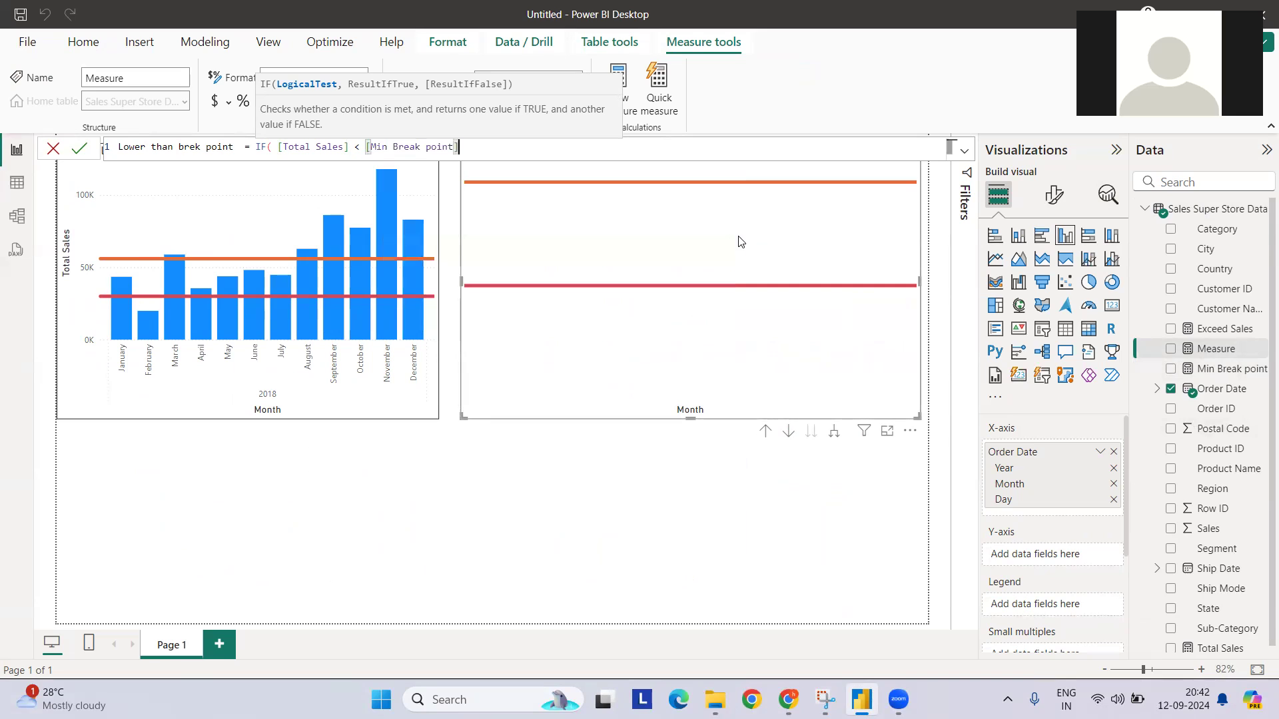
- Return Total Sales when true, otherwise Min Break point, and commit the measure
type(",")
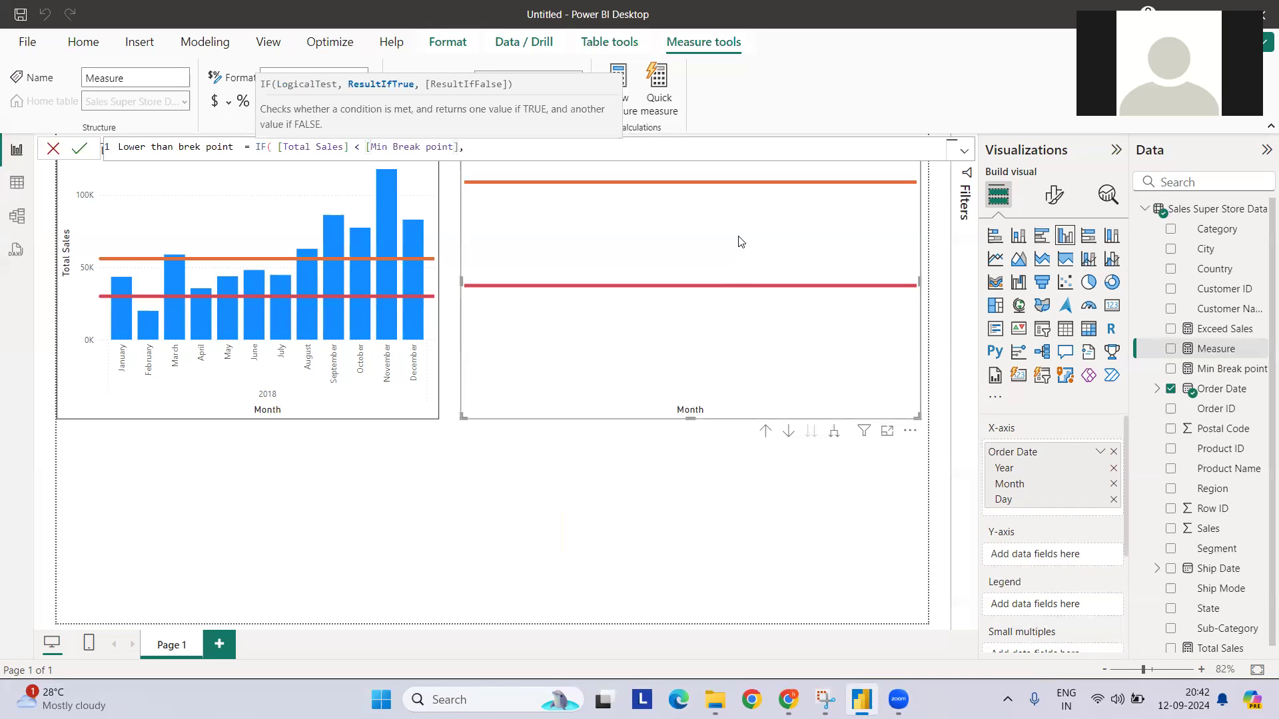
type("tot")
key("Tab")
type(",")
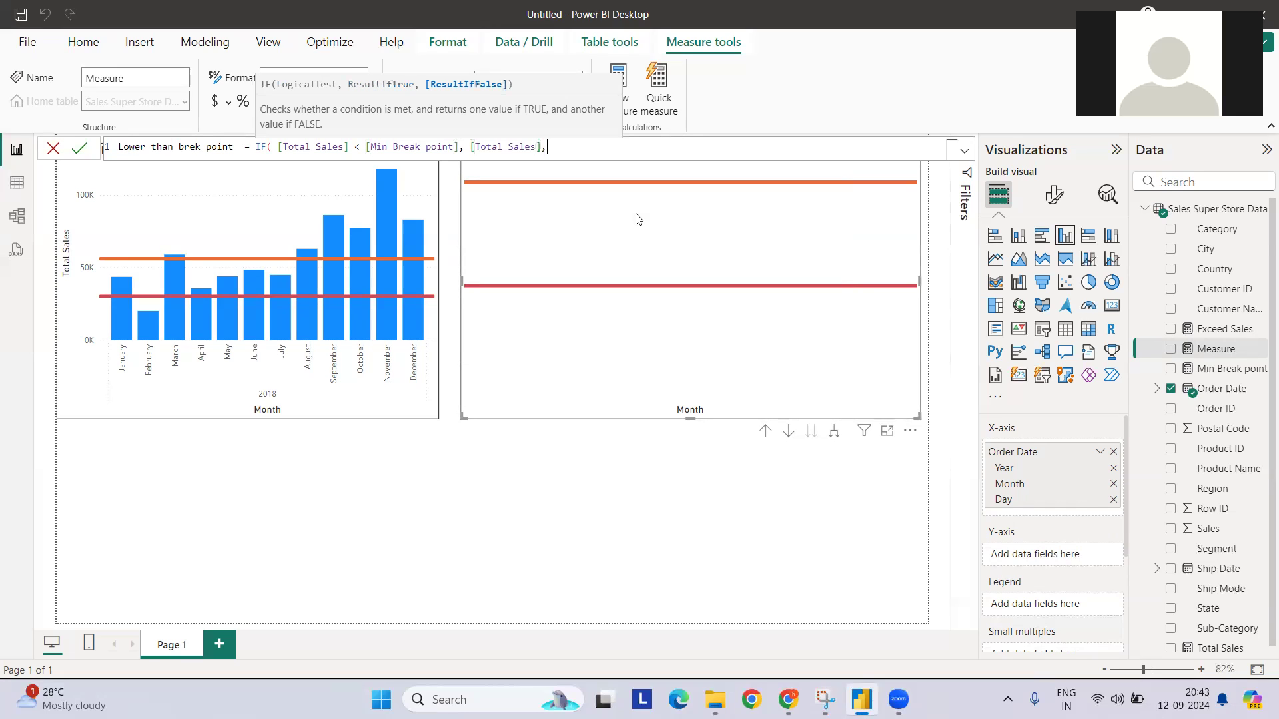
type("min")
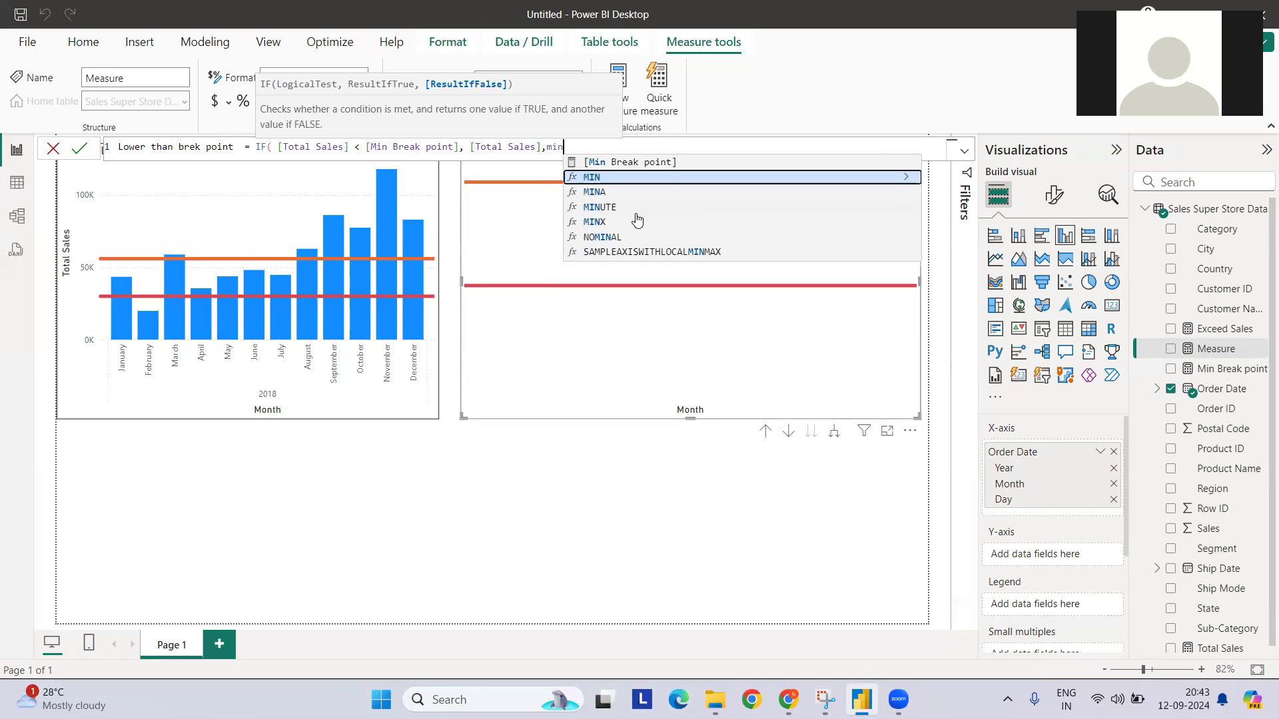
key("Tab")
type(")")
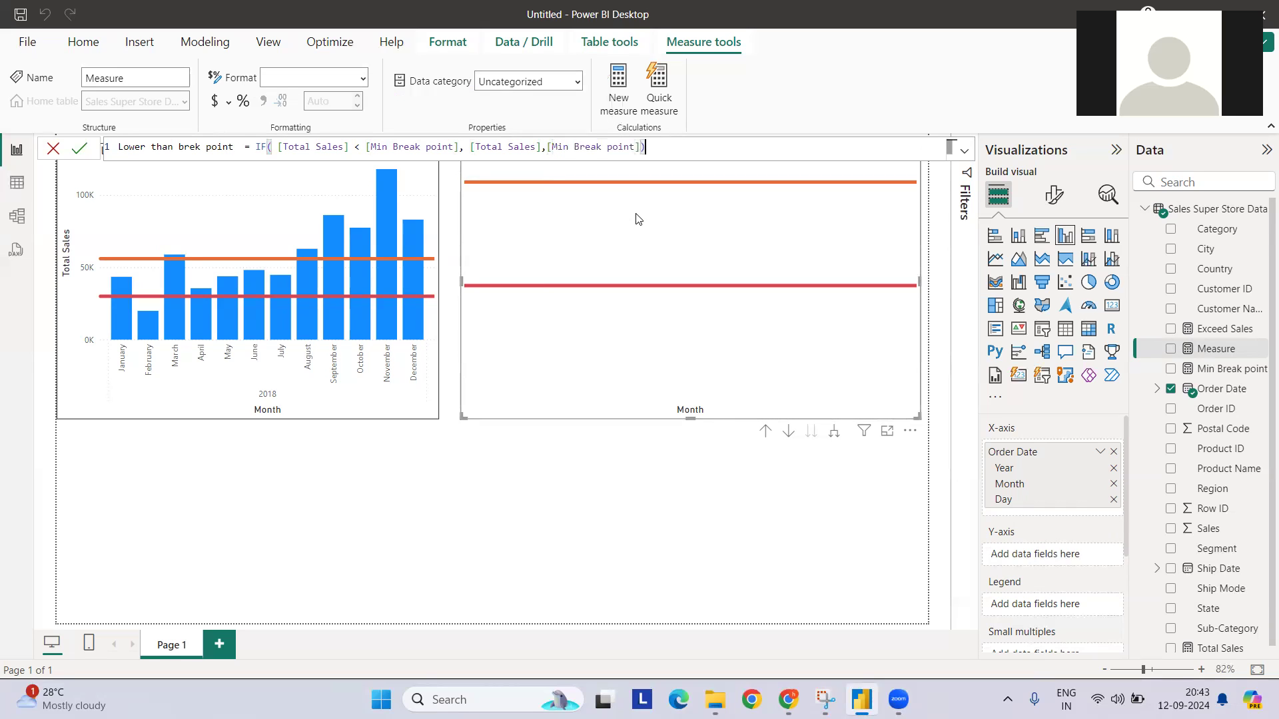
key("Return")
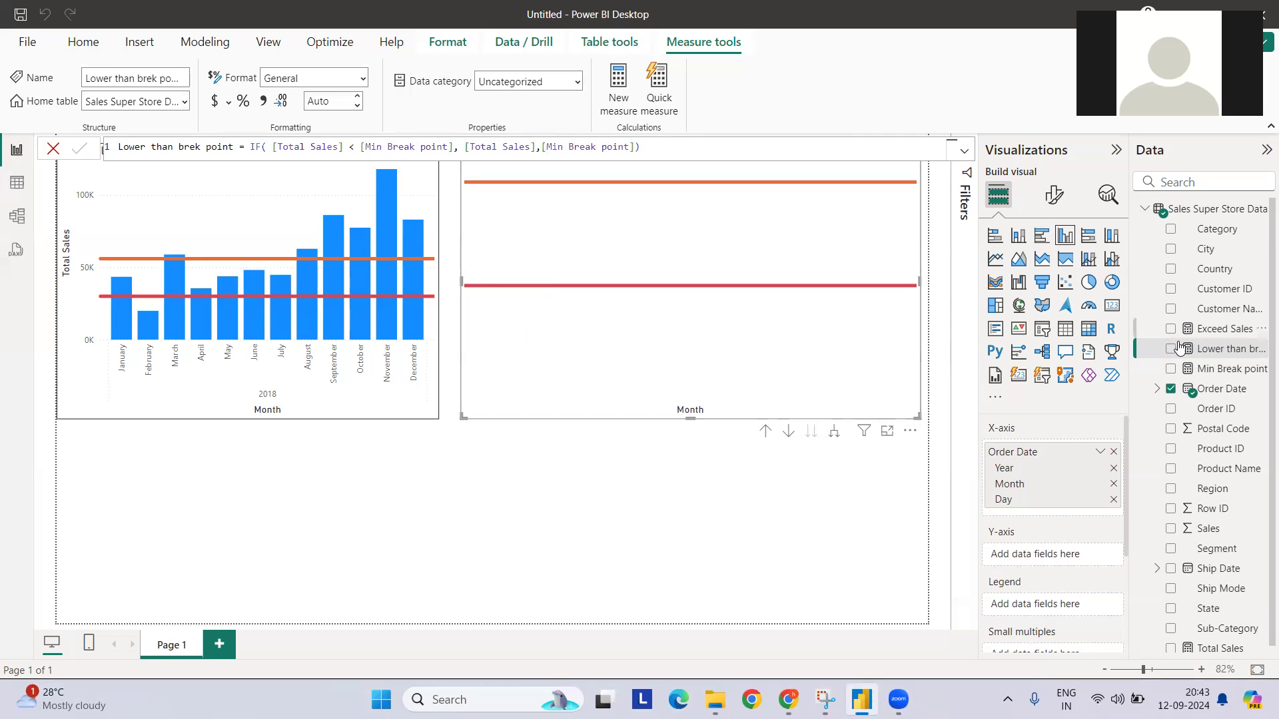
- Chart Lower than brek point in the second visual, then cross-highlight and clear February
left_click_drag(1218, 353, 1087, 554)
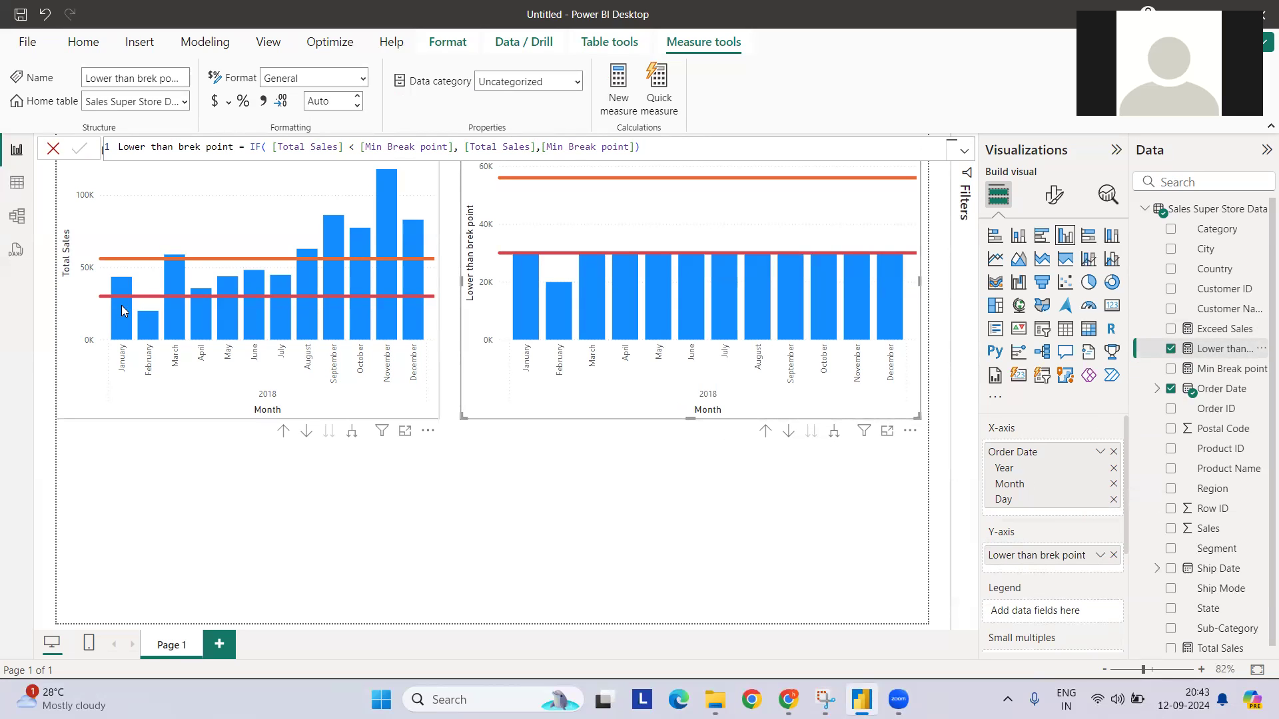
mouse_move(123, 310)
left_click(145, 321)
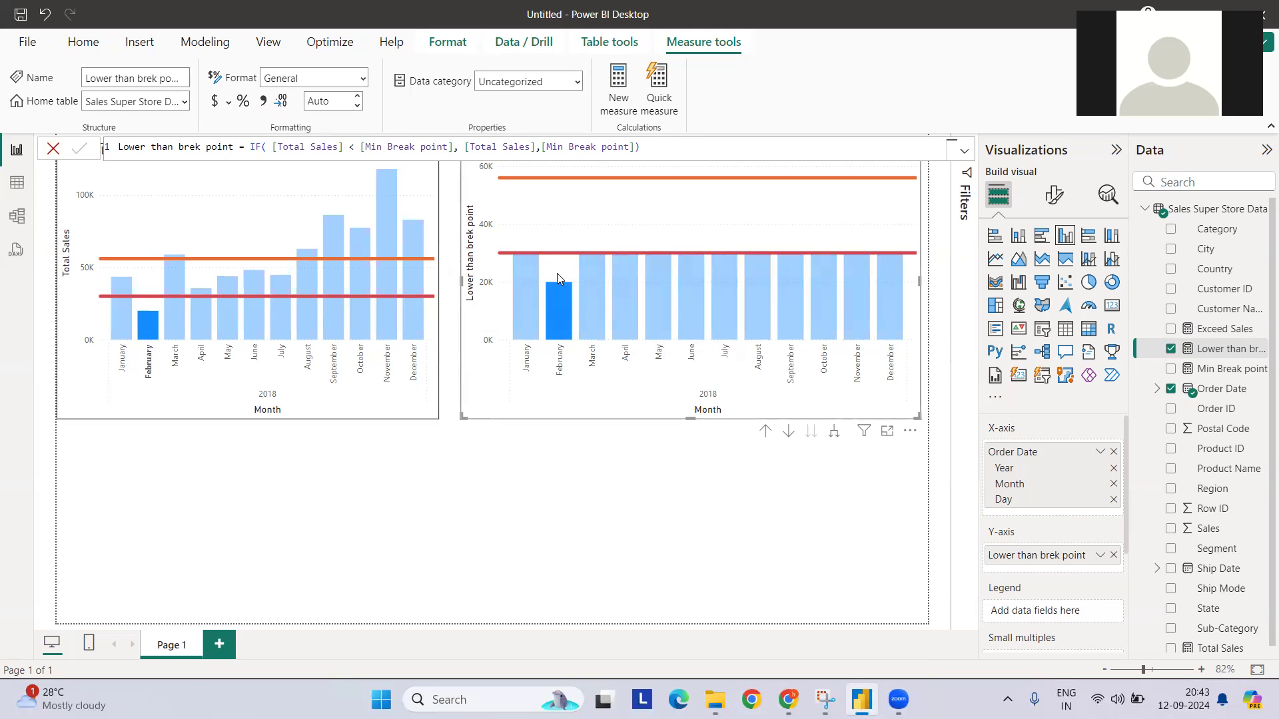
left_click(139, 328)
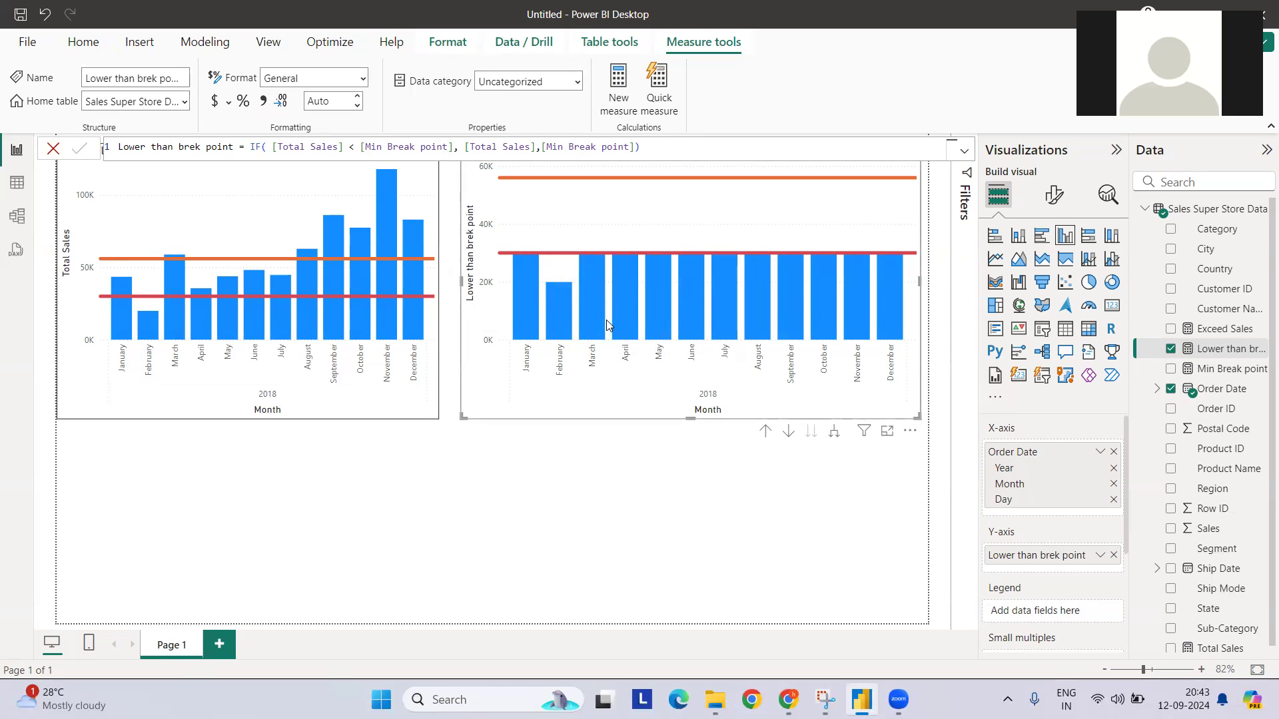
mouse_move(586, 310)
- Create a Sales Super Store Data measure named 'Above break point_lower the excceed point'
left_click(1217, 208)
left_click(346, 93)
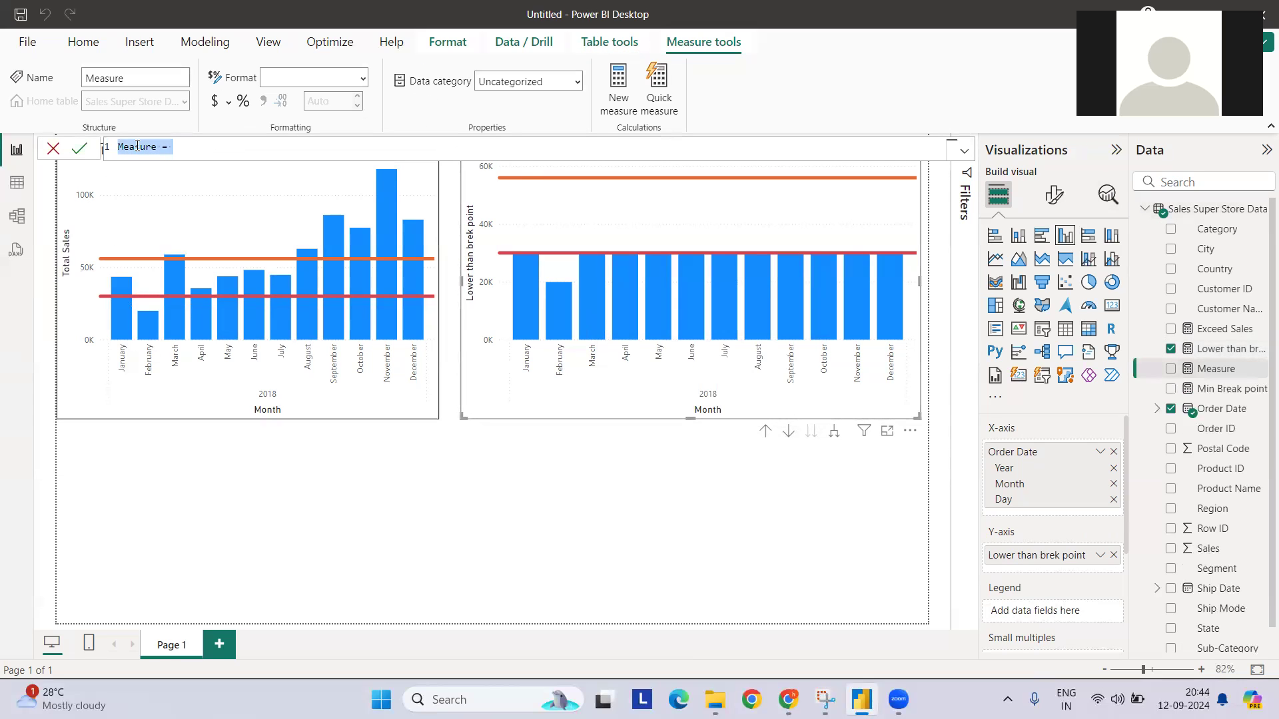
type("Above break point_lowe")
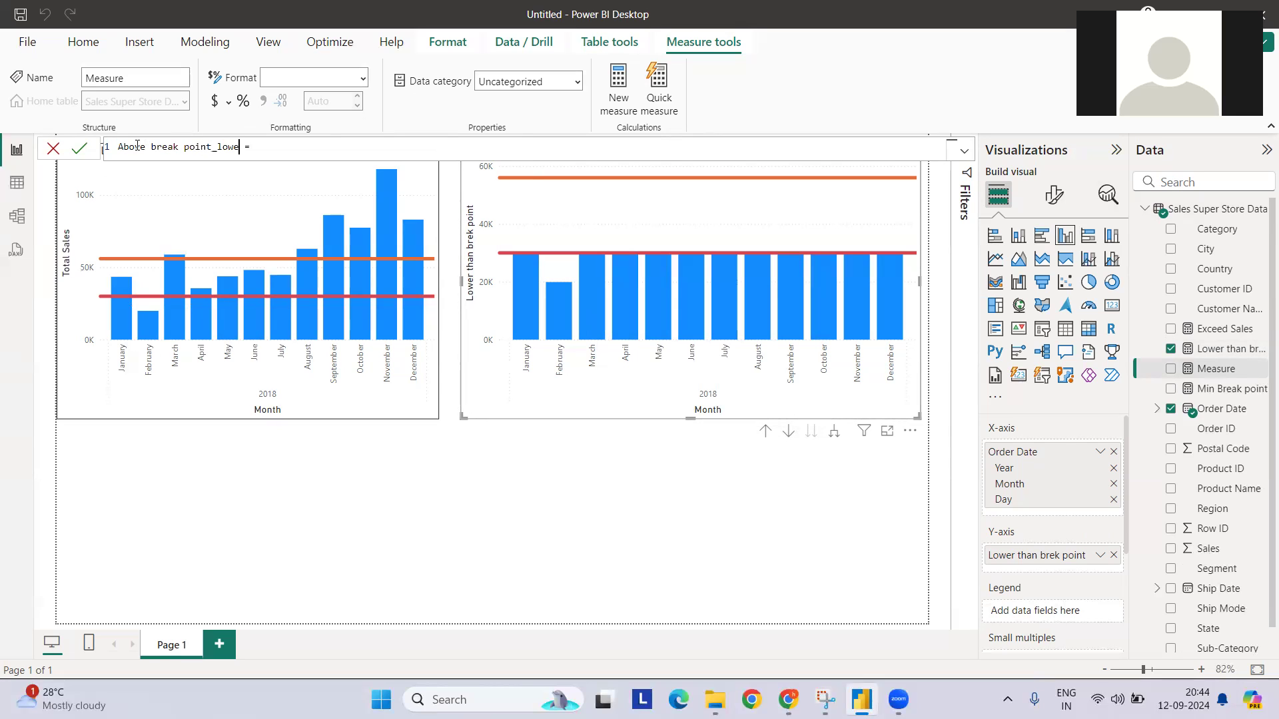
type("r the excceed point")
scroll(136, 146, "up", 3)
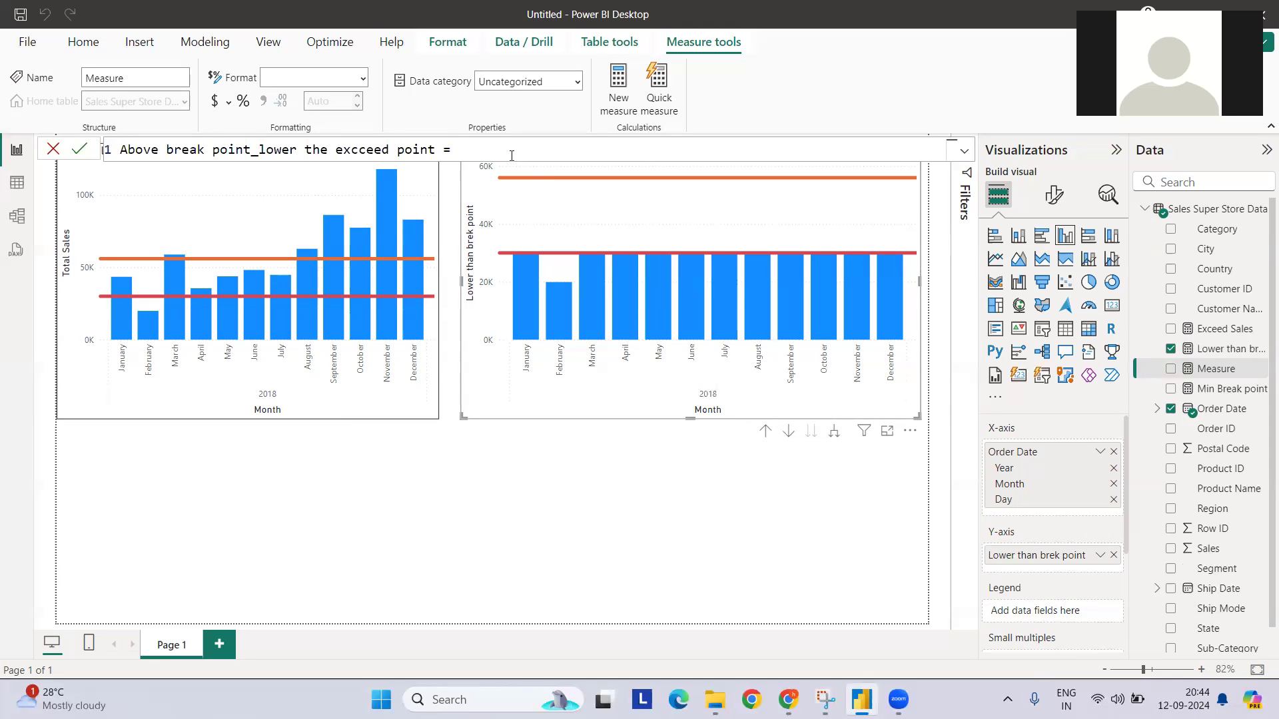
- Write IF([Total Sales] < [Min Break point], BLANK(), and continue on a new line
type("IF(")
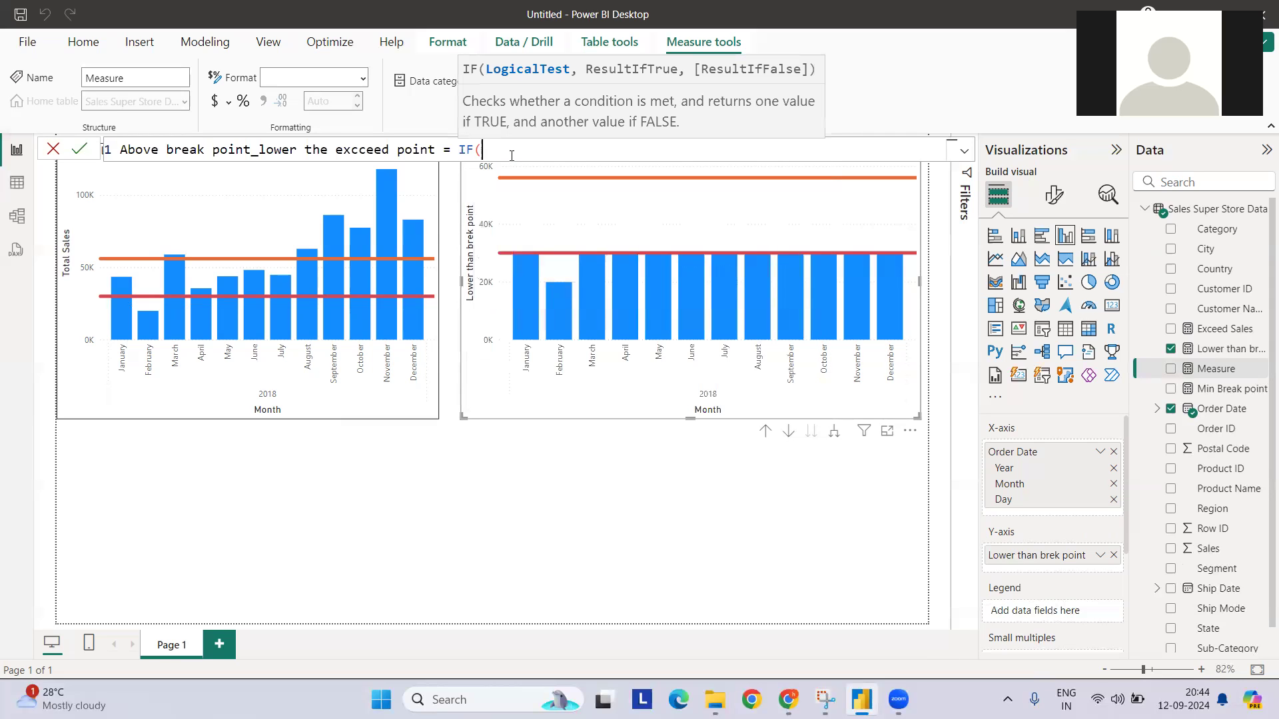
type(" [Tot")
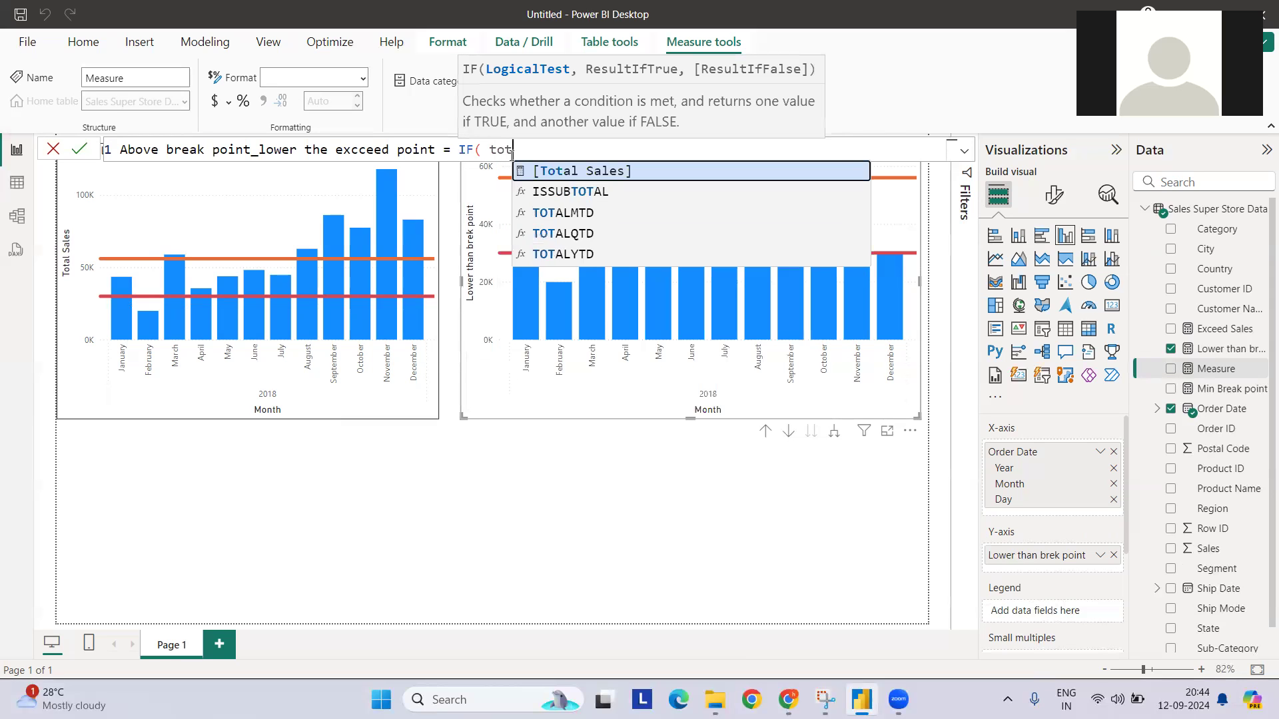
key("Tab")
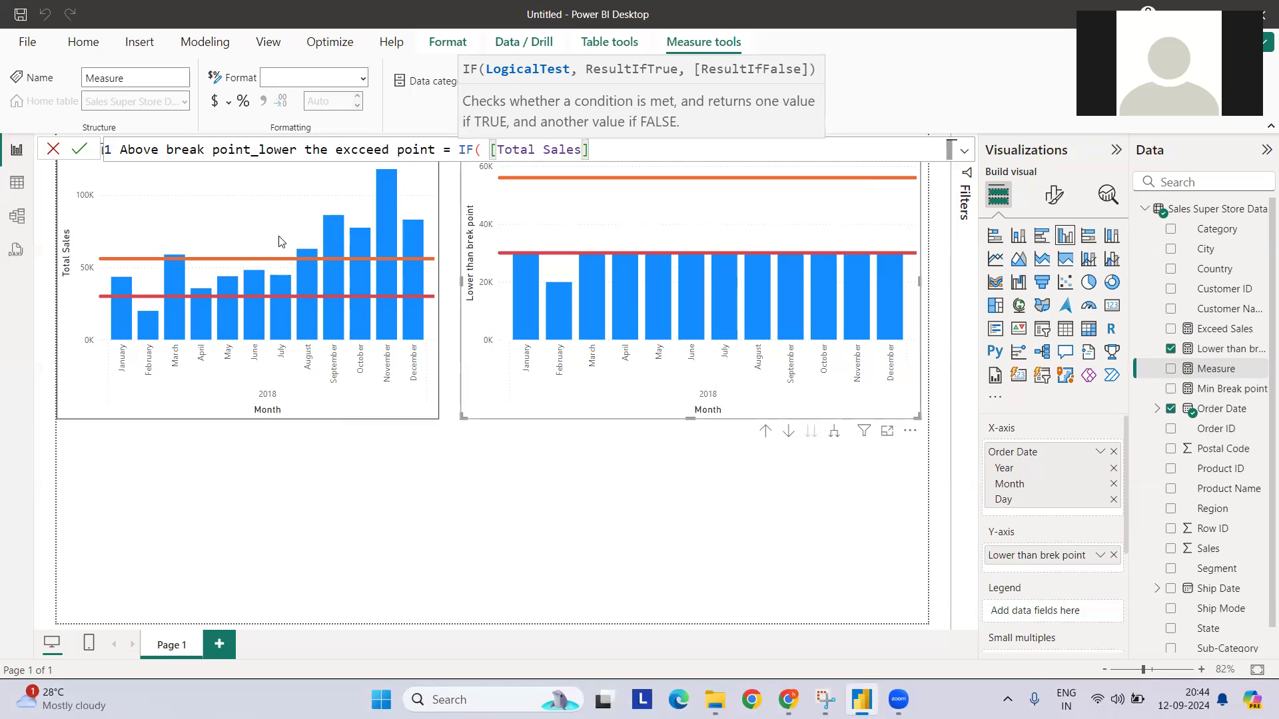
mouse_move(172, 281)
type("<")
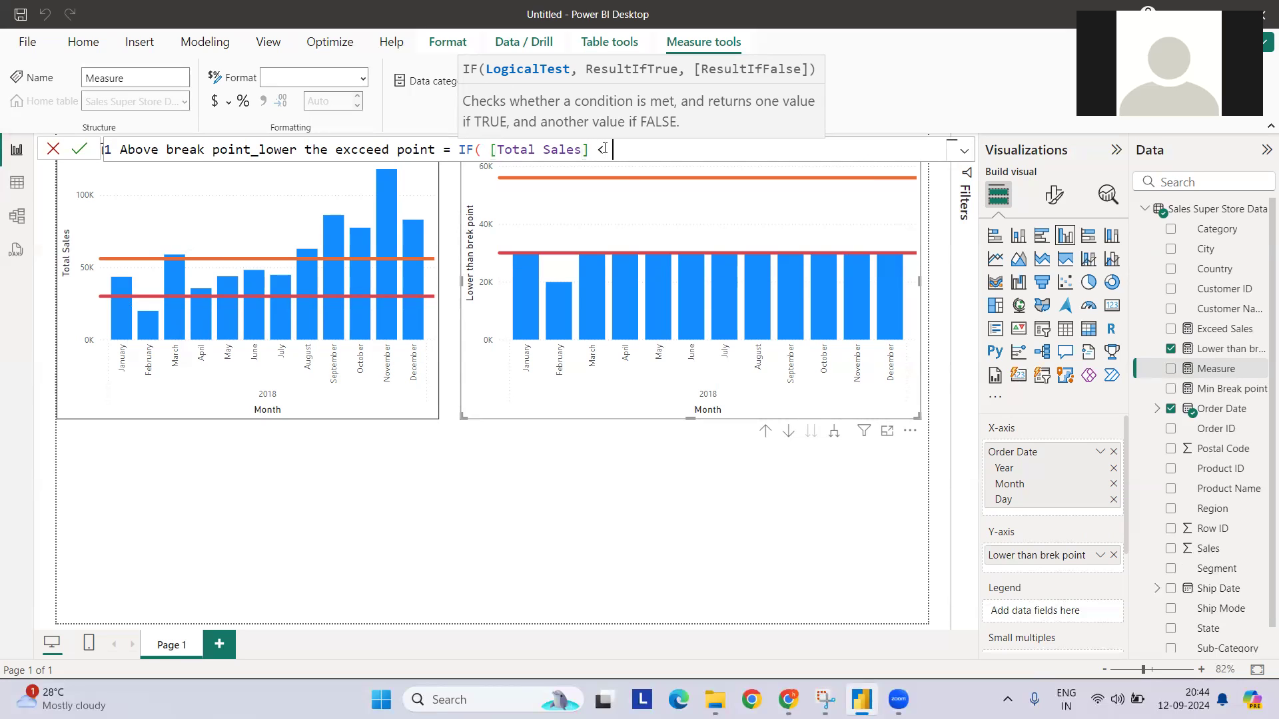
type("min")
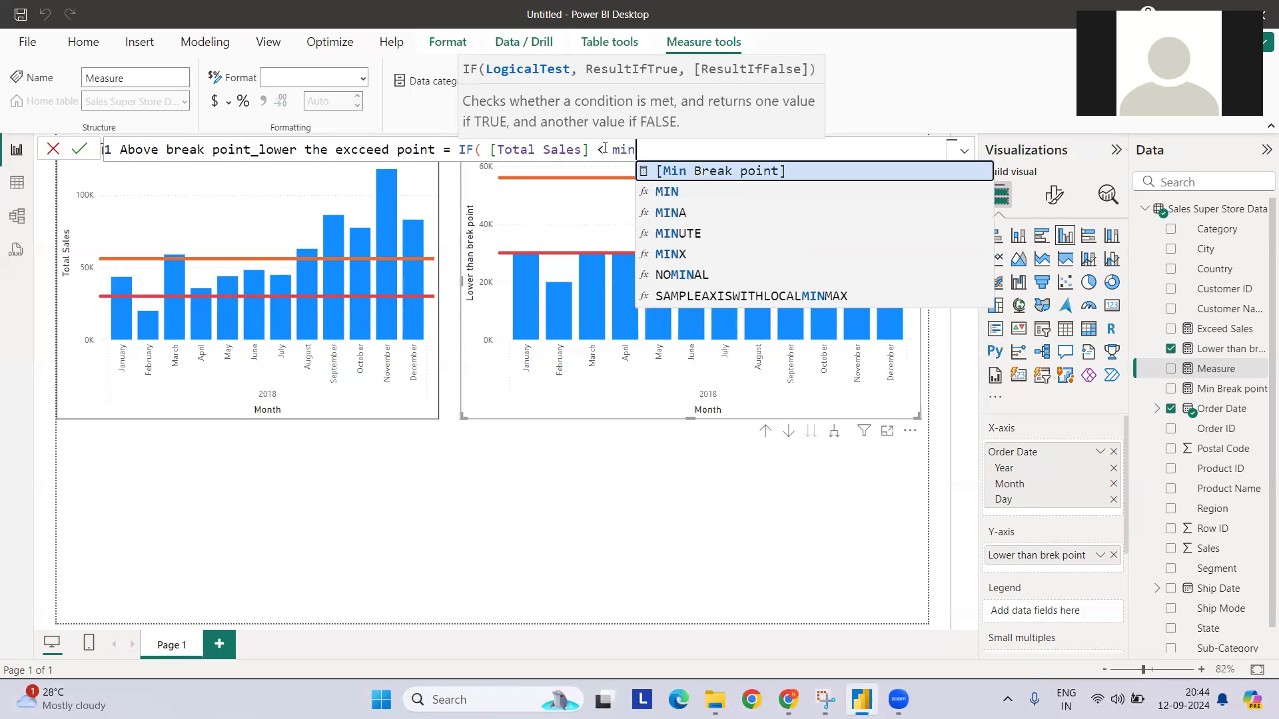
key("Tab")
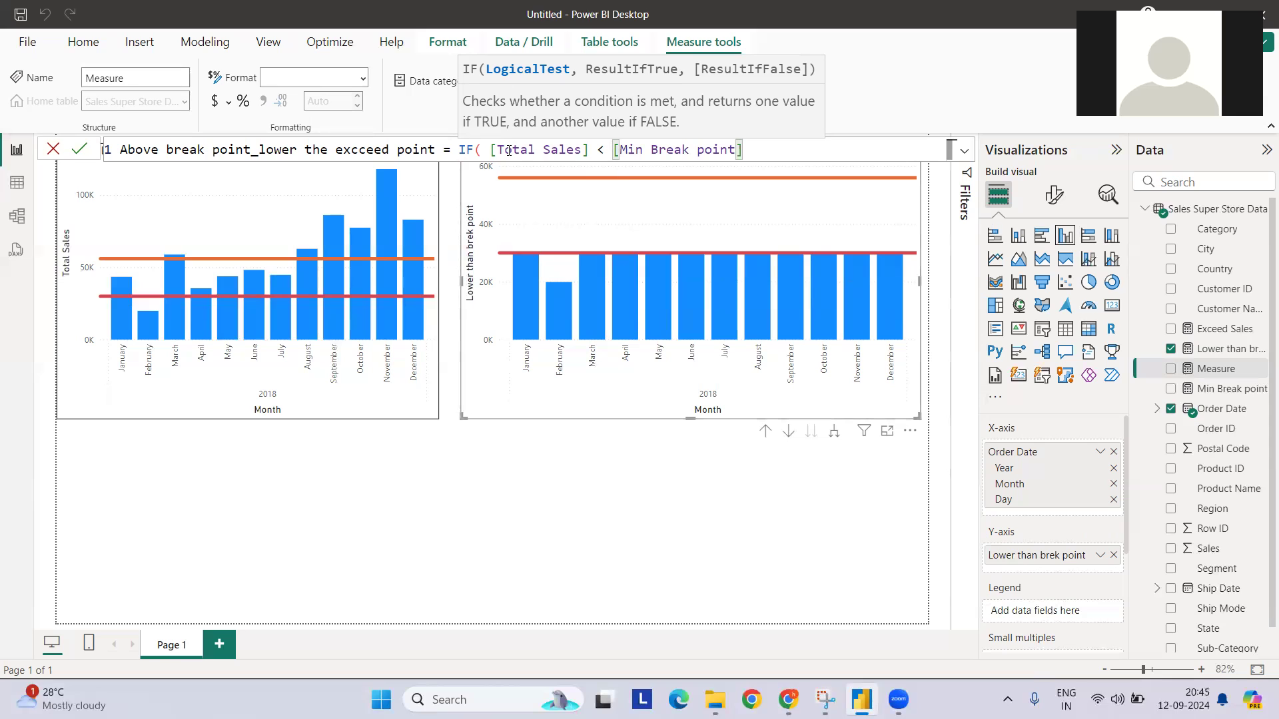
type(", blan")
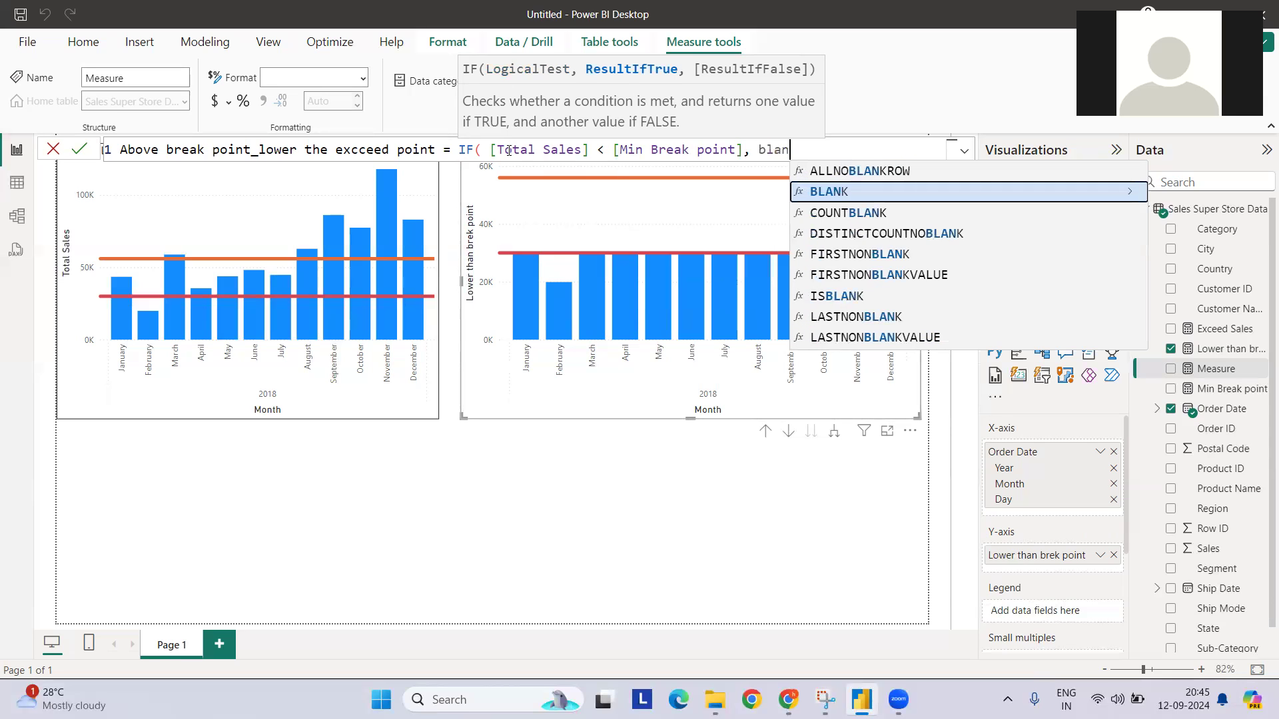
key("Tab")
type(")")
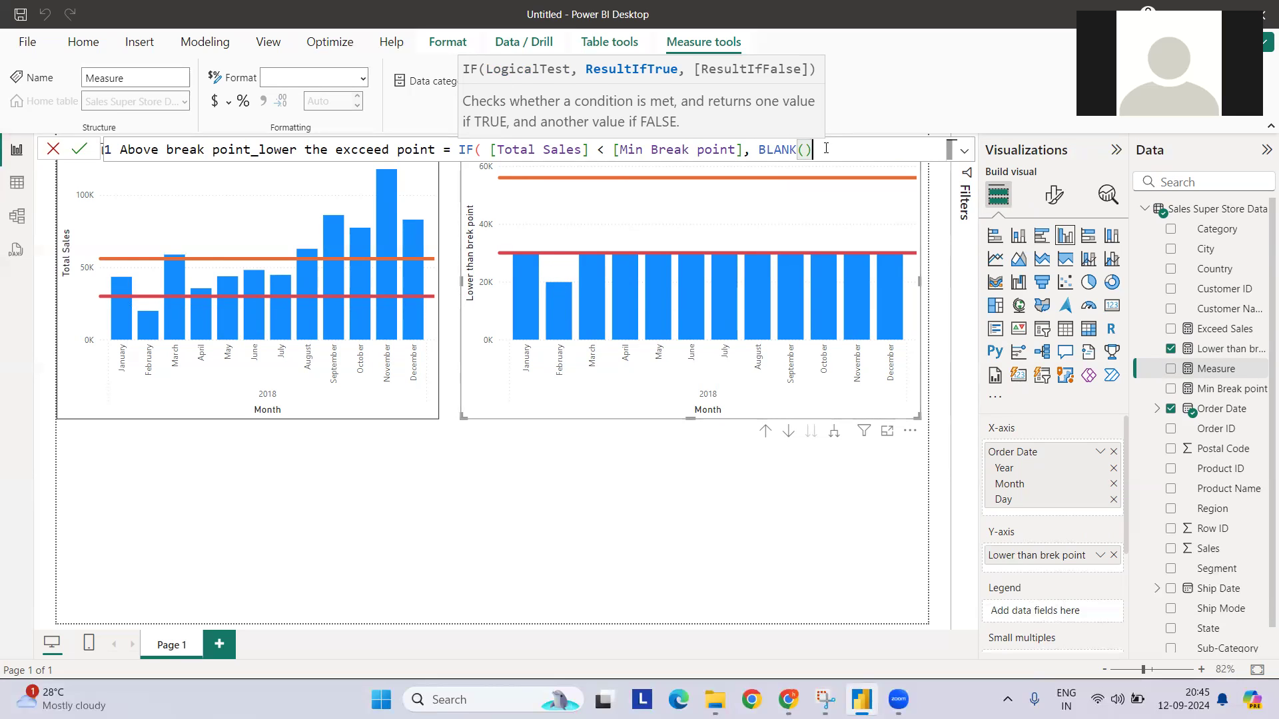
type(",")
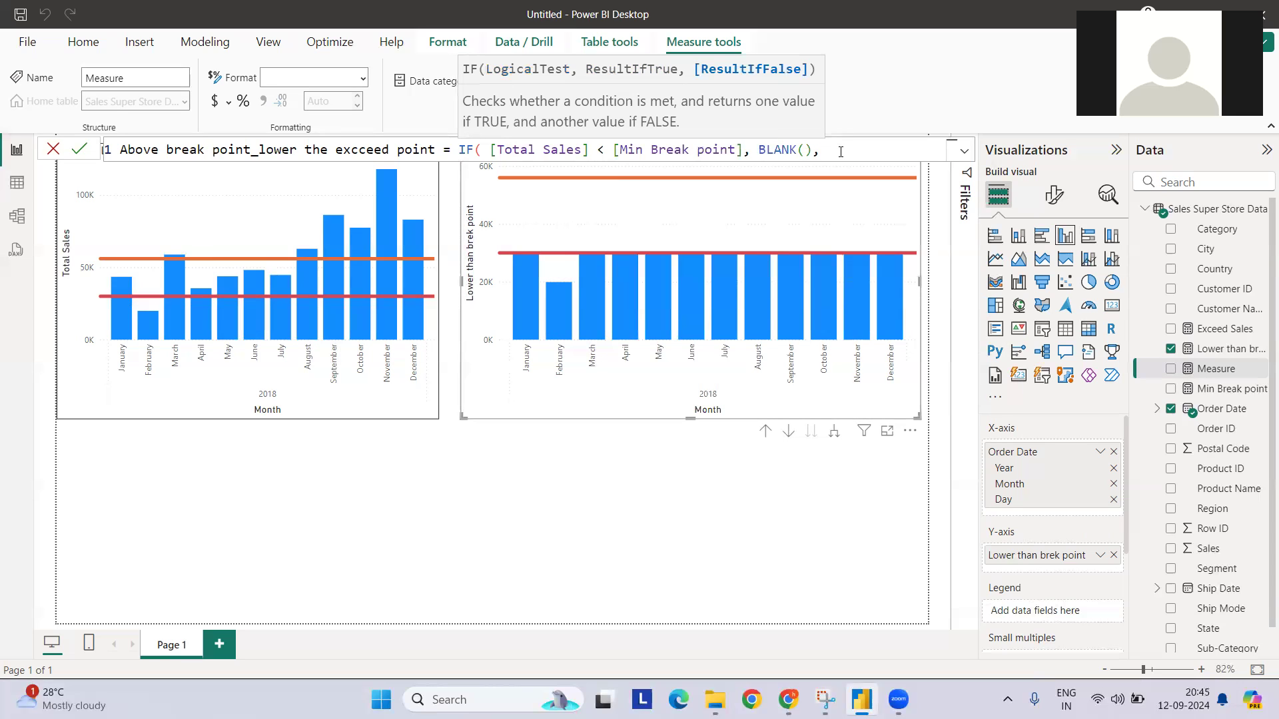
key("shift+Return")
key("shift+Return")
- Add the indented nested condition IF([Total Sales] < [Exceed Sales], on line 3
key("Tab")
key("Tab")
key("Tab")
key("Tab")
key("Tab")
key("Tab")
key("Tab")
key("Tab")
key("Tab")
key("Tab")
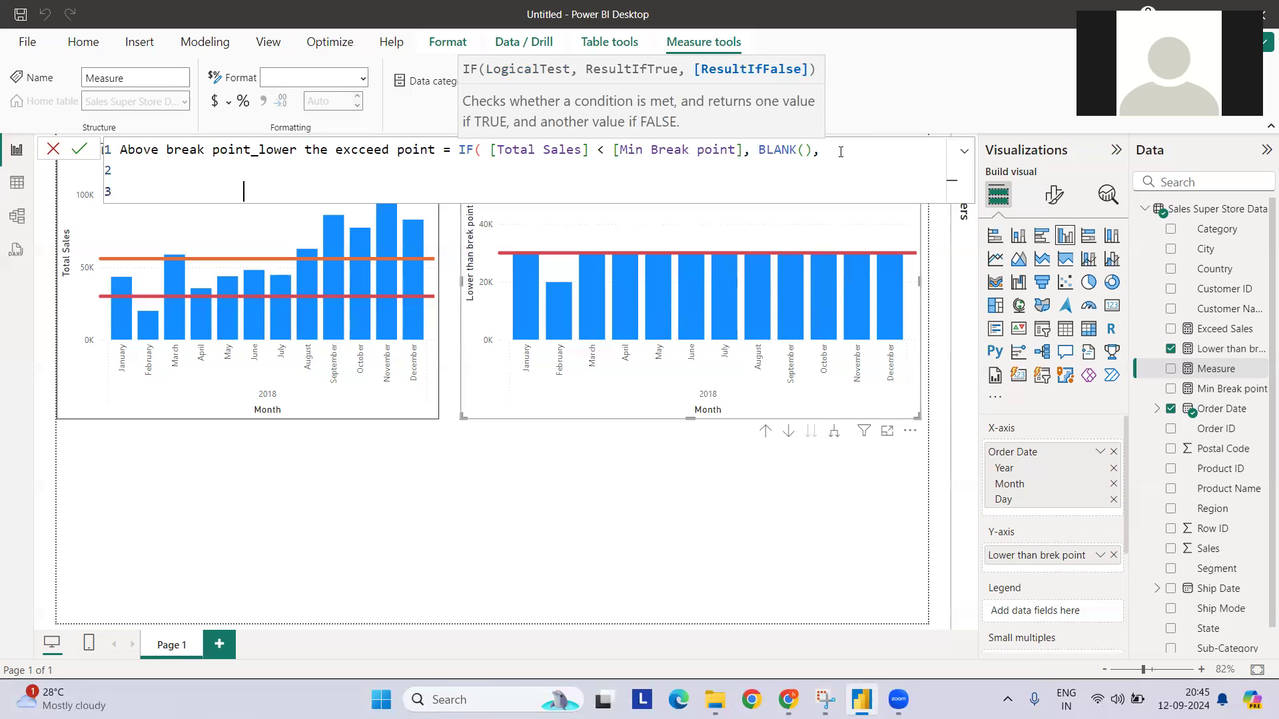
type("IF(")
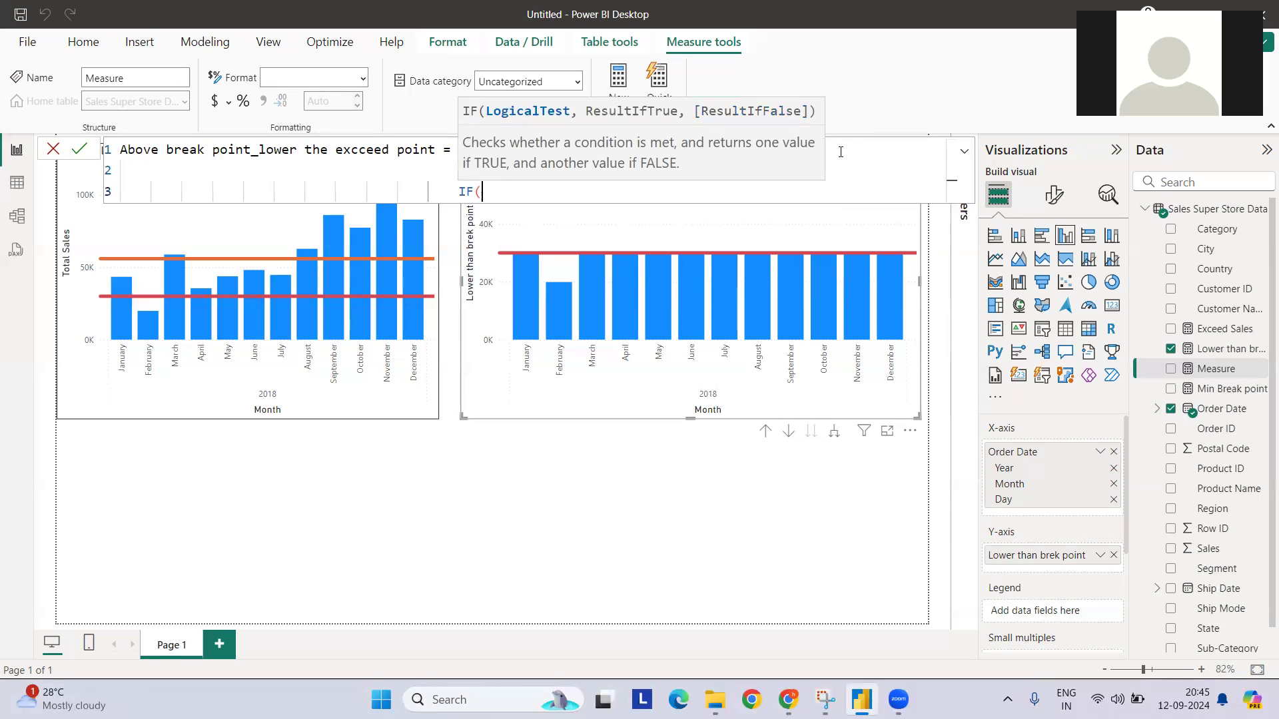
mouse_move(326, 267)
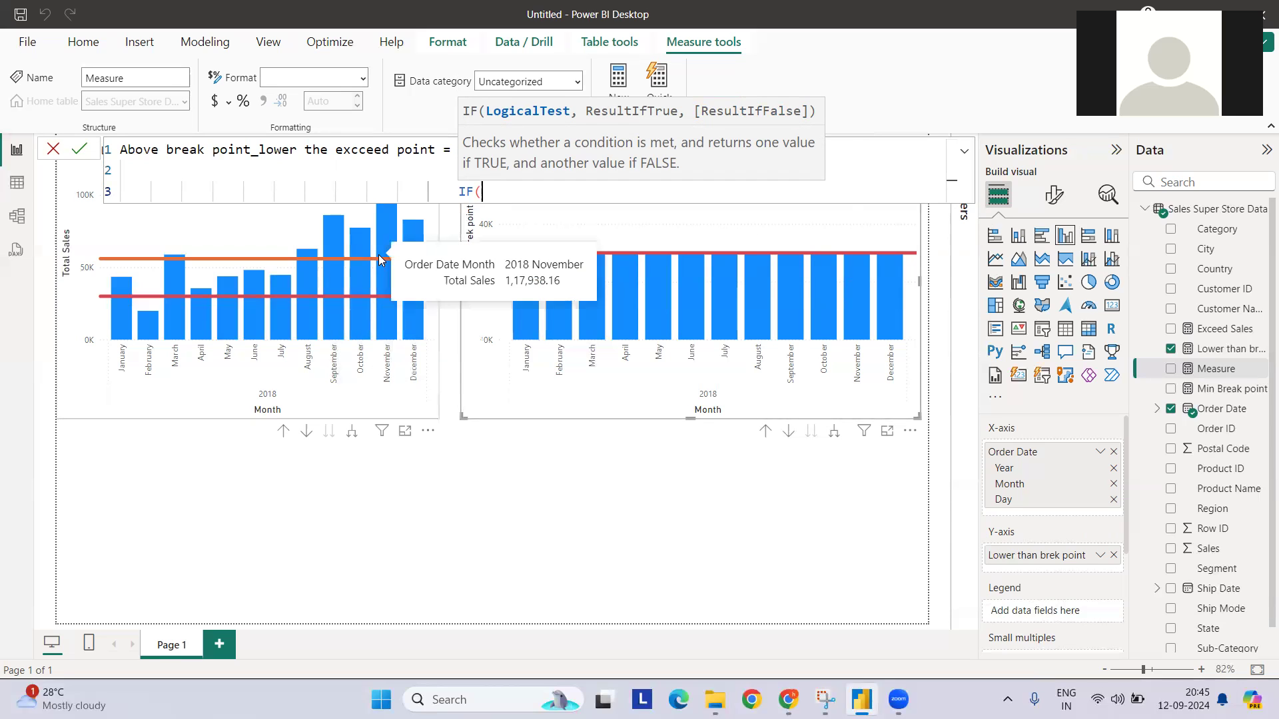
type("tot")
key("Tab")
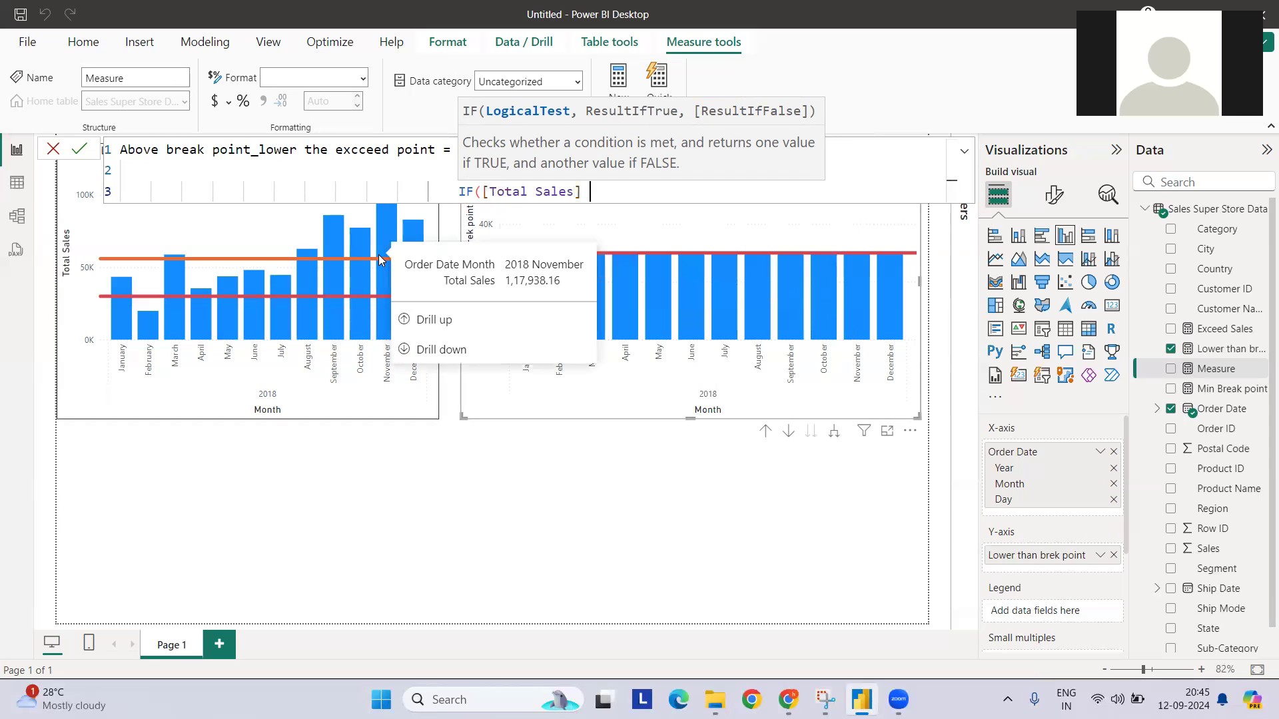
type("< ex")
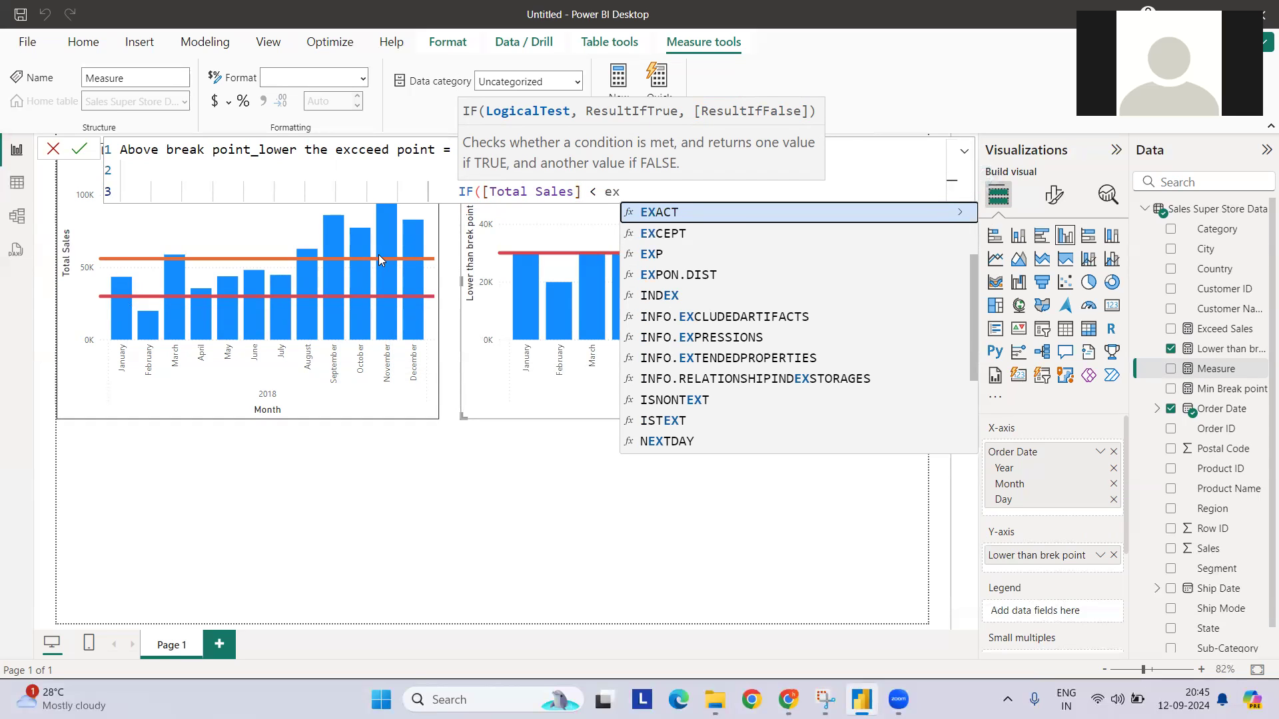
key("BackSpace")
key("BackSpace")
type("ece")
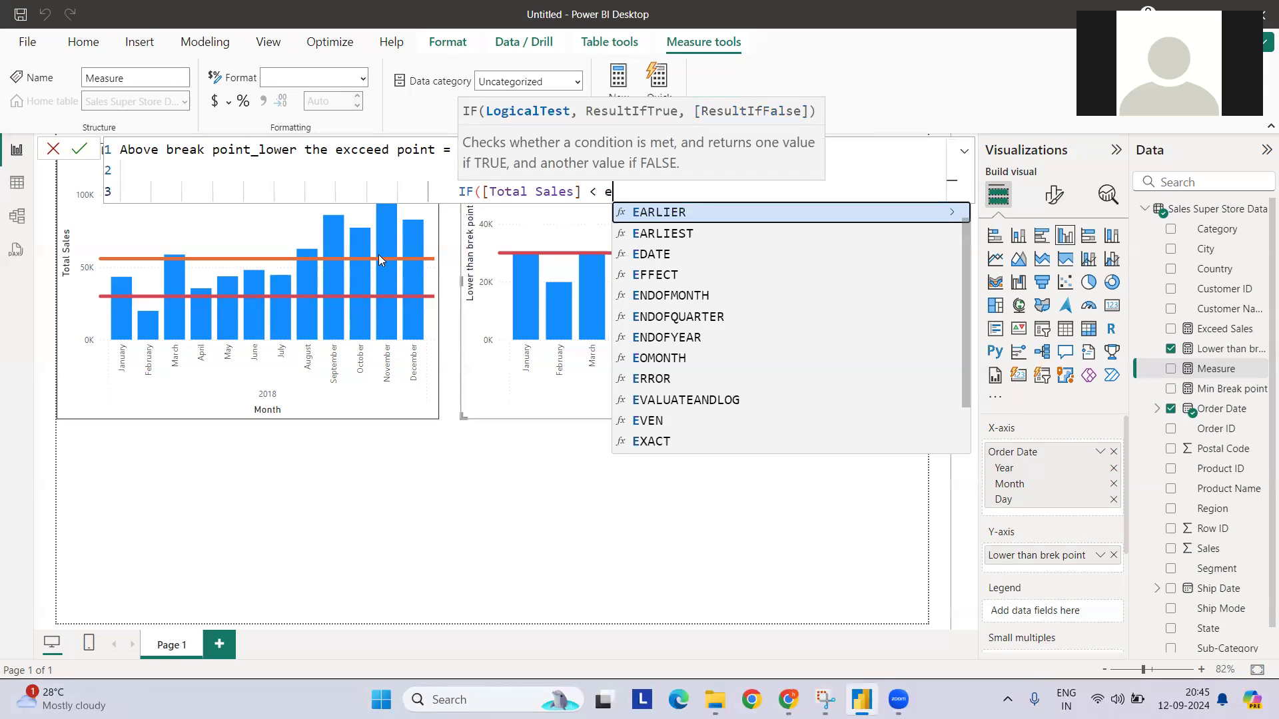
key("BackSpace")
key("BackSpace")
type("xc")
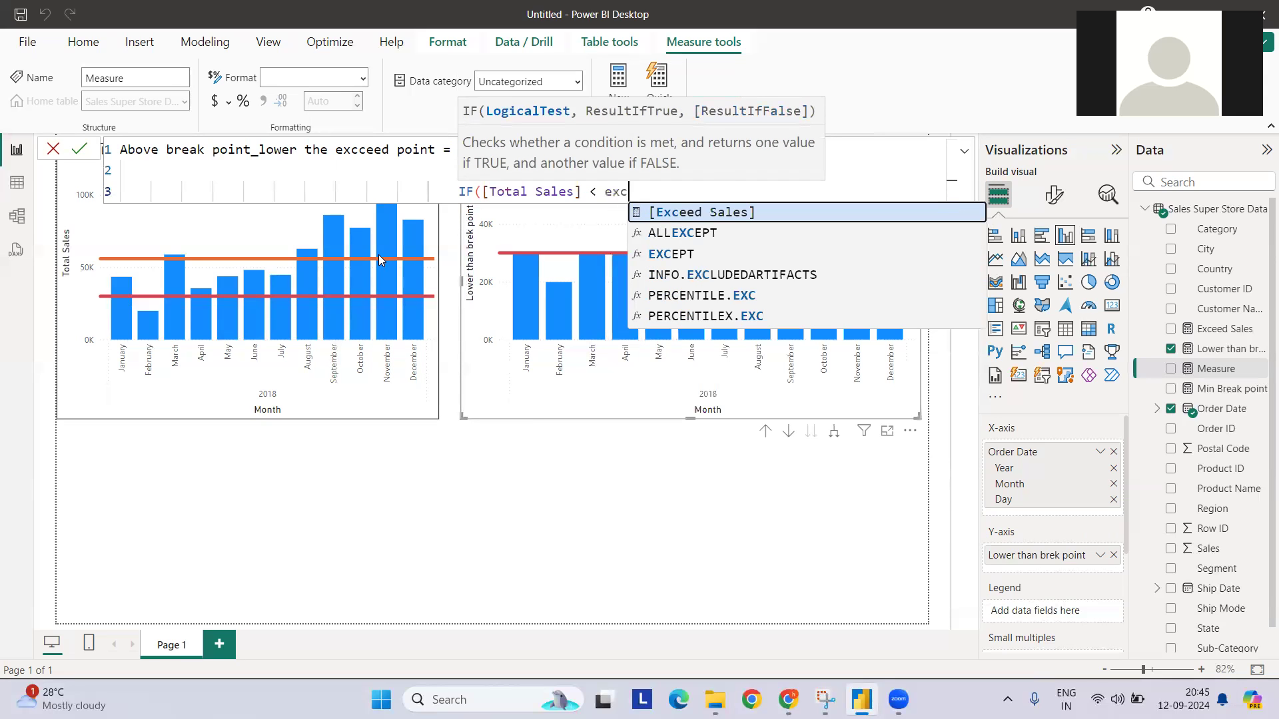
key("Tab")
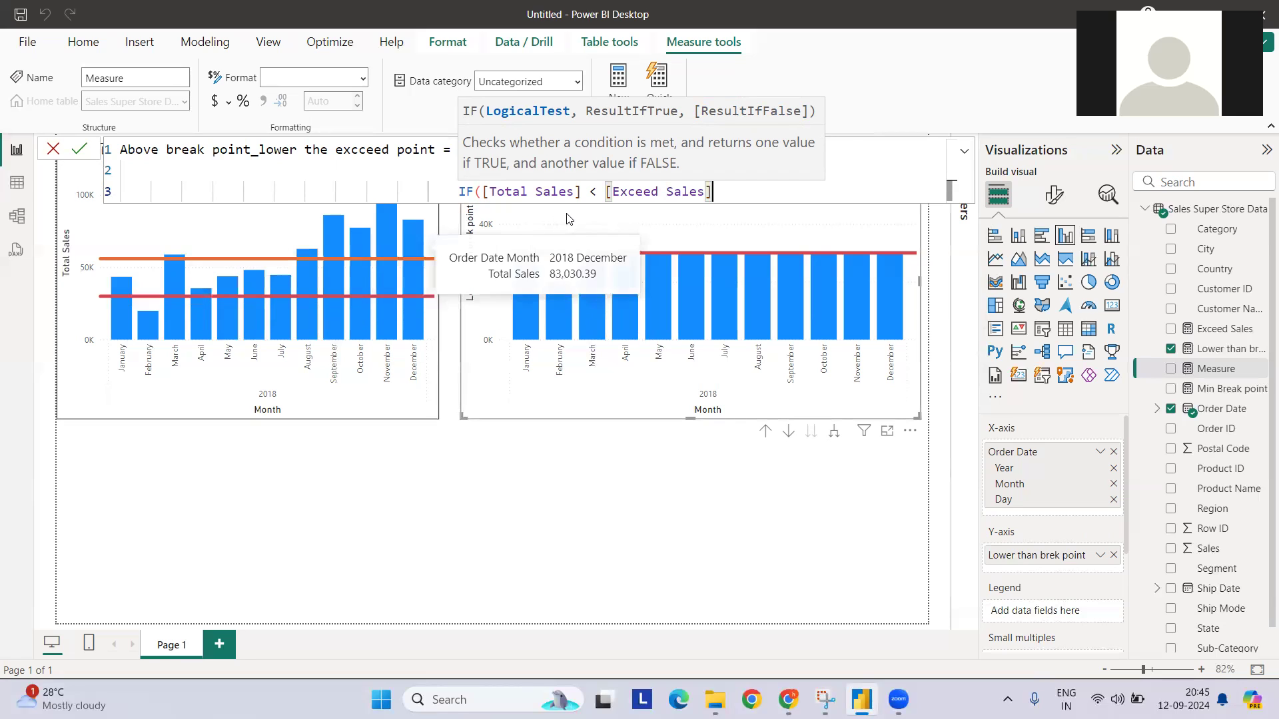
type(",")
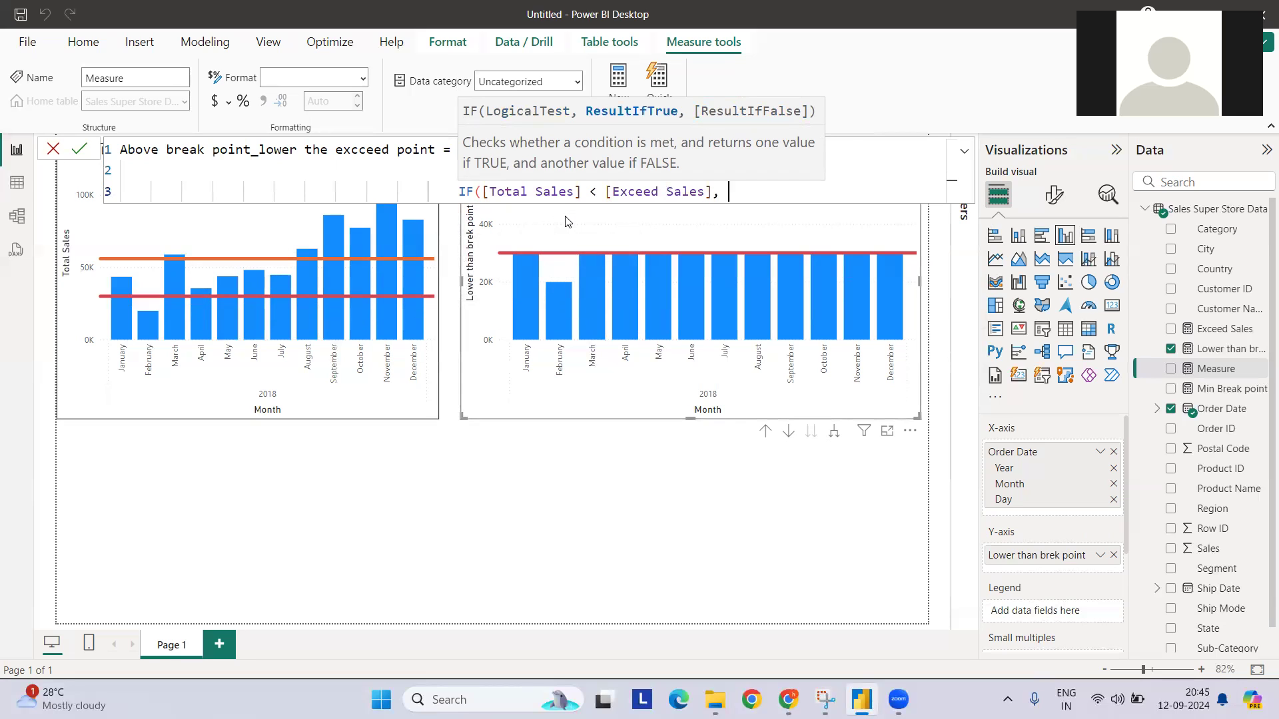
key("shift+Return")
- Add the true result [Total Sales] - [Min Break point], on the next line
type("[Total Sales]")
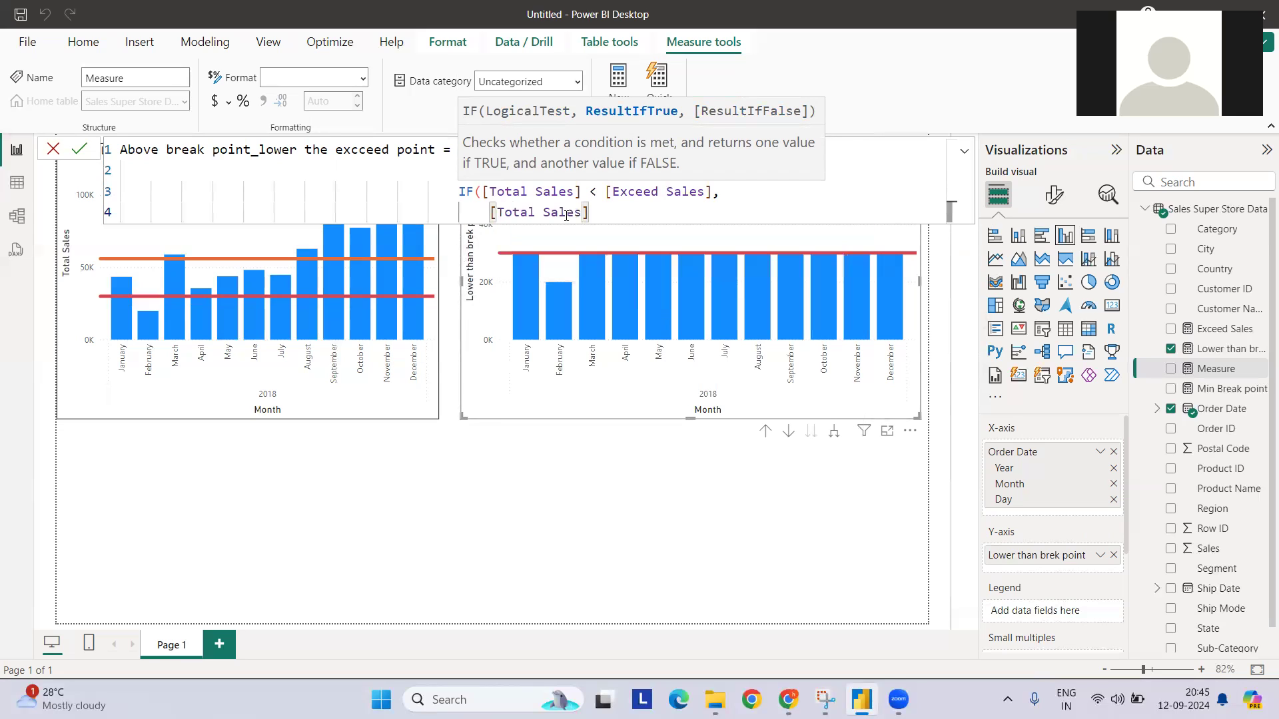
type(" -min")
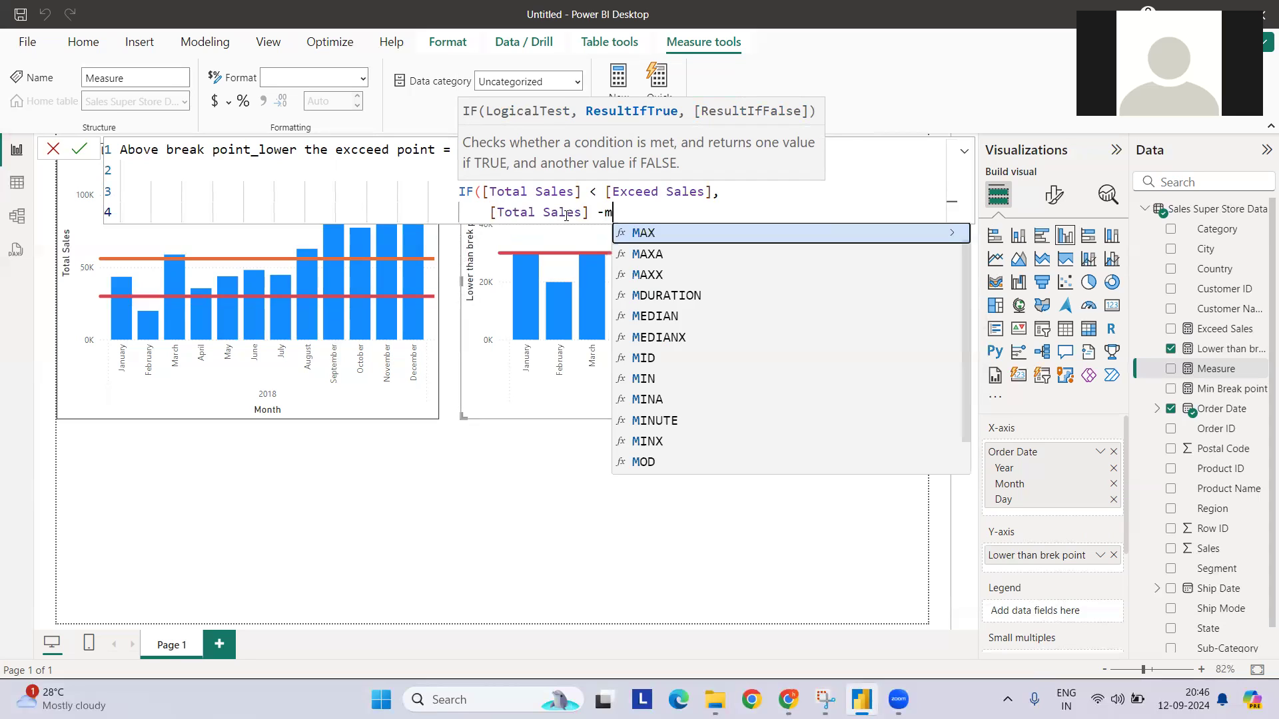
key("Up")
key("Tab")
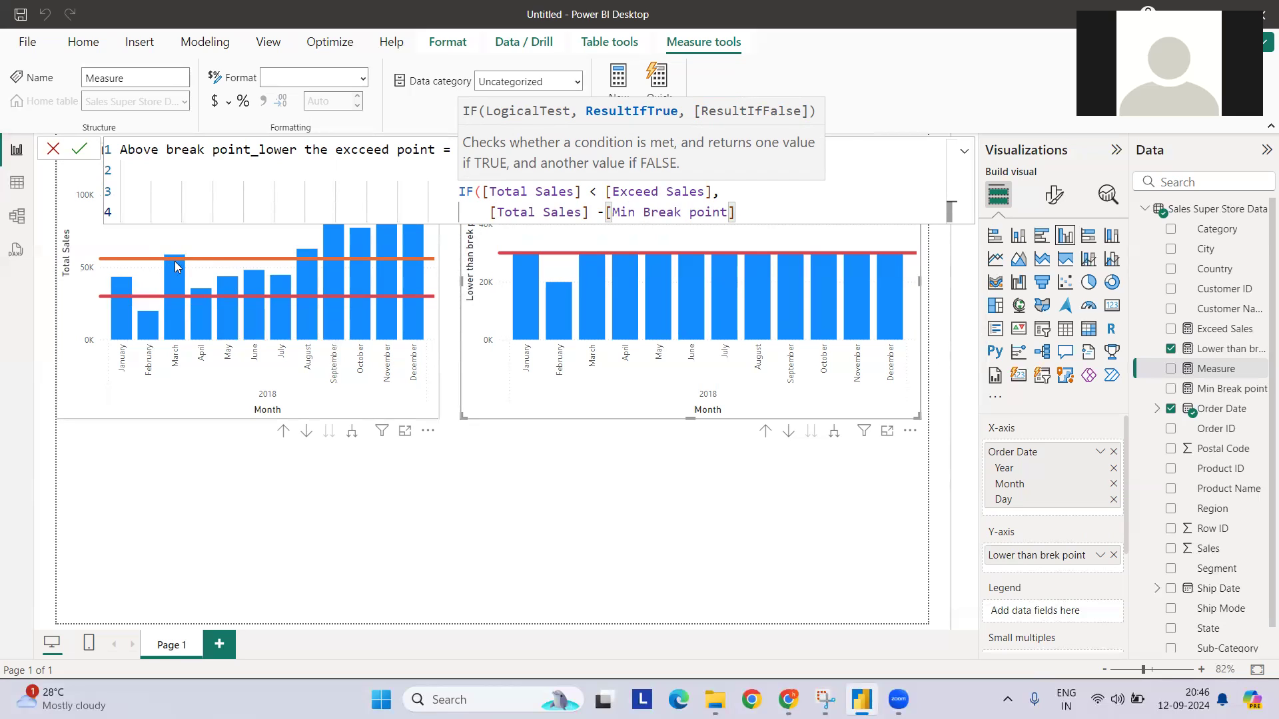
mouse_move(174, 263)
mouse_move(226, 287)
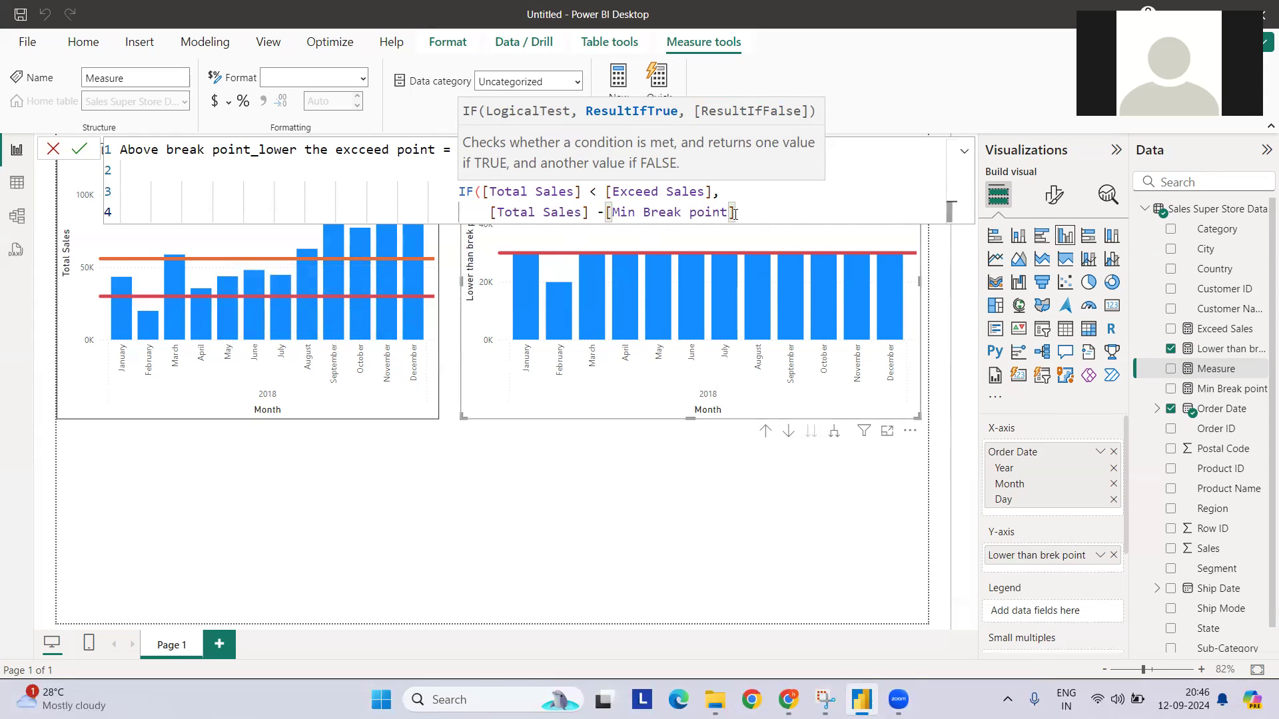
type(",")
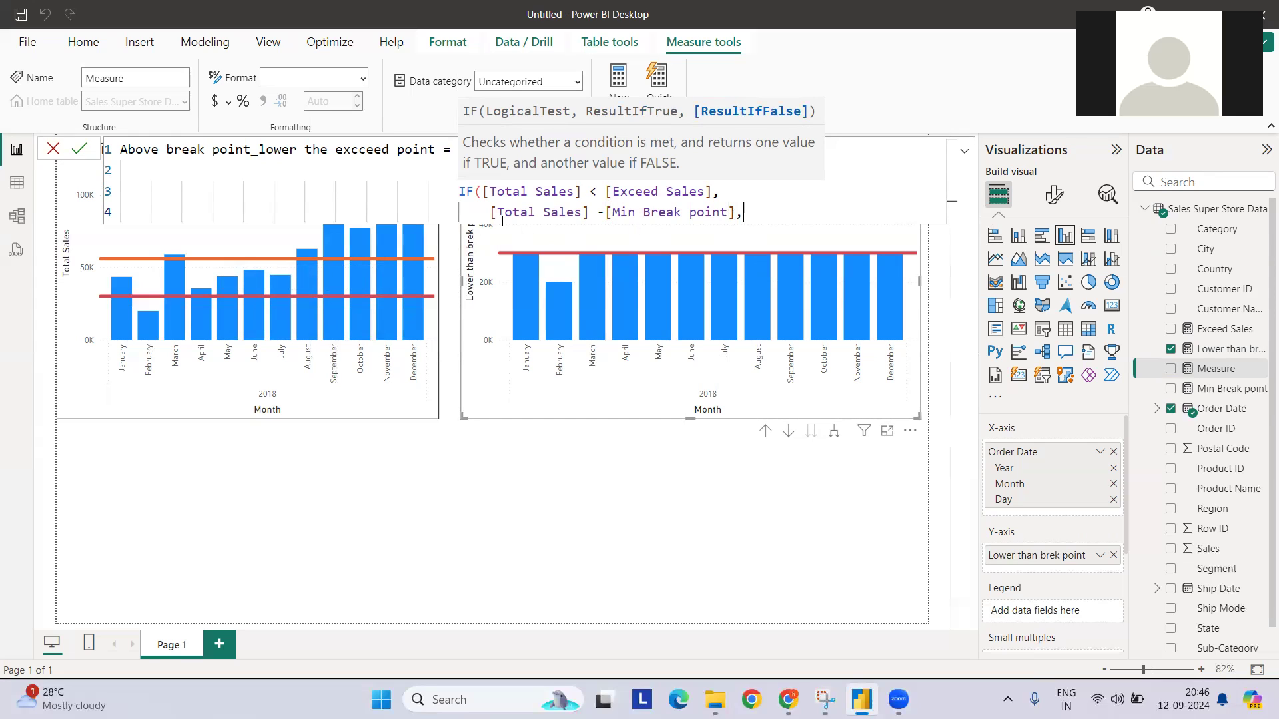
- Review the [Total Sales] - [Min Break point] expression on line 4
left_click_drag(489, 212, 588, 211)
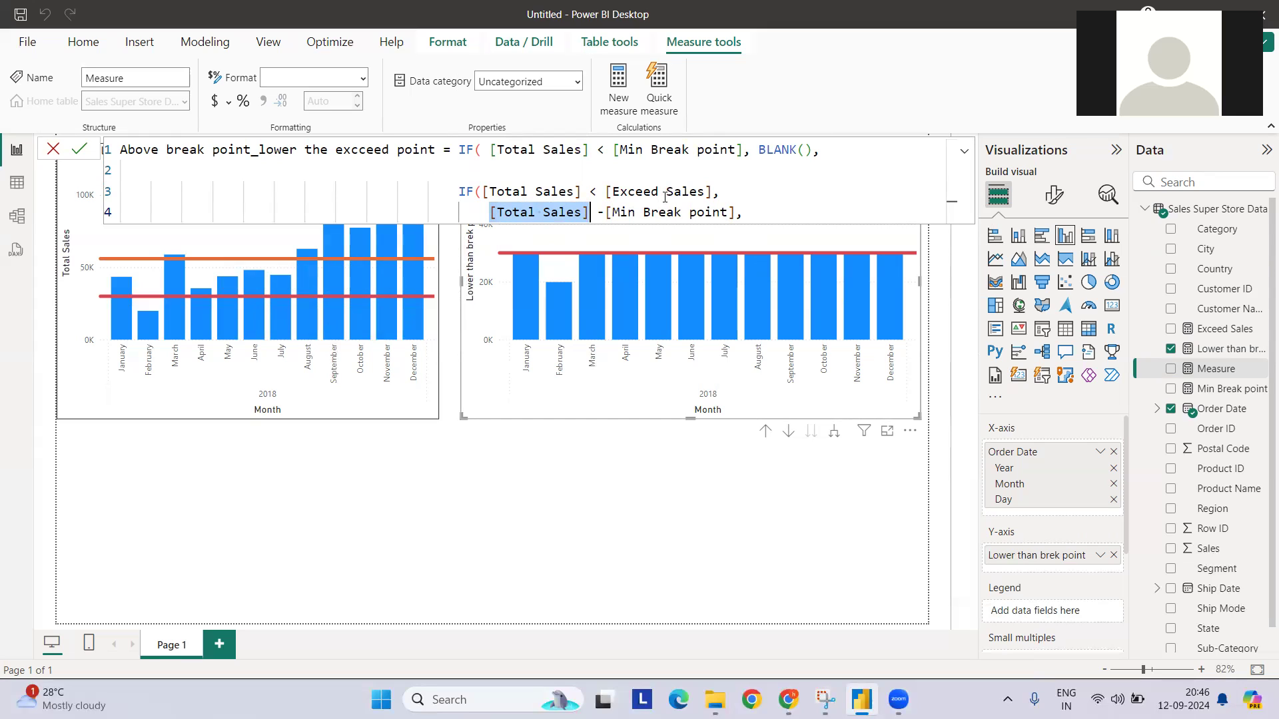
left_click_drag(605, 211, 742, 212)
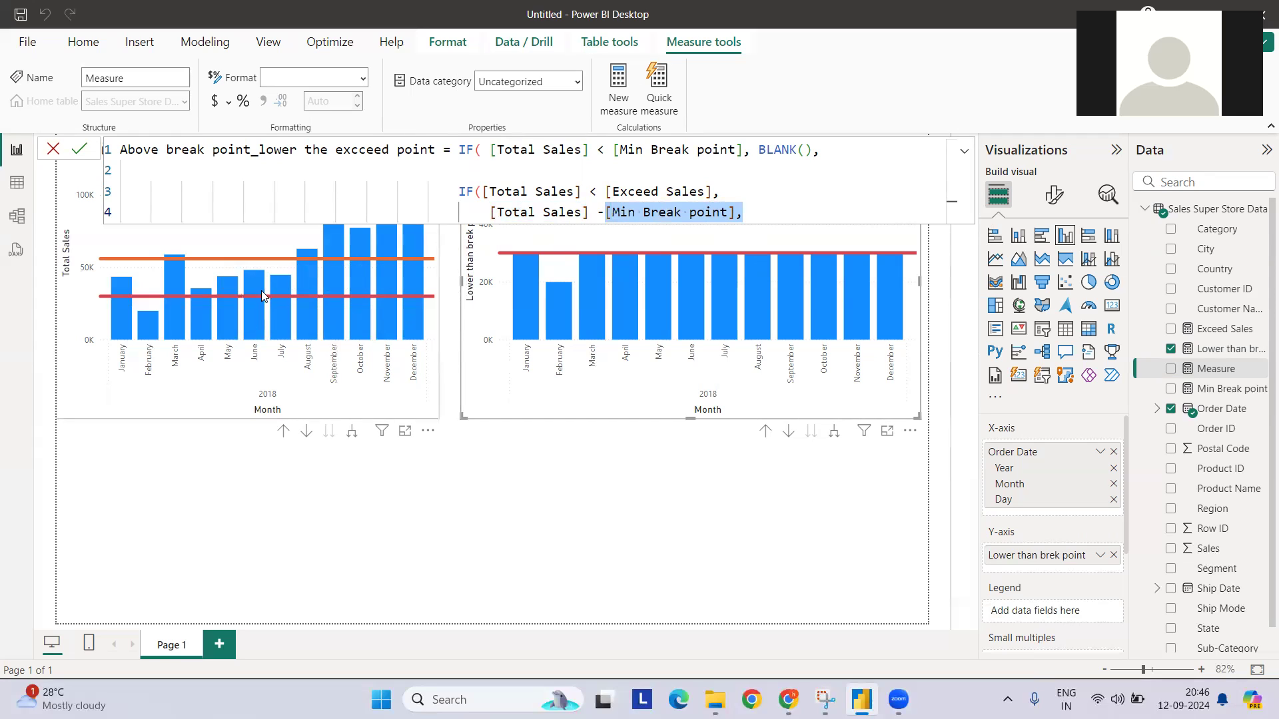
mouse_move(276, 288)
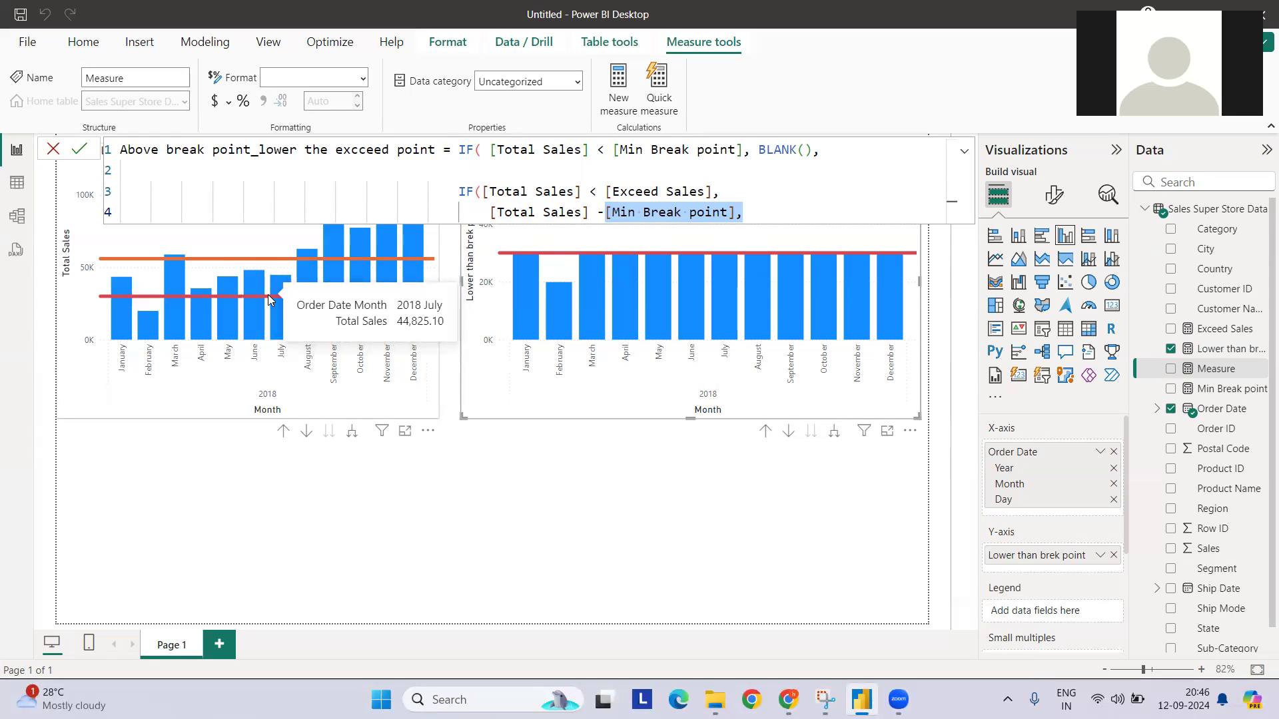
left_click_drag(490, 211, 736, 212)
left_click(743, 211)
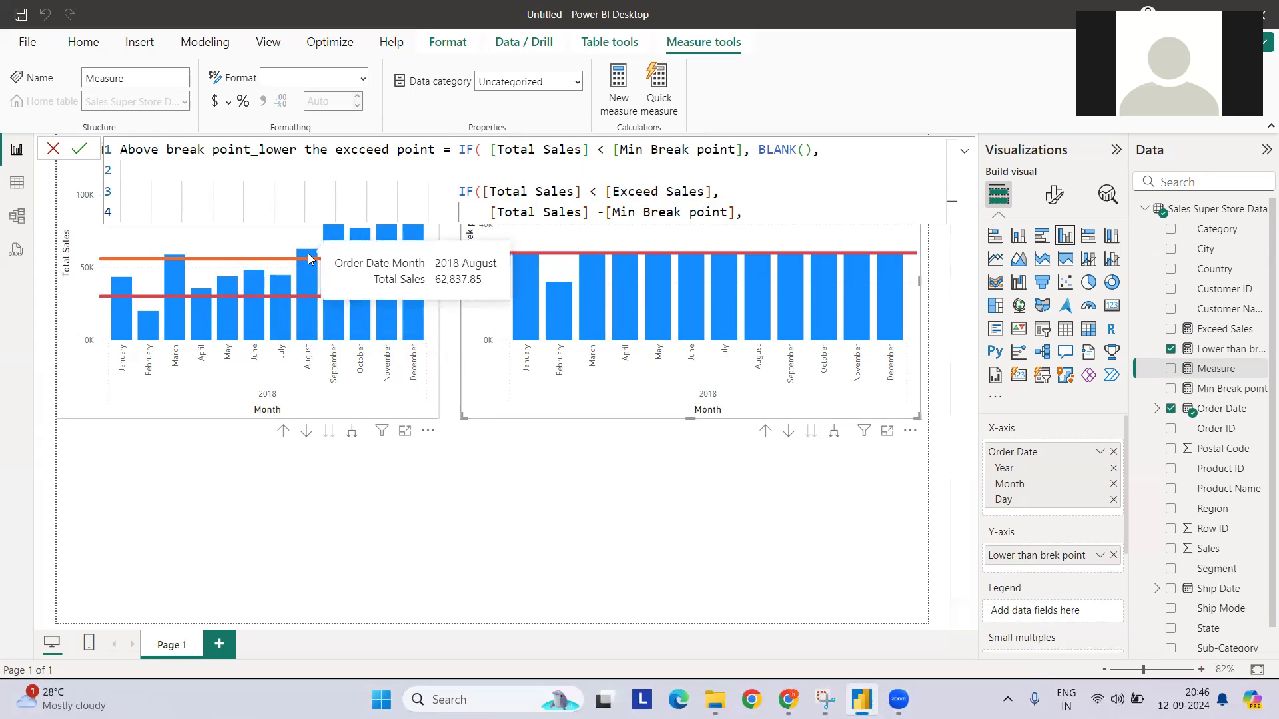
mouse_move(309, 256)
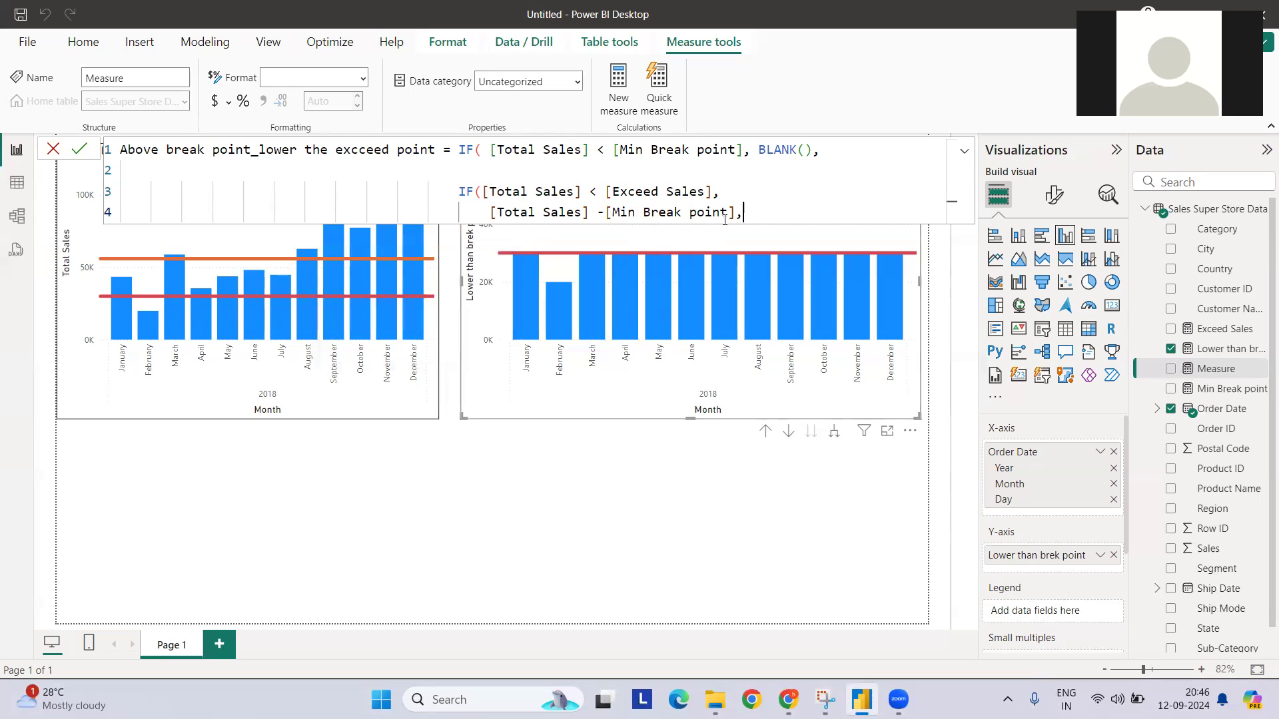
- Add the final line [Exceed Sales] - [Min Break point])) and commit the measure
key("shift+Return")
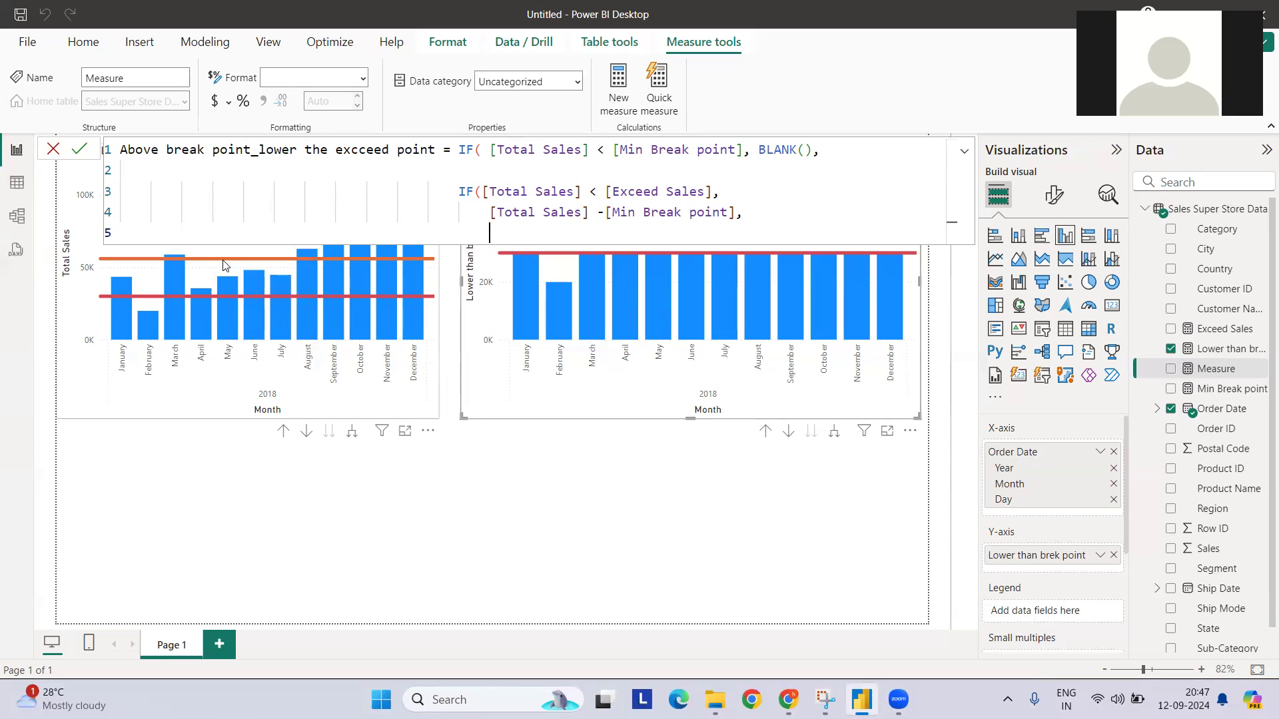
type("exc")
key("Tab")
type("- min")
key("Up")
key("Tab")
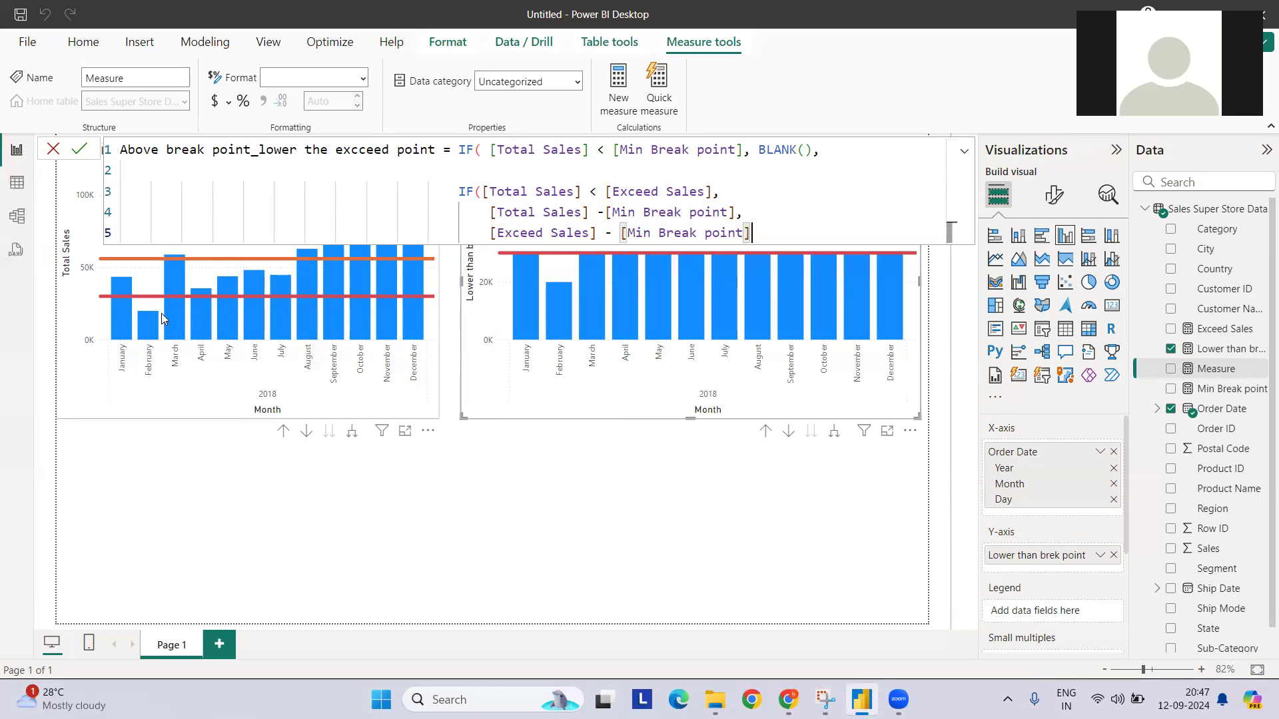
key("Return")
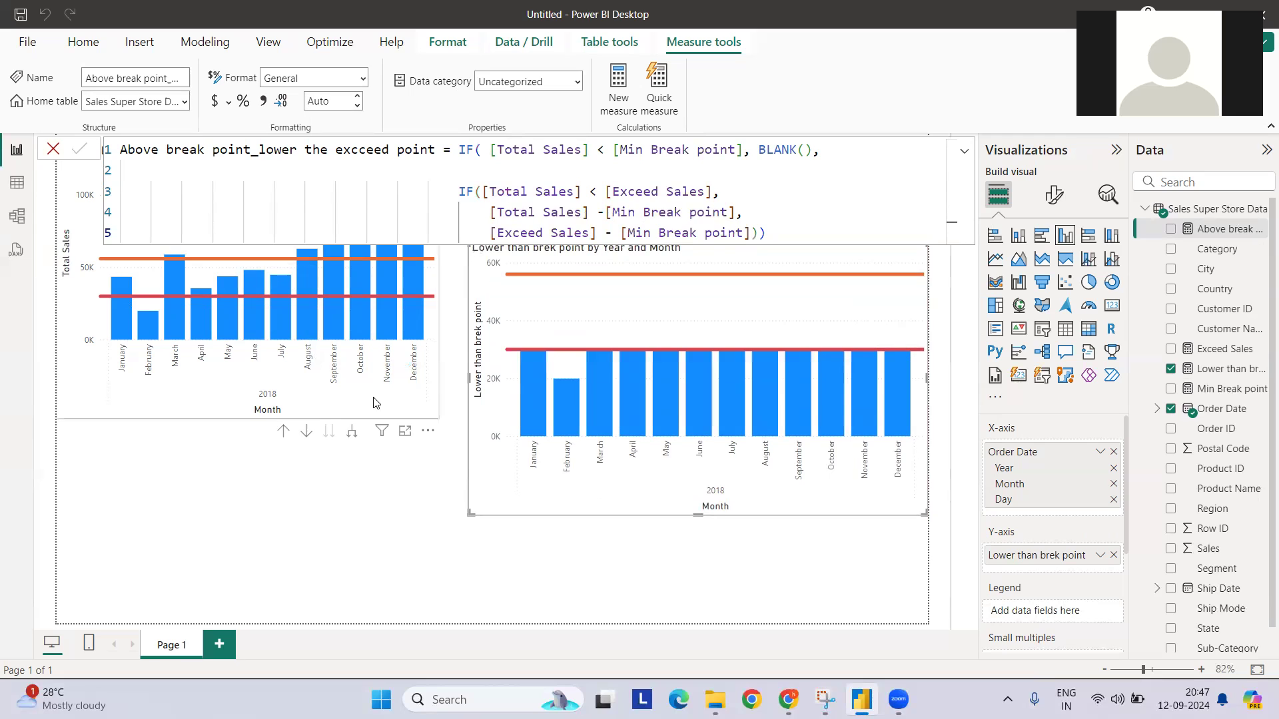
- Line the Total Sales chart up beside the right chart and select the Above break point measure
left_click_drag(377, 422, 404, 586)
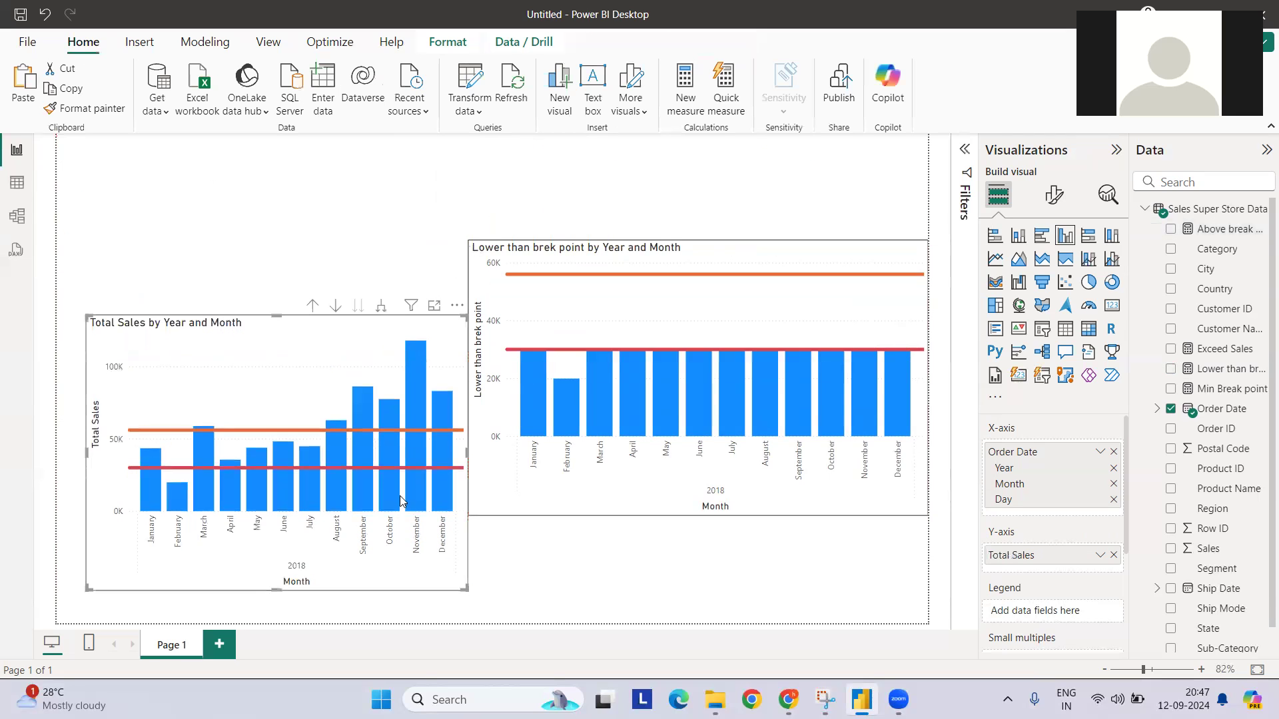
left_click_drag(311, 334, 293, 246)
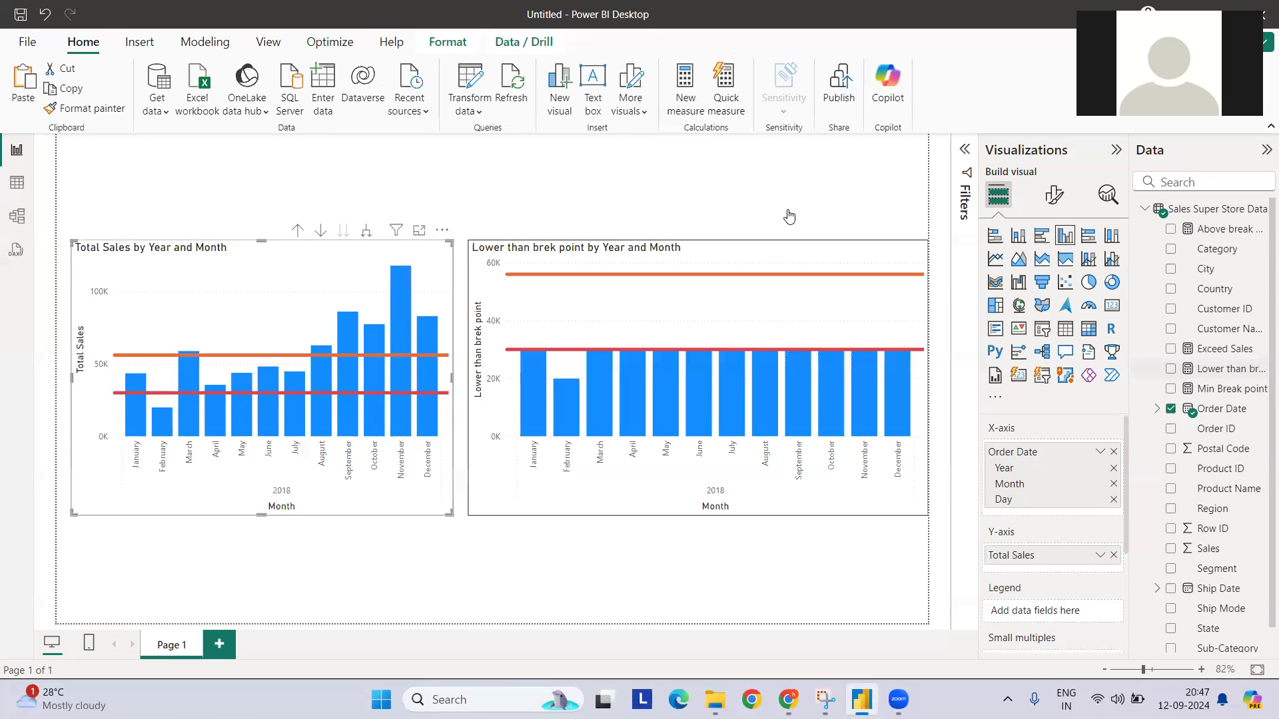
left_click(1205, 229)
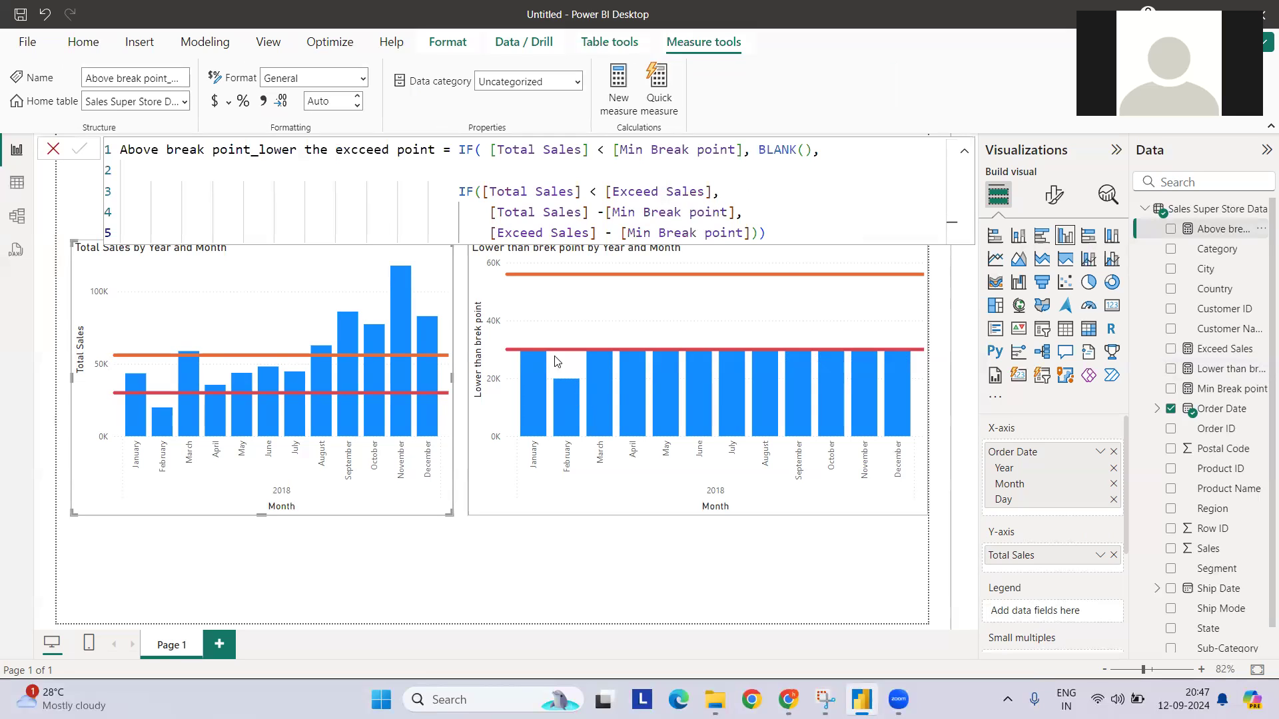
- Review the formula's BLANK() result and Exceed Sales condition against the chart
mouse_move(565, 386)
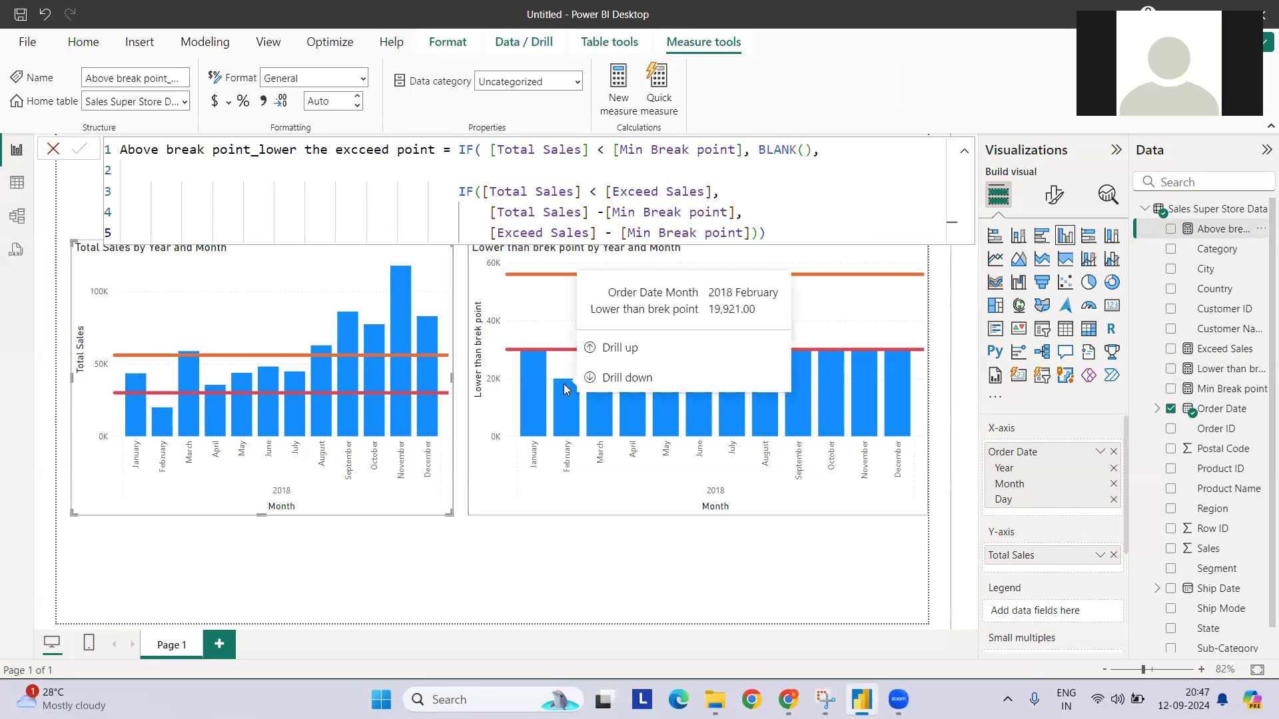
left_click_drag(760, 151, 814, 150)
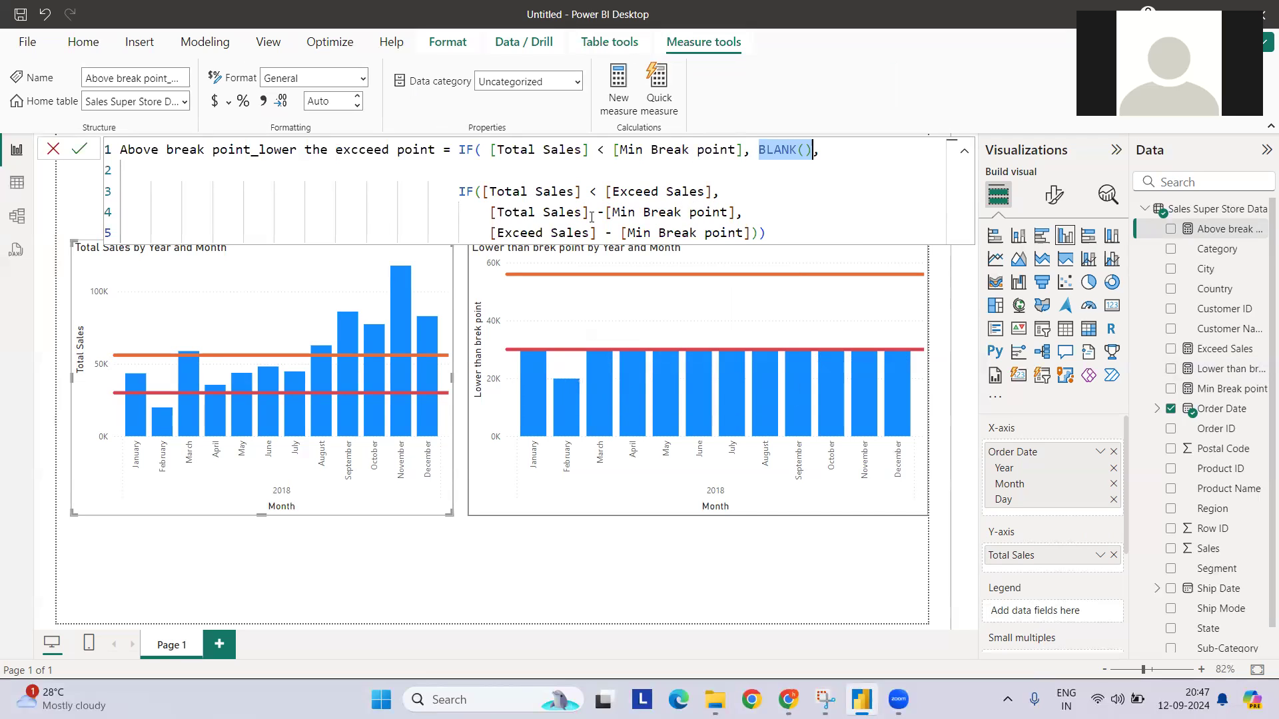
left_click_drag(598, 191, 712, 191)
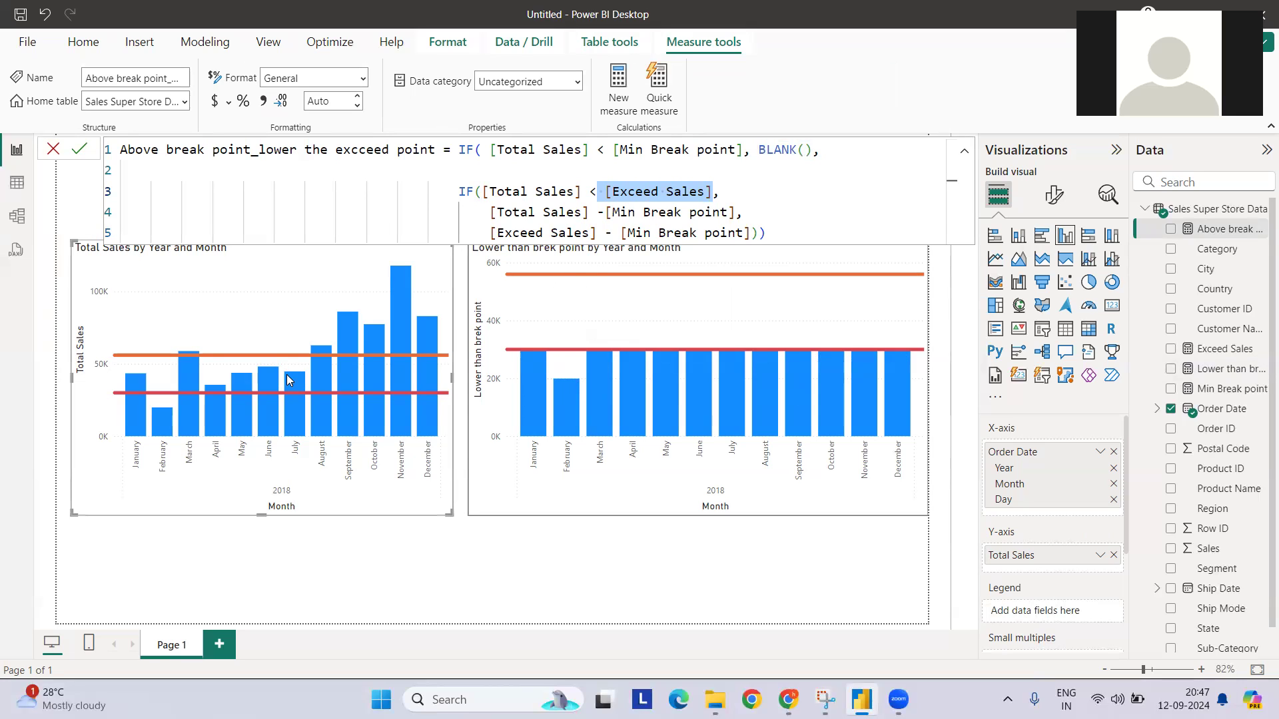
mouse_move(288, 377)
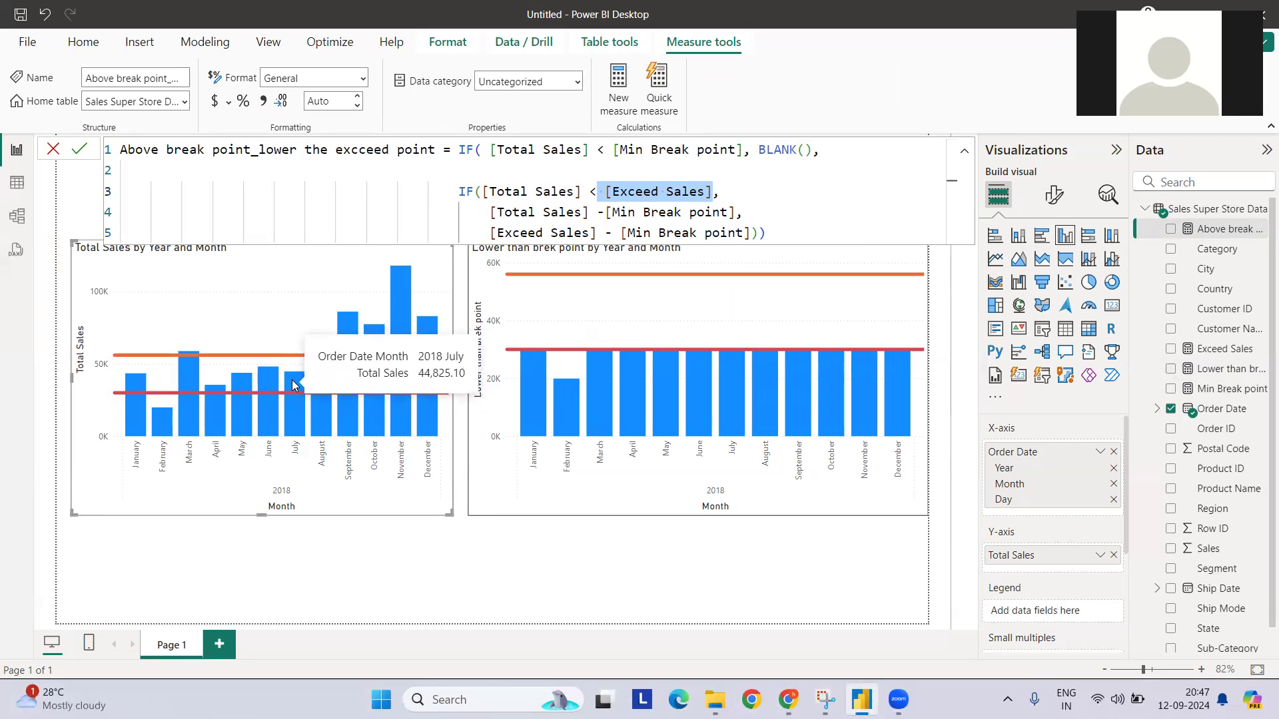
mouse_move(317, 357)
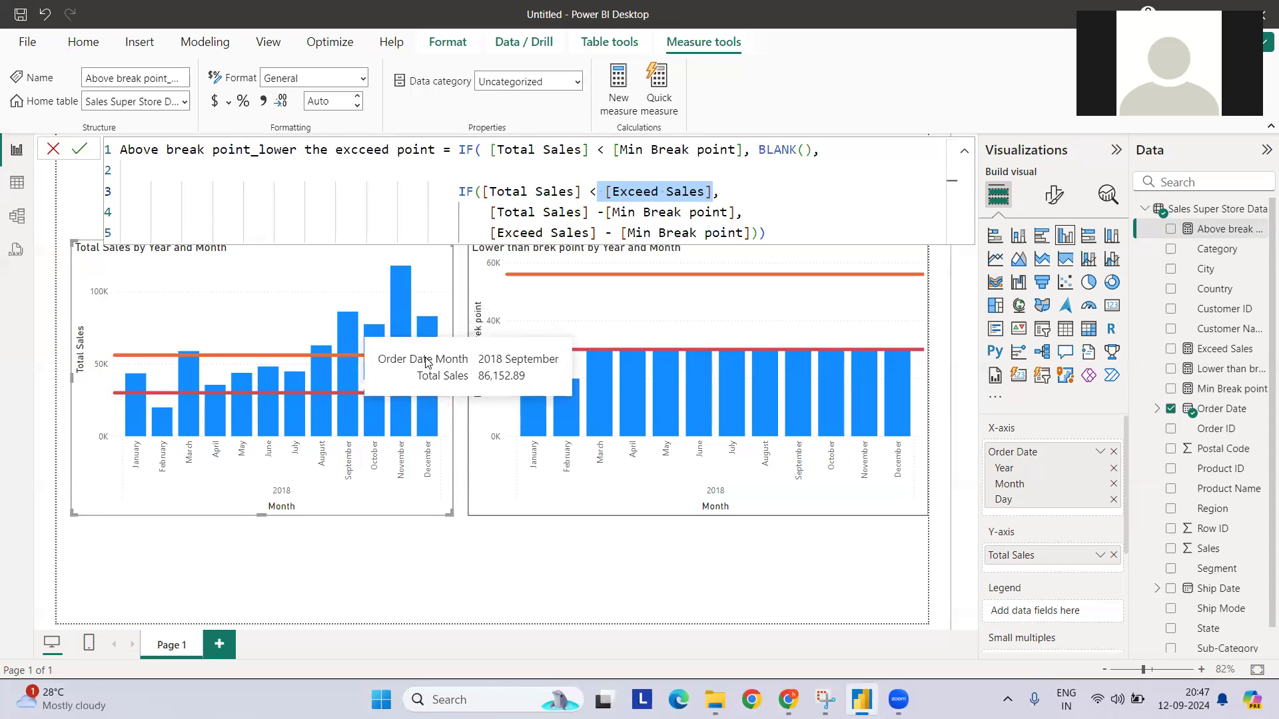
left_click(811, 236)
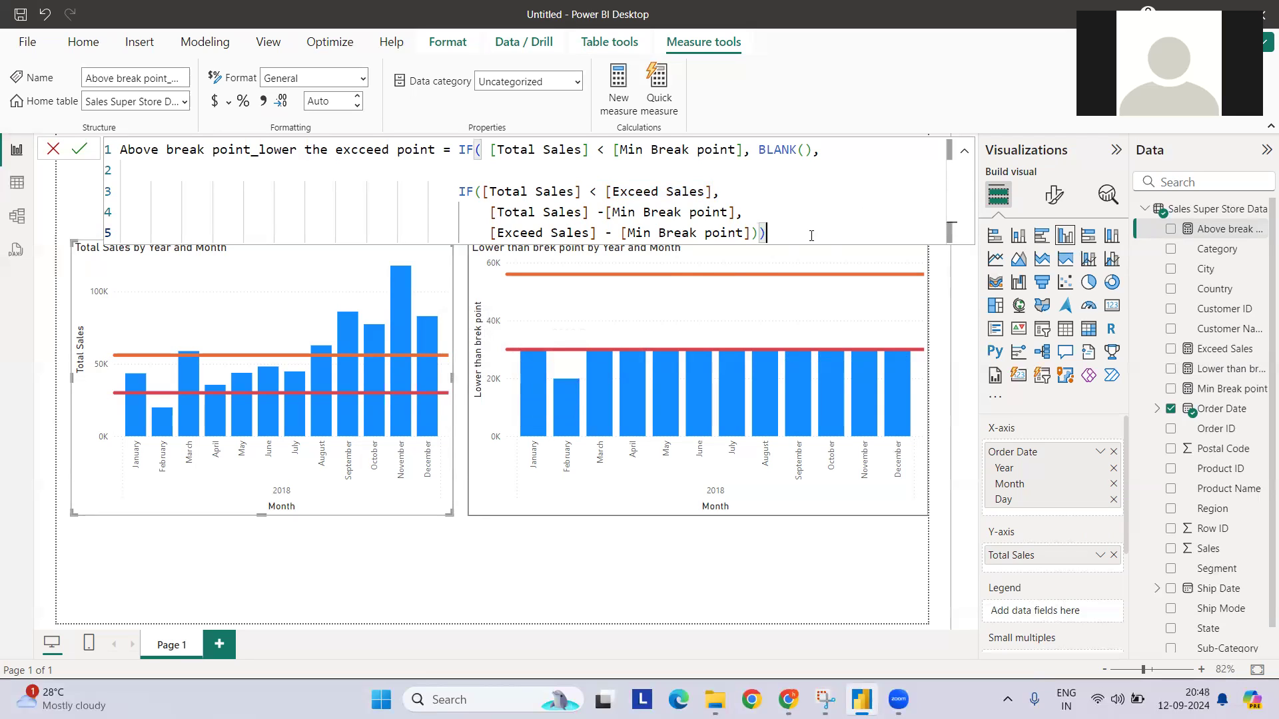
- Commit the measure and plot Above break point on the right chart only, removing it from Total Sales
key("Return")
left_click_drag(1206, 229, 1058, 563)
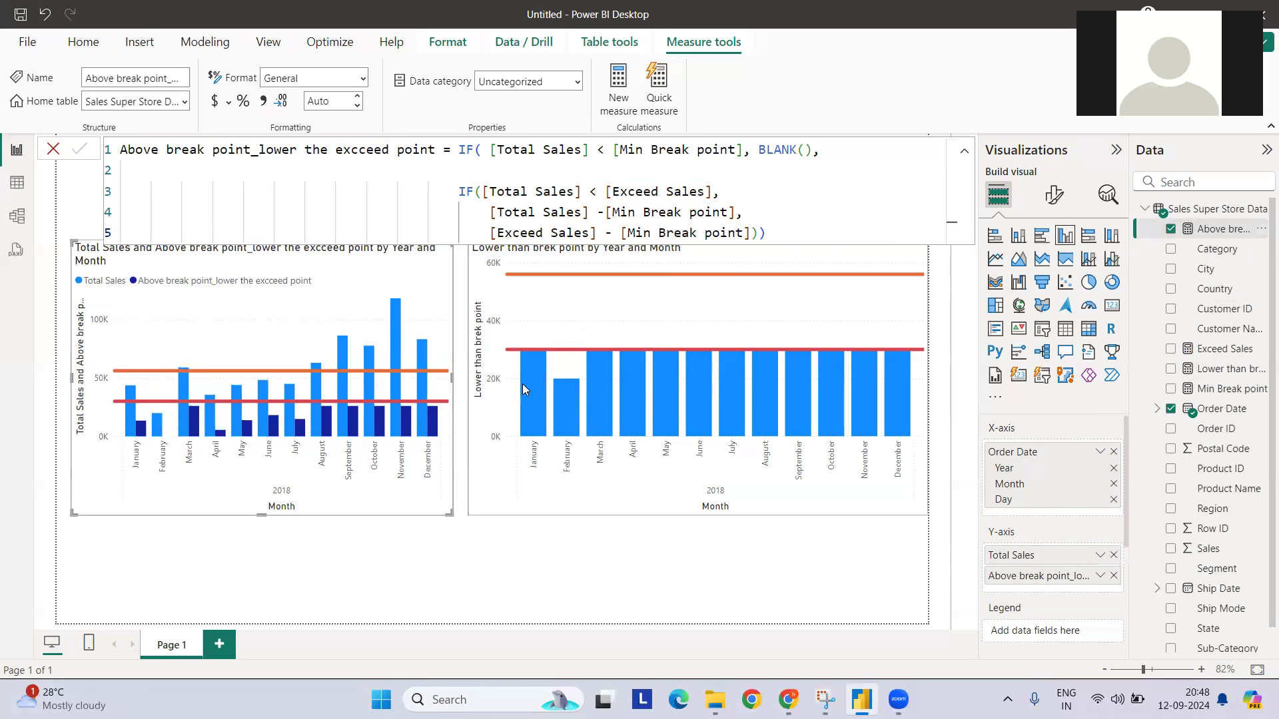
left_click(776, 339)
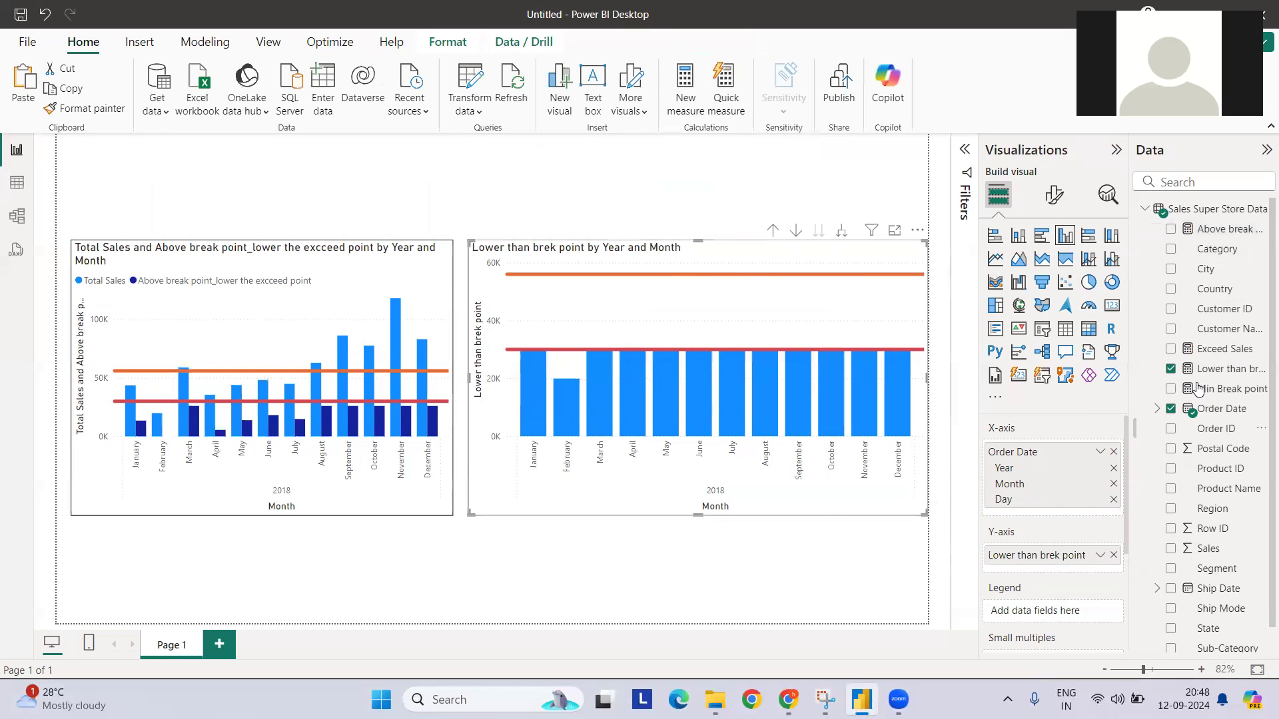
left_click_drag(1219, 230, 1058, 562)
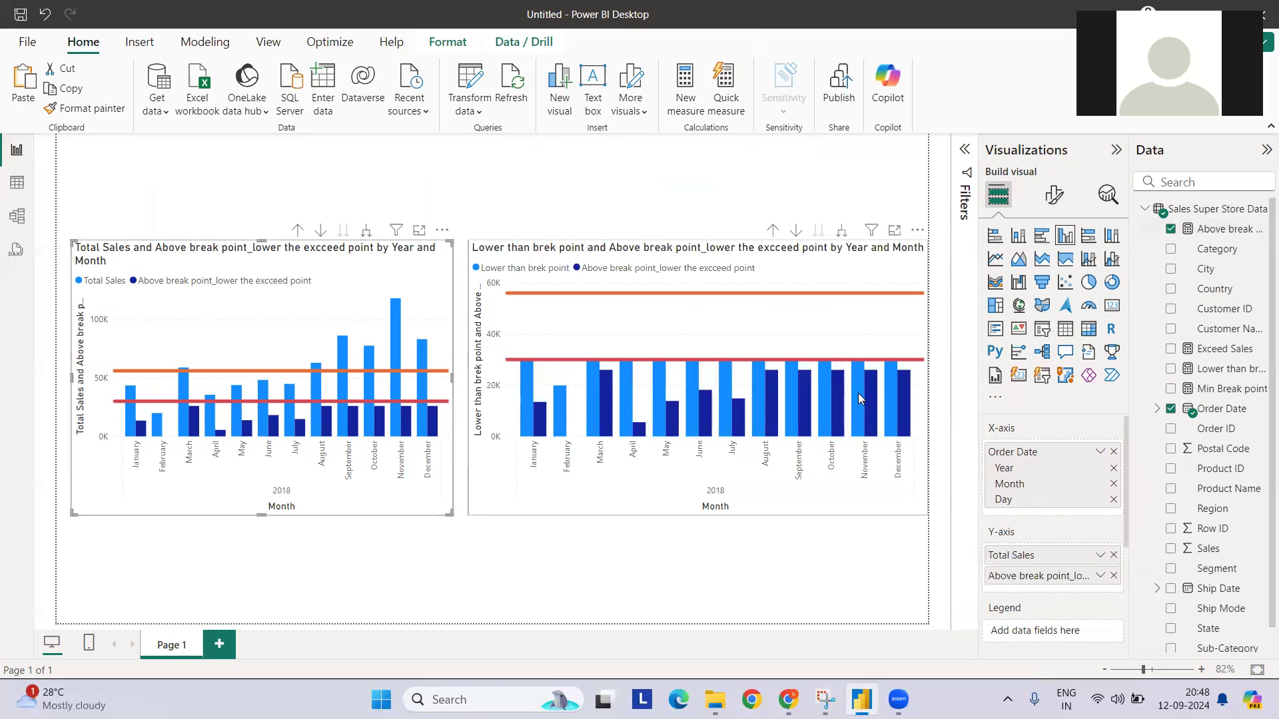
left_click_drag(1110, 577, 603, 453)
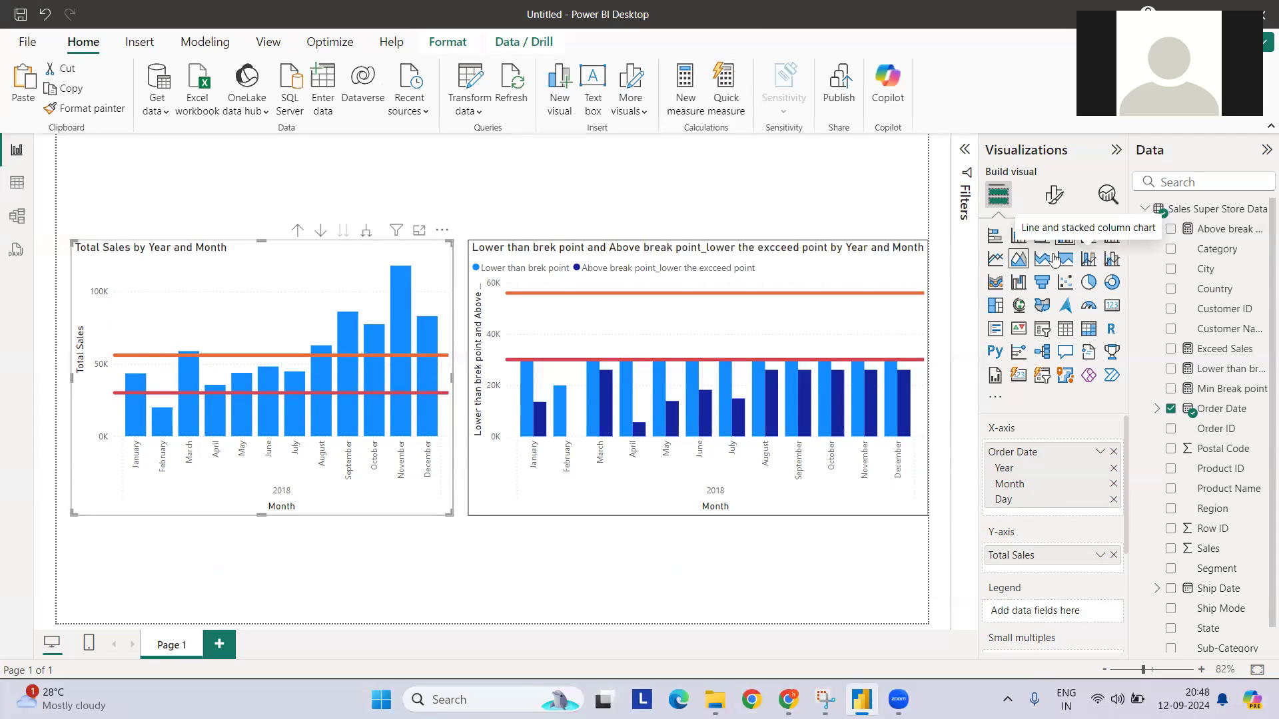
- Switch the right chart to line and stacked column, stacking Above break point on Lower than brek point
left_click(1110, 263)
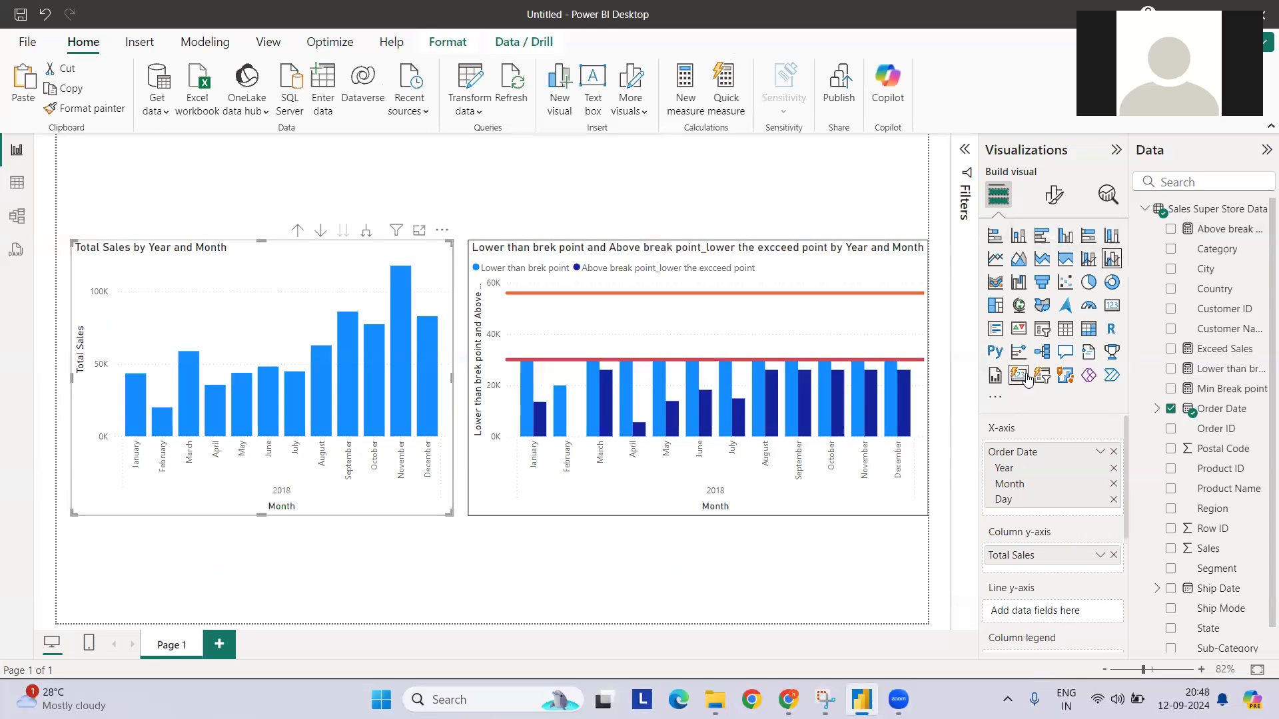
left_click(796, 260)
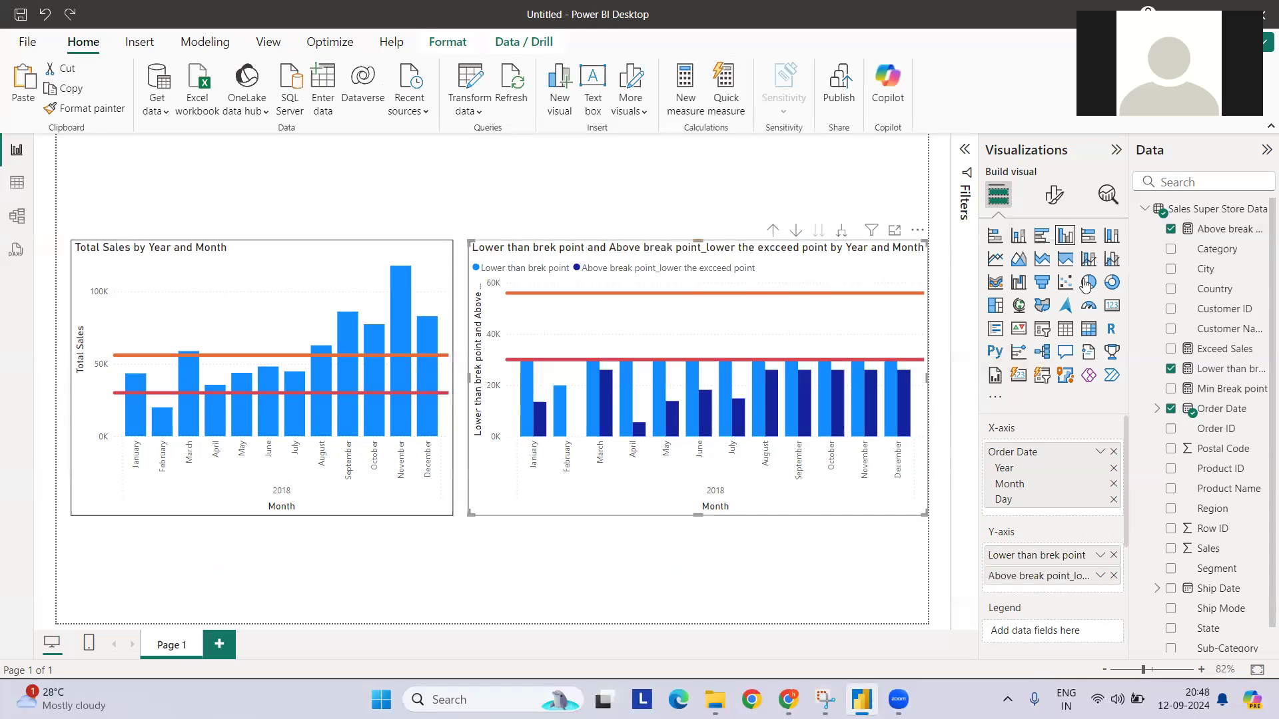
left_click(1111, 259)
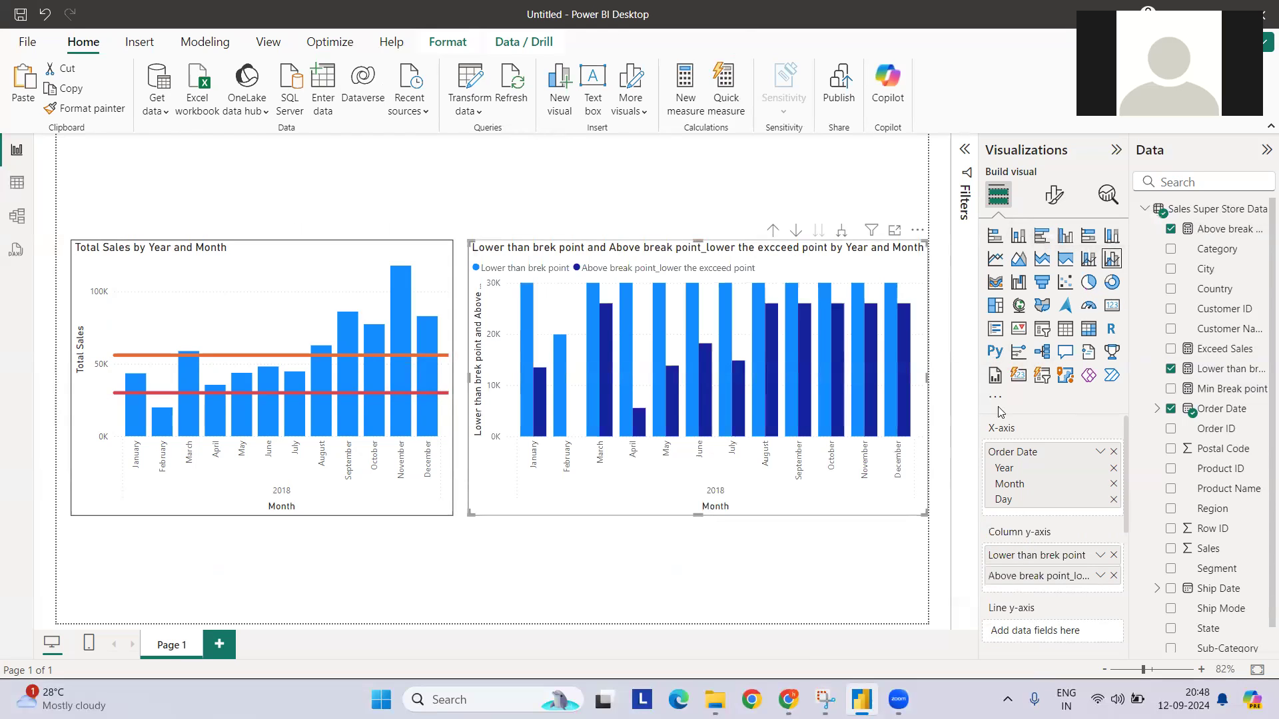
scroll(1066, 520, "down", 5)
scroll(1048, 538, "up", 3)
scroll(1049, 535, "up", 2)
left_click(1090, 261)
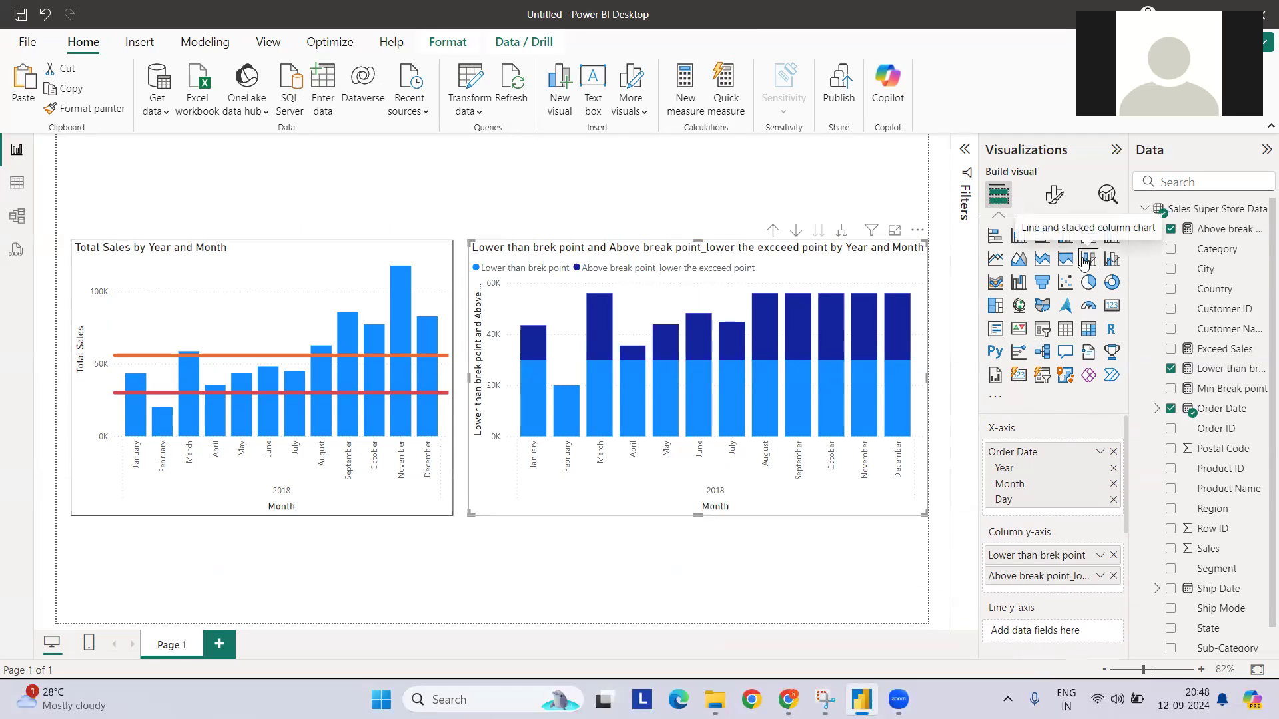
scroll(1047, 543, "down", 4)
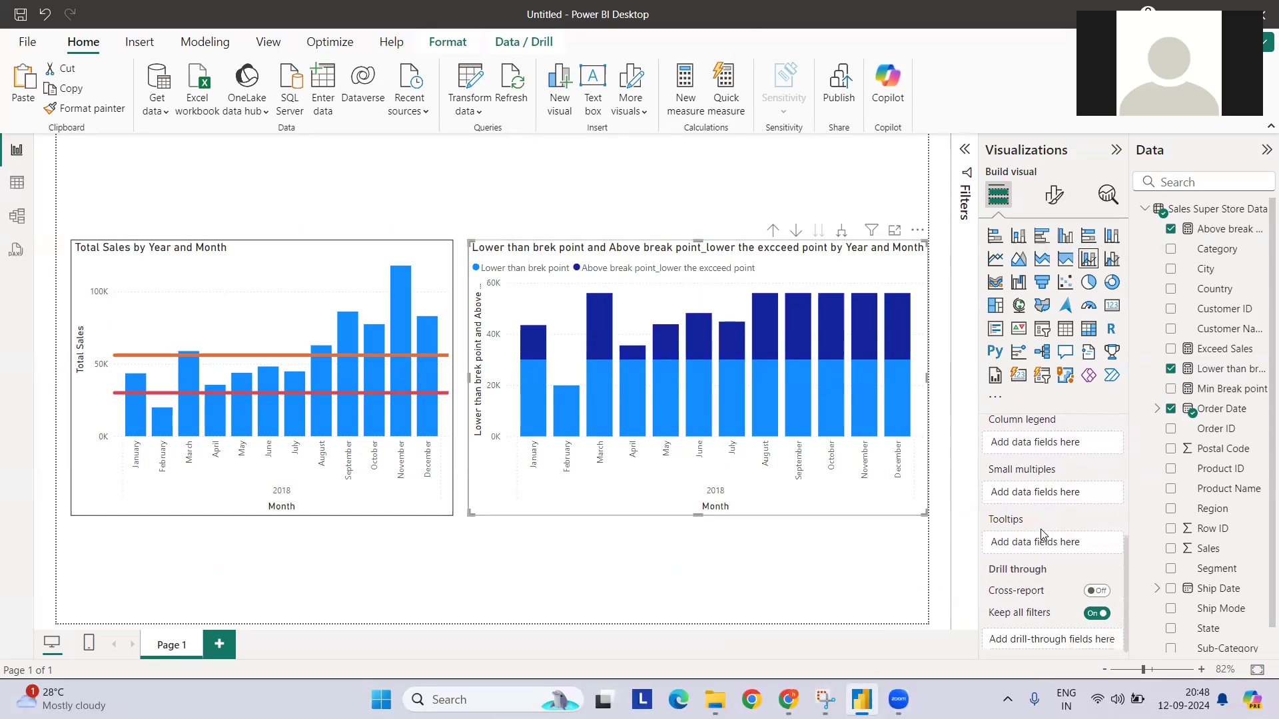
scroll(1043, 533, "up", 2)
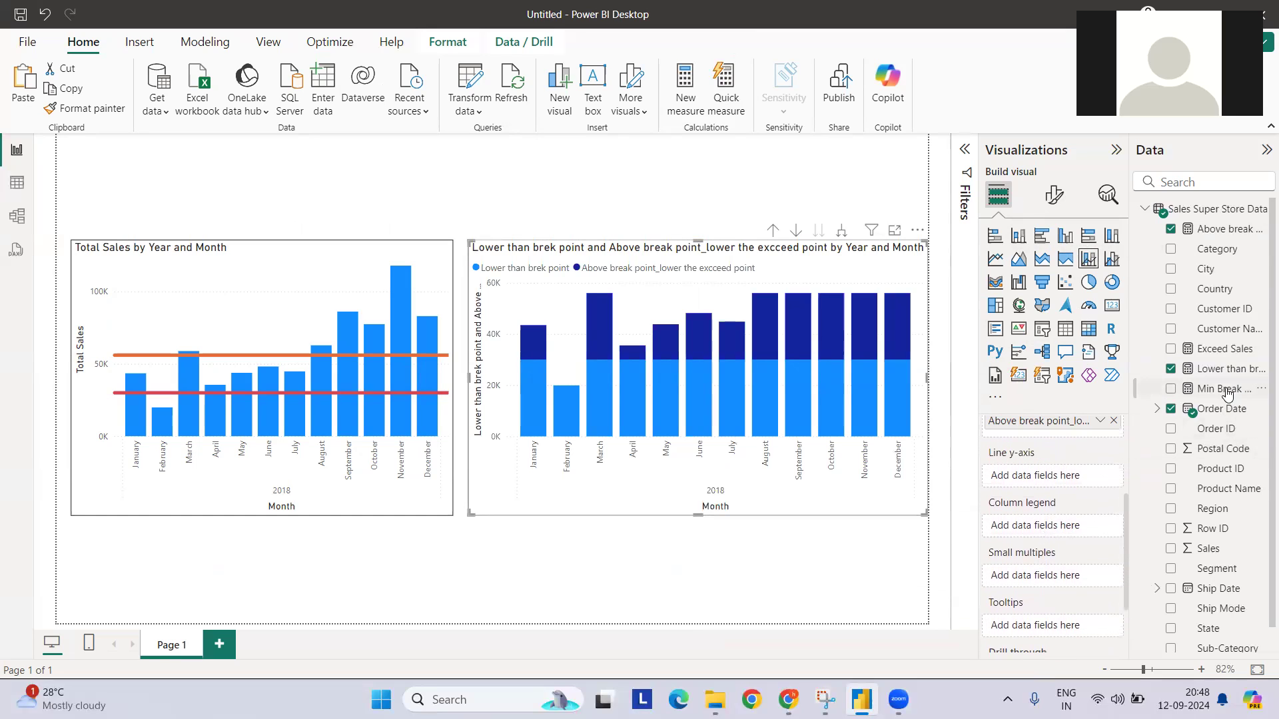
- Add Exceed Sales and Min Break point as lines, and stretch both charts taller to equal height
left_click_drag(1224, 348, 1074, 476)
left_click_drag(1219, 388, 1049, 496)
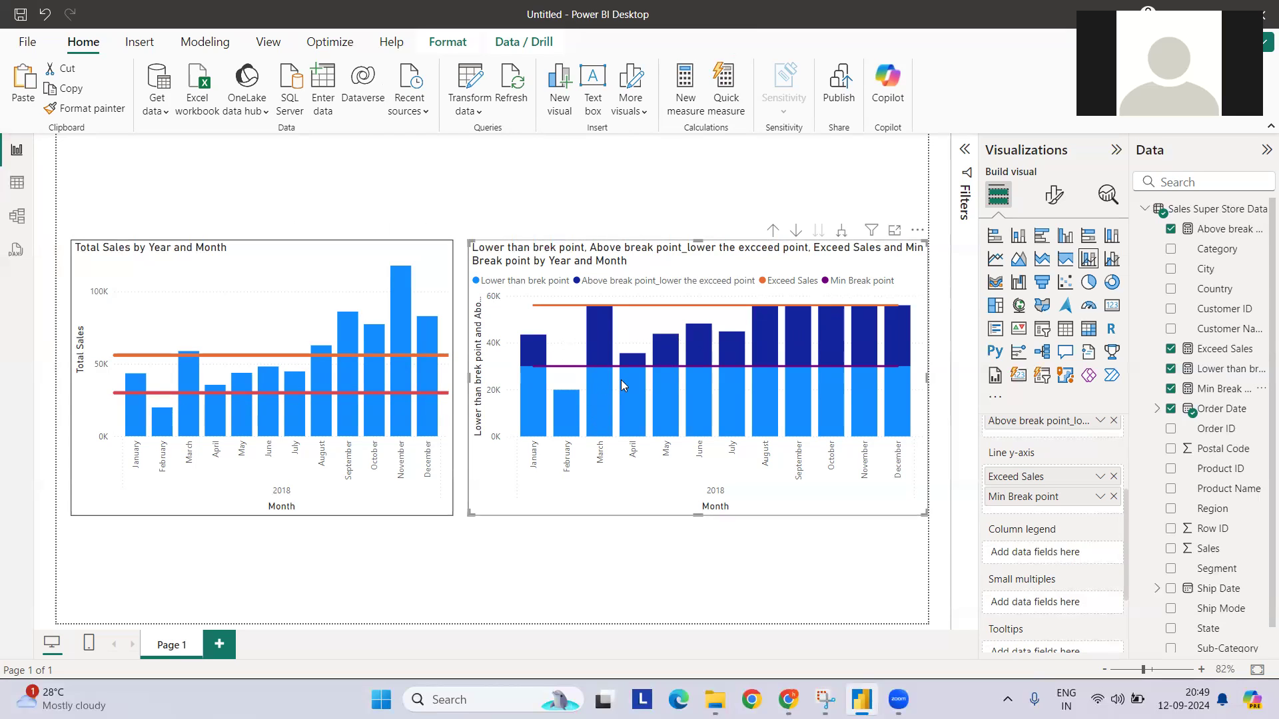
left_click_drag(698, 515, 698, 613)
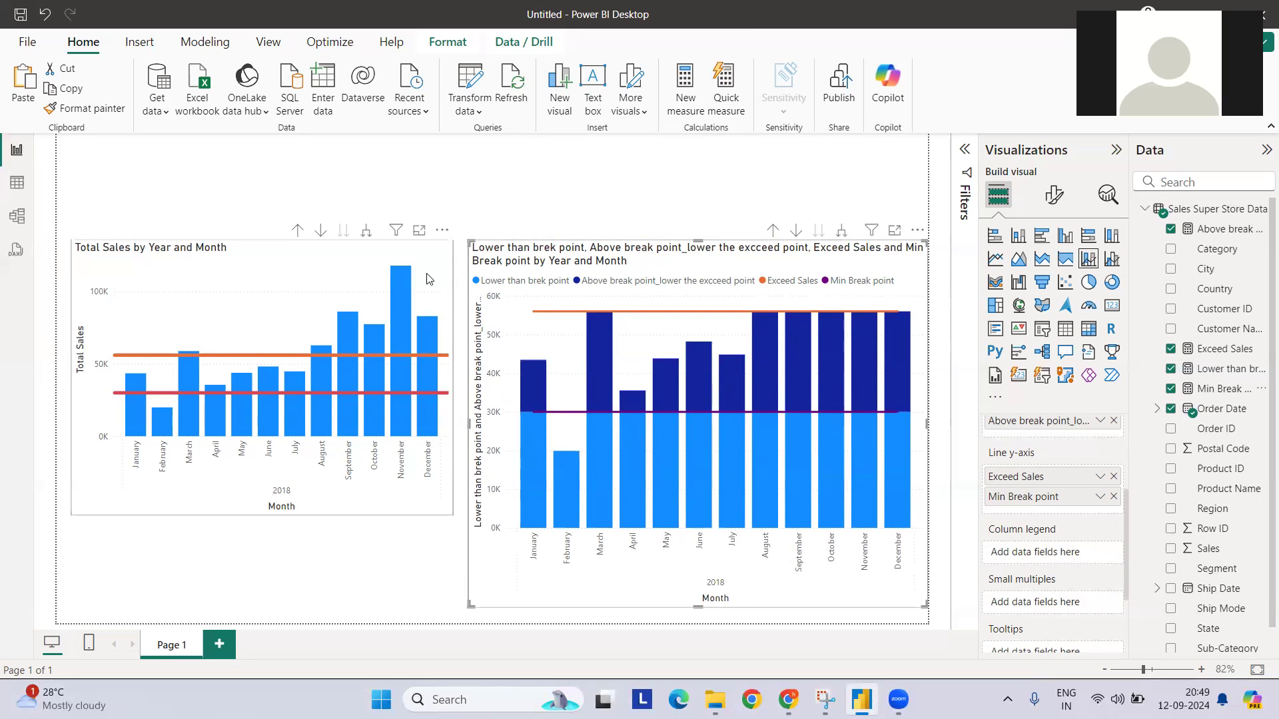
left_click(279, 512)
left_click_drag(263, 514, 266, 608)
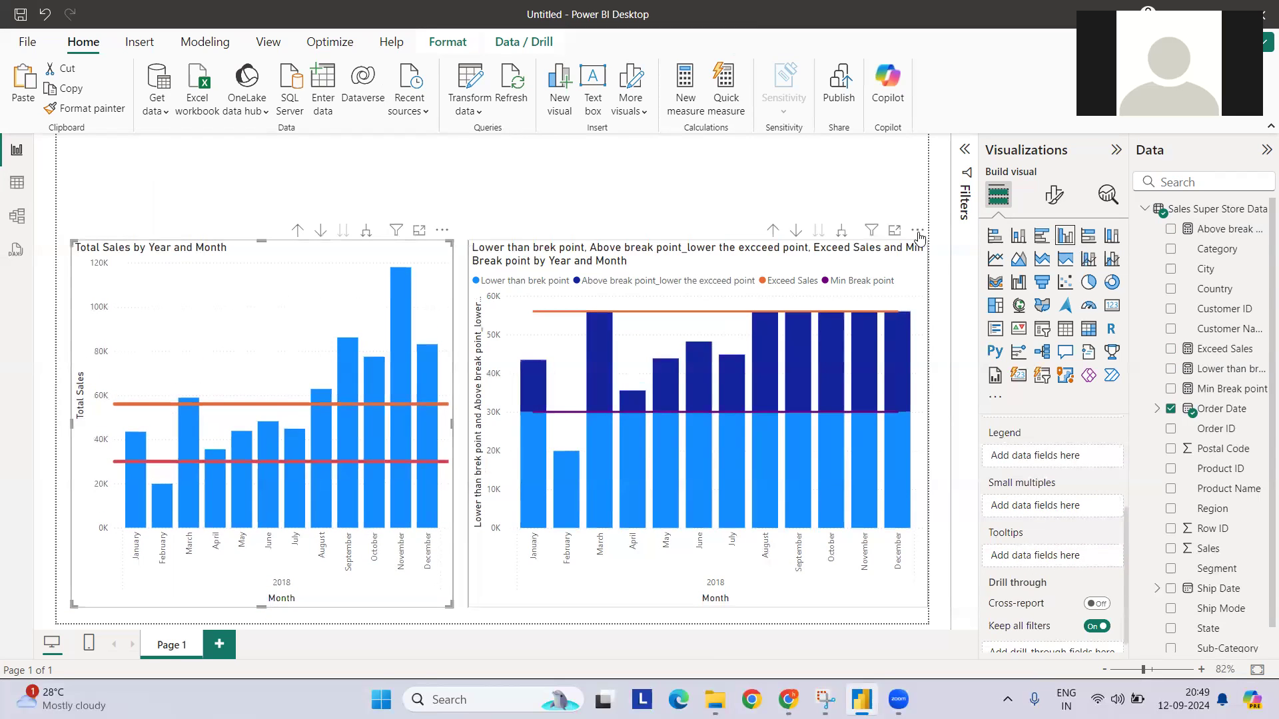
left_click(1209, 211)
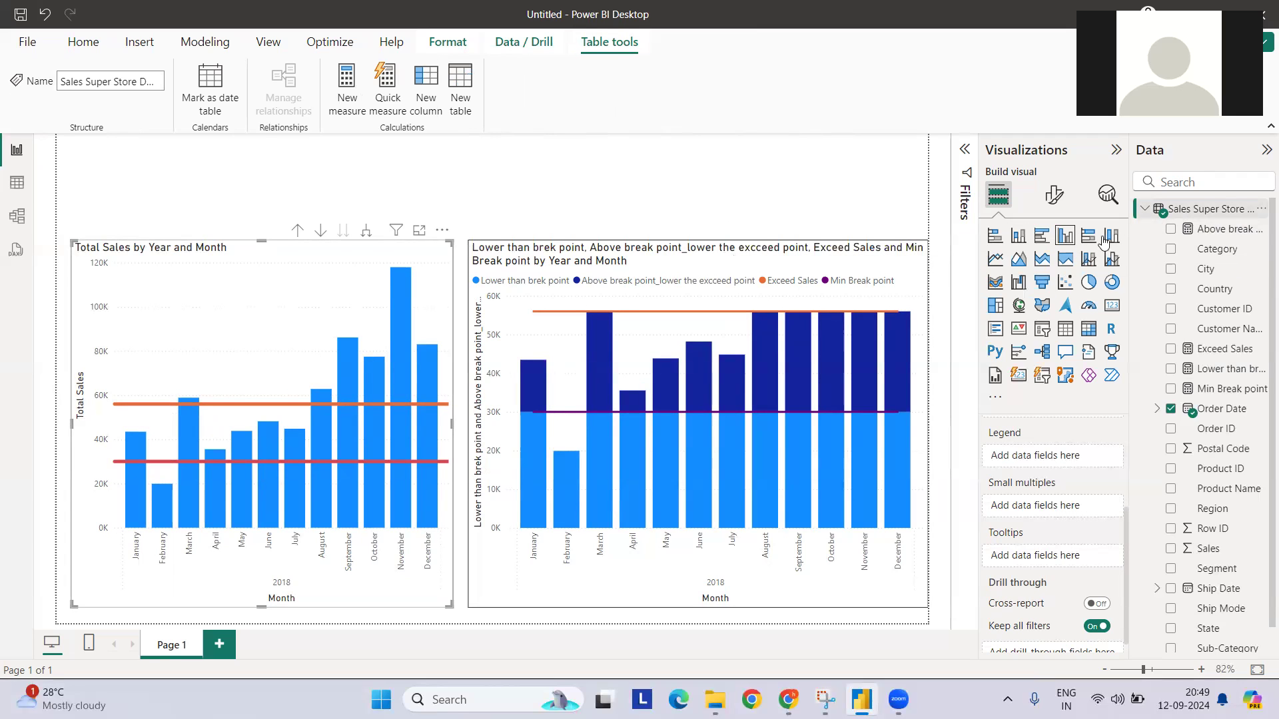
- Create a new measure named Exceed target months
left_click(342, 97)
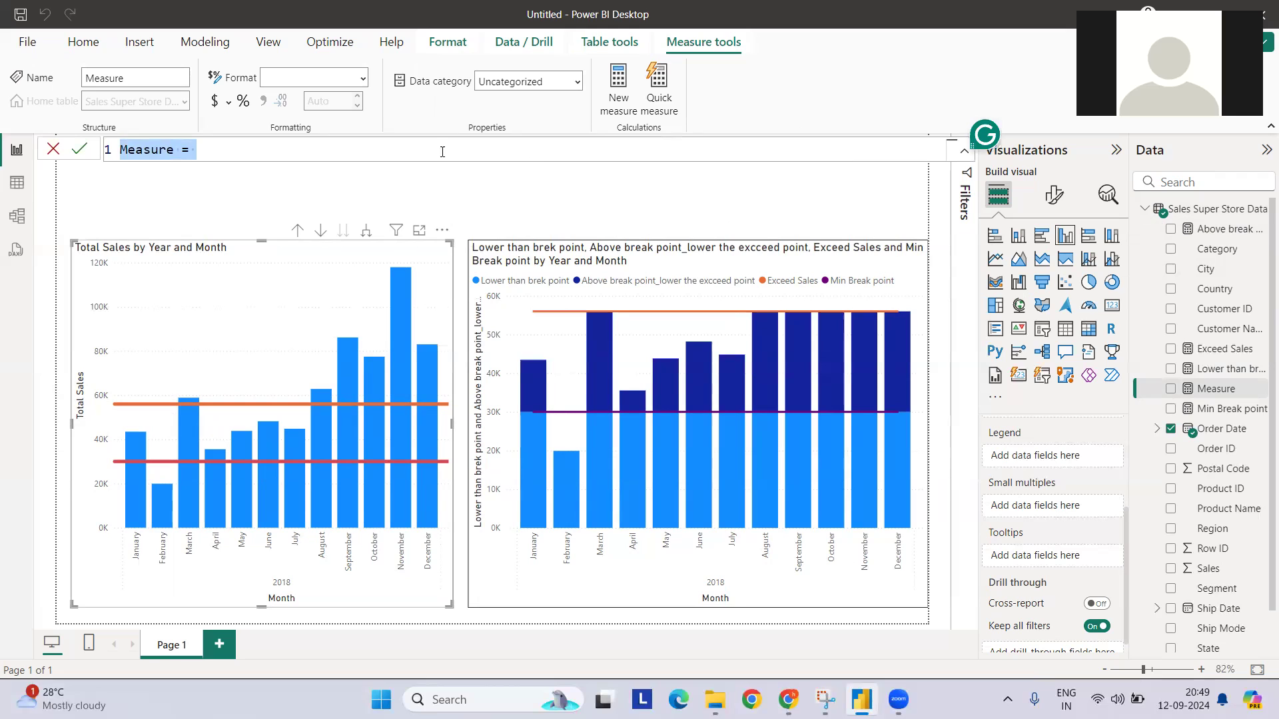
left_click(203, 148)
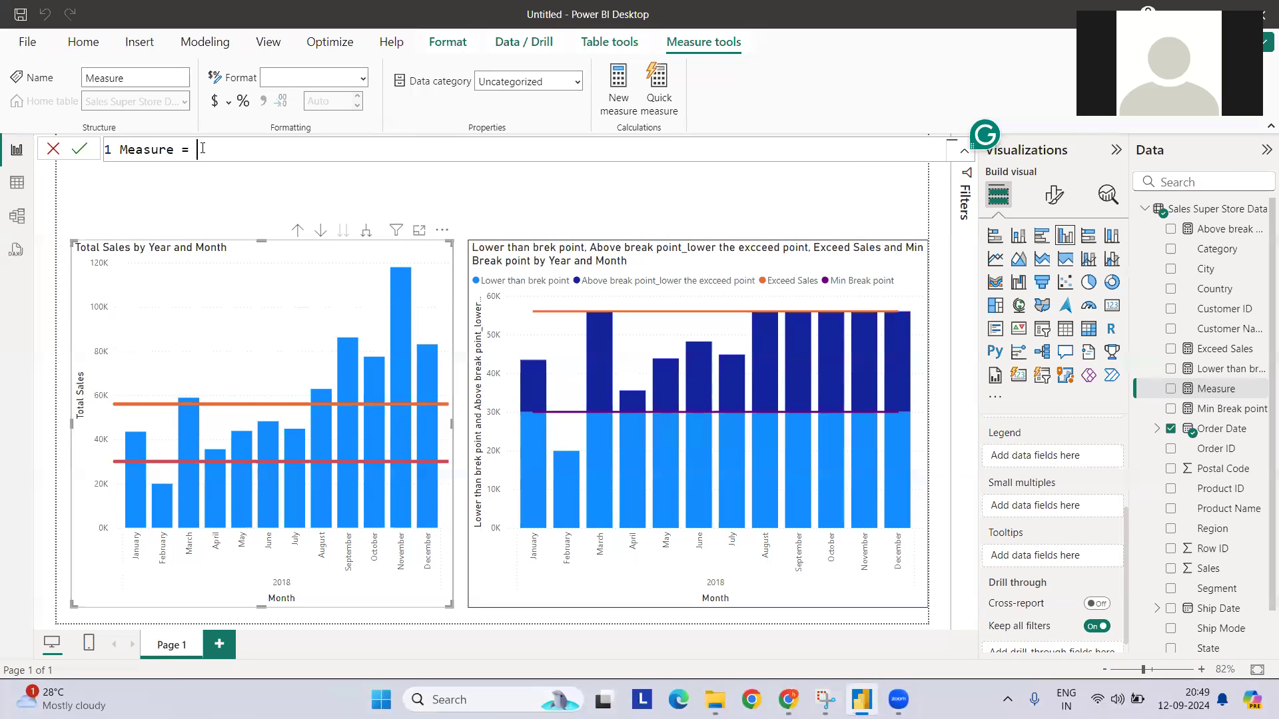
key("ctrl+shift+Left")
type("Exceed t")
type("arget mo")
type("nths")
key("End")
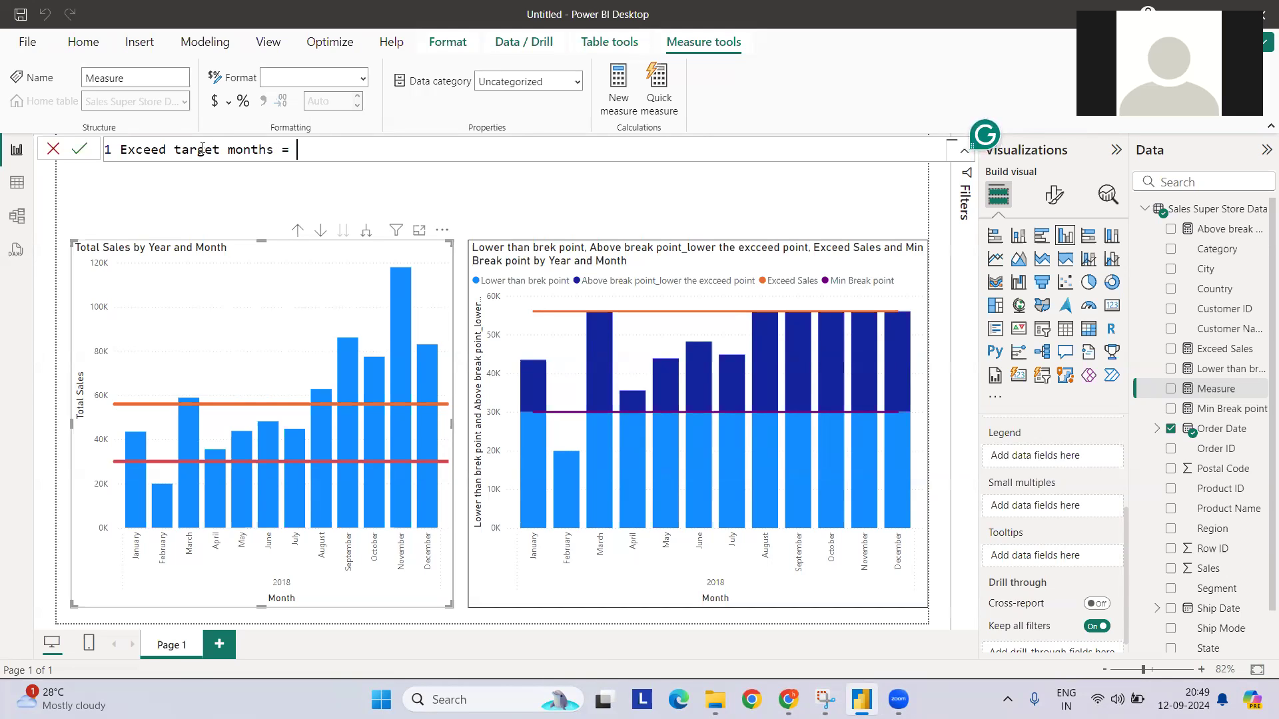
- Enter the formula IF([Total Sales] > [Exceed Sales], [Total Sales] - [Exceed Sales], BLANK())
type("i")
key("Tab")
type("tot")
key("Tab")
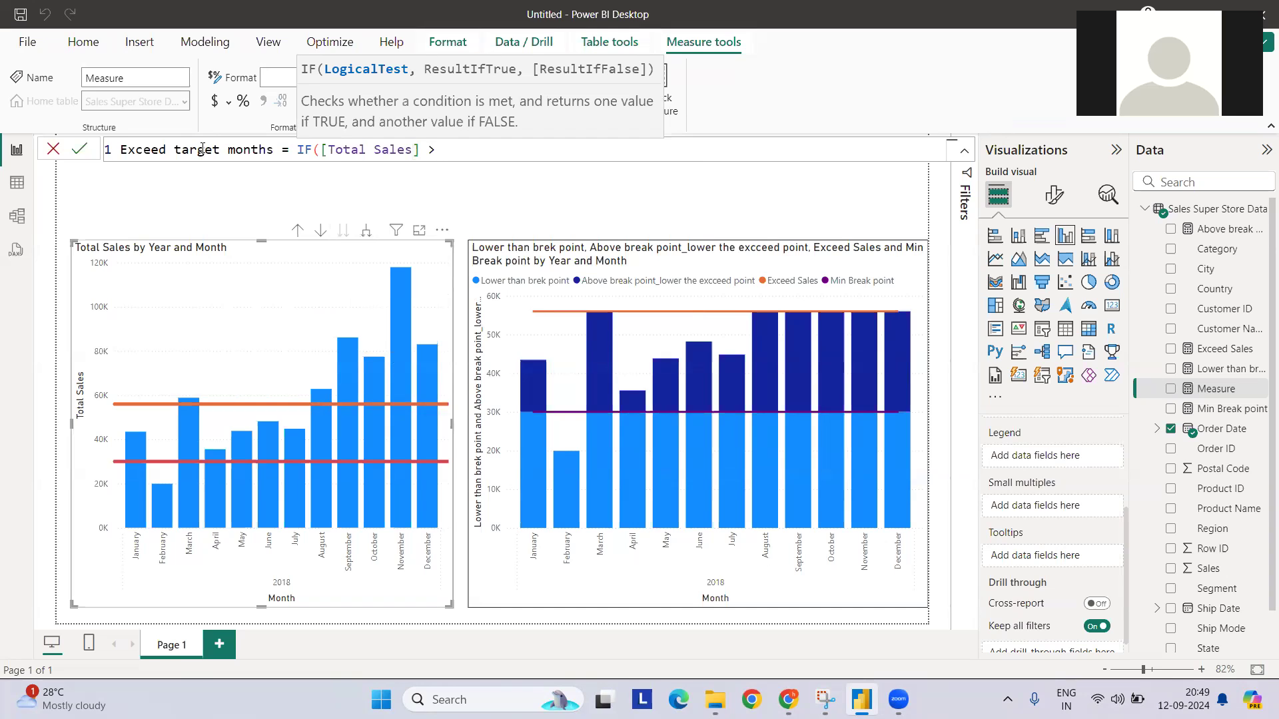
type("> exce")
key("Tab")
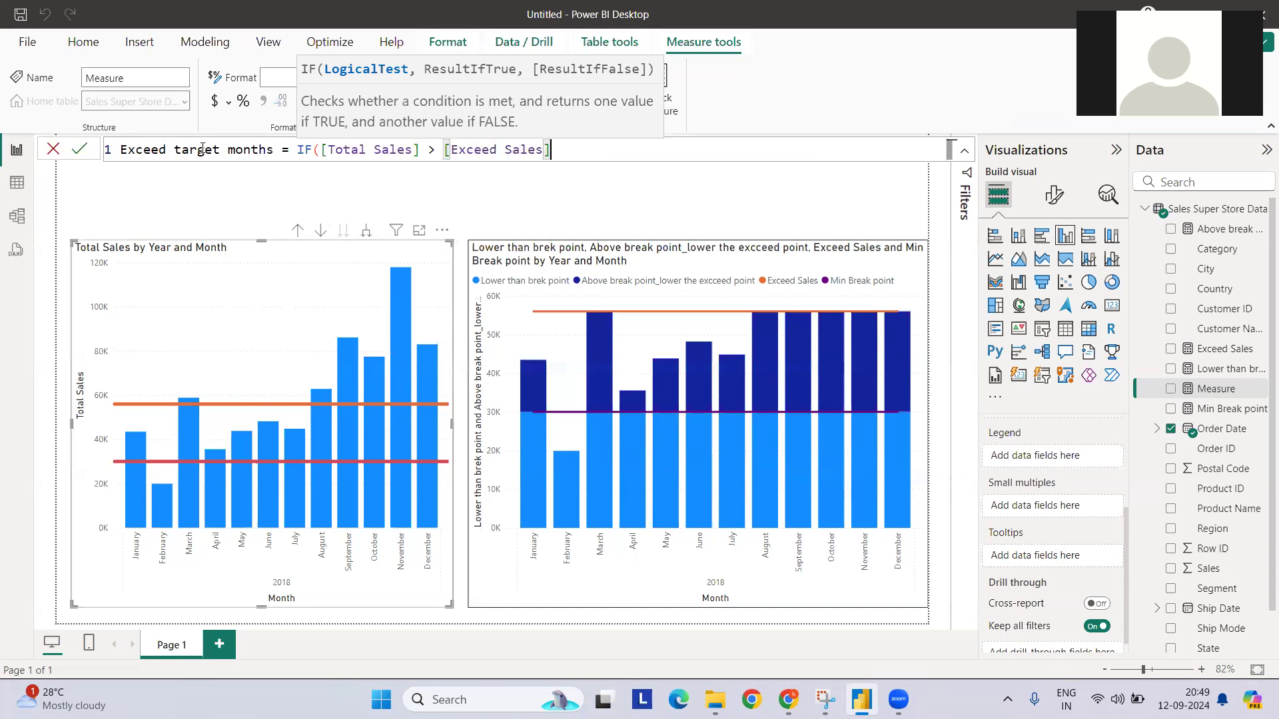
type(", ")
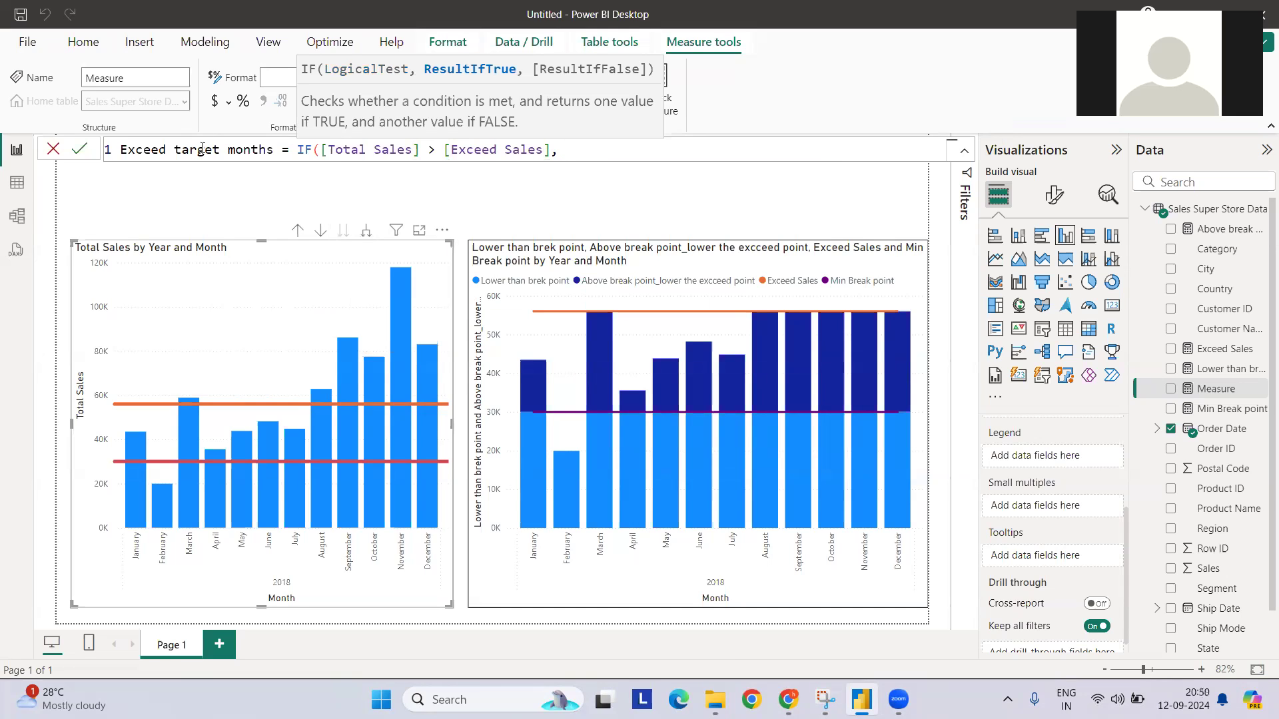
type("tot")
key("Tab")
type("- exc")
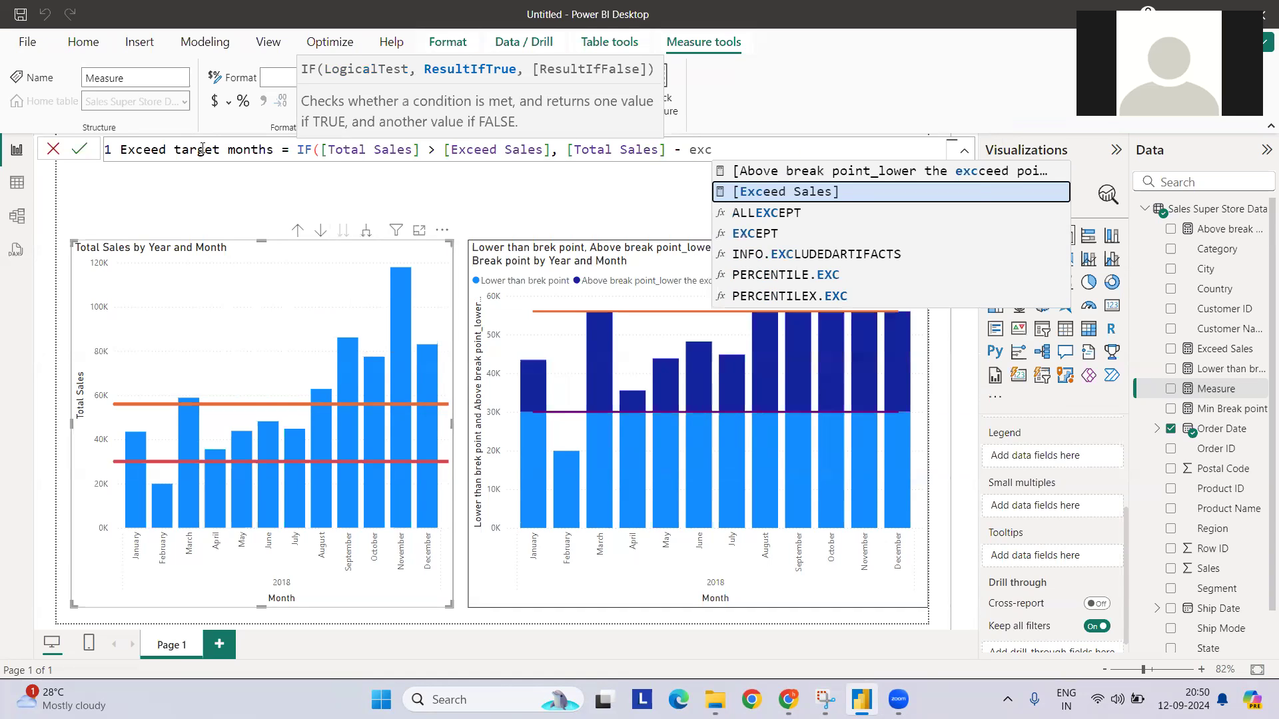
key("Tab")
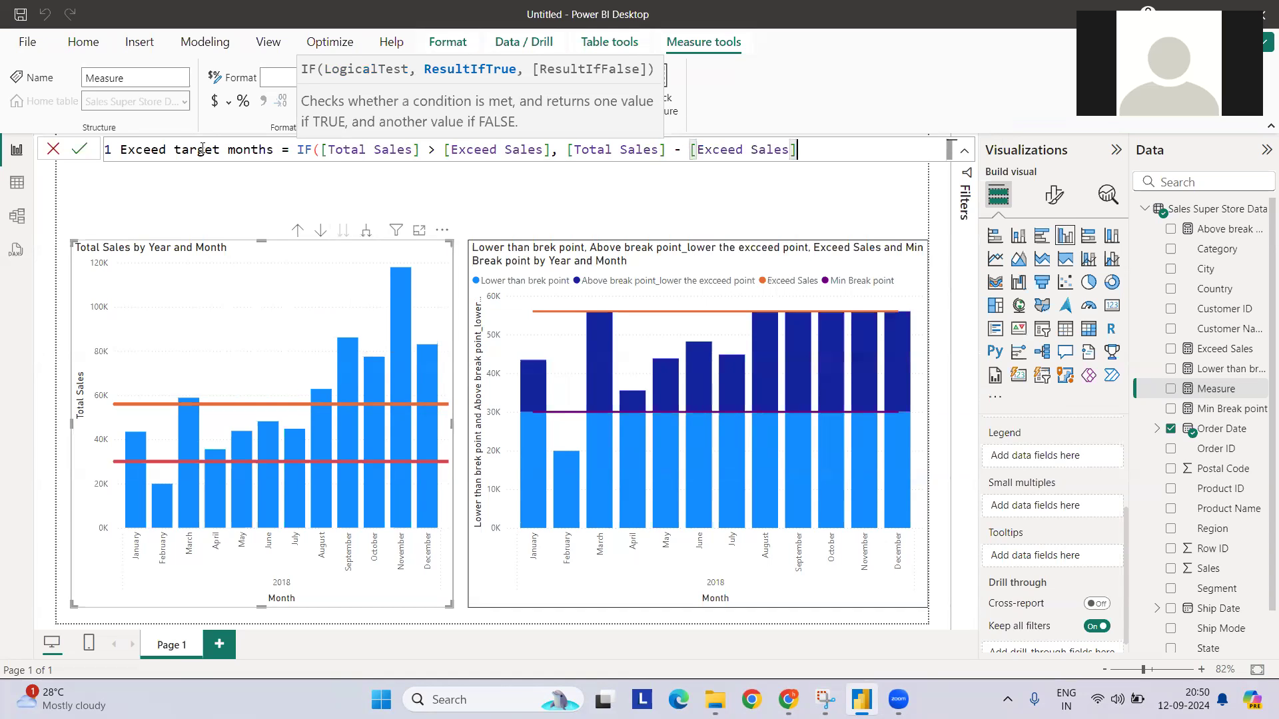
type(",bl")
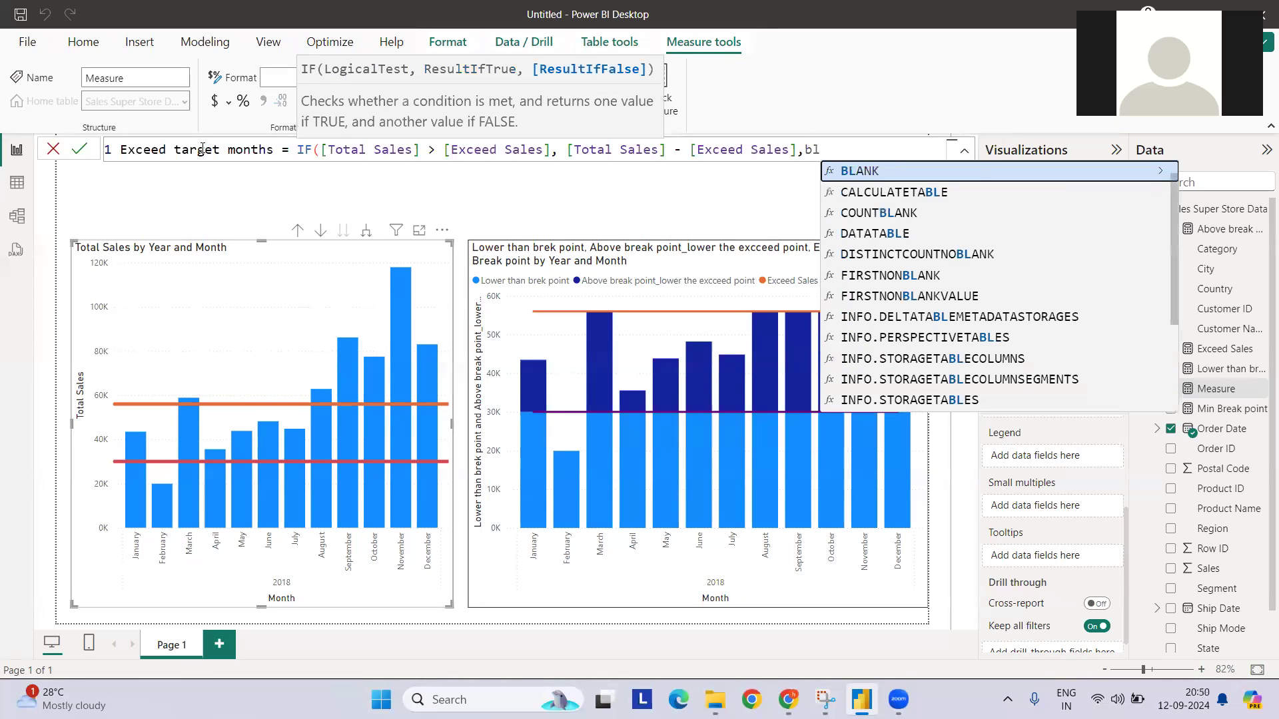
key("Tab")
type(")")
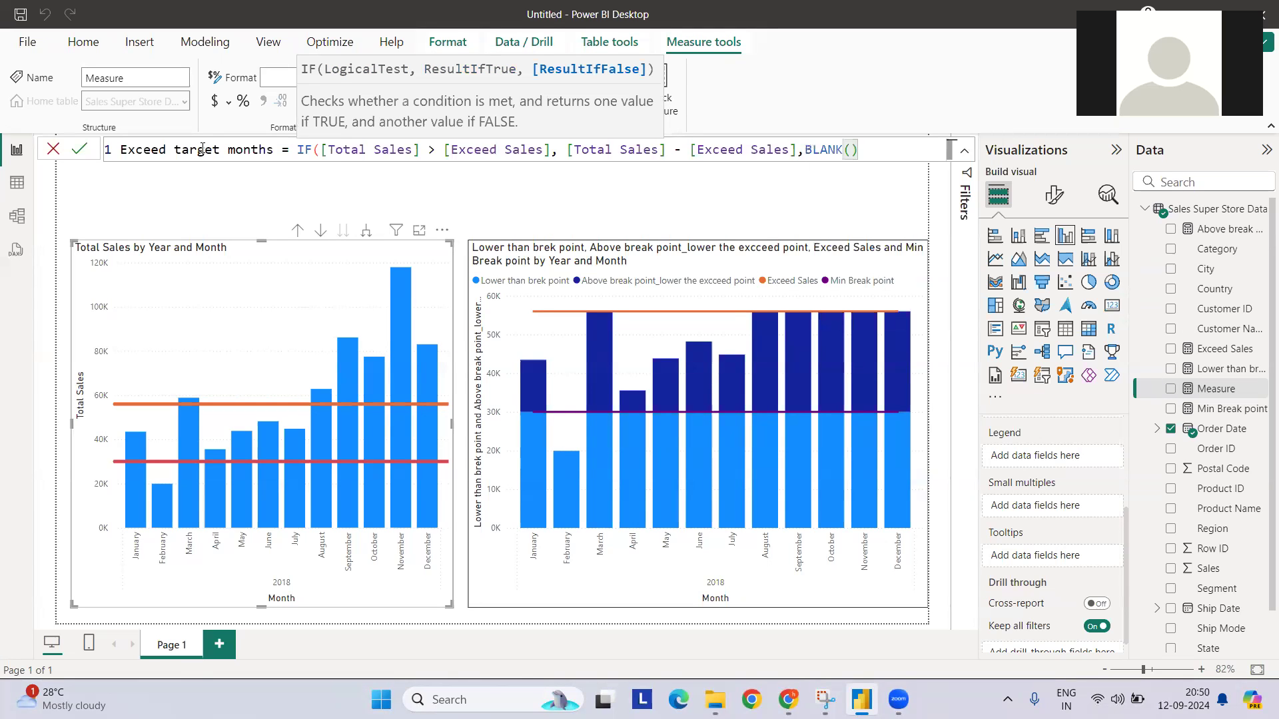
type(")")
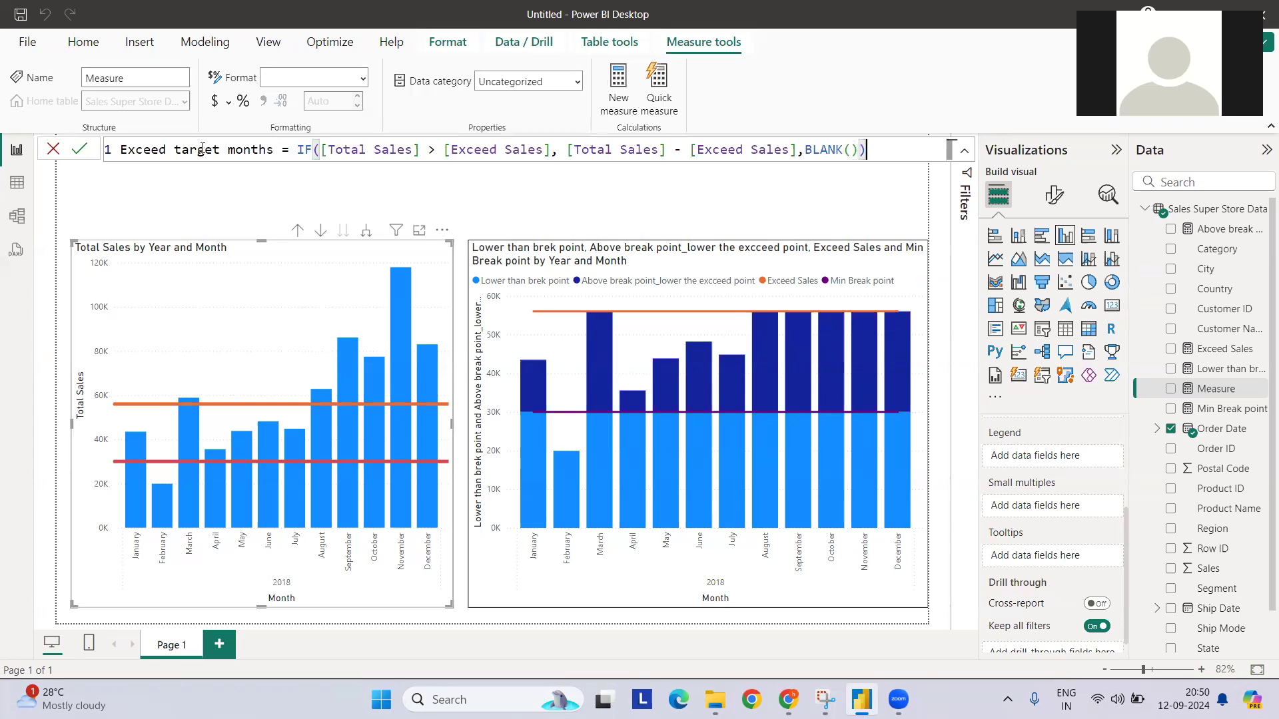
- Review the condition, result and BLANK() fallback in the formula, then commit the measure
scroll(202, 149, "up", 1, "ctrl")
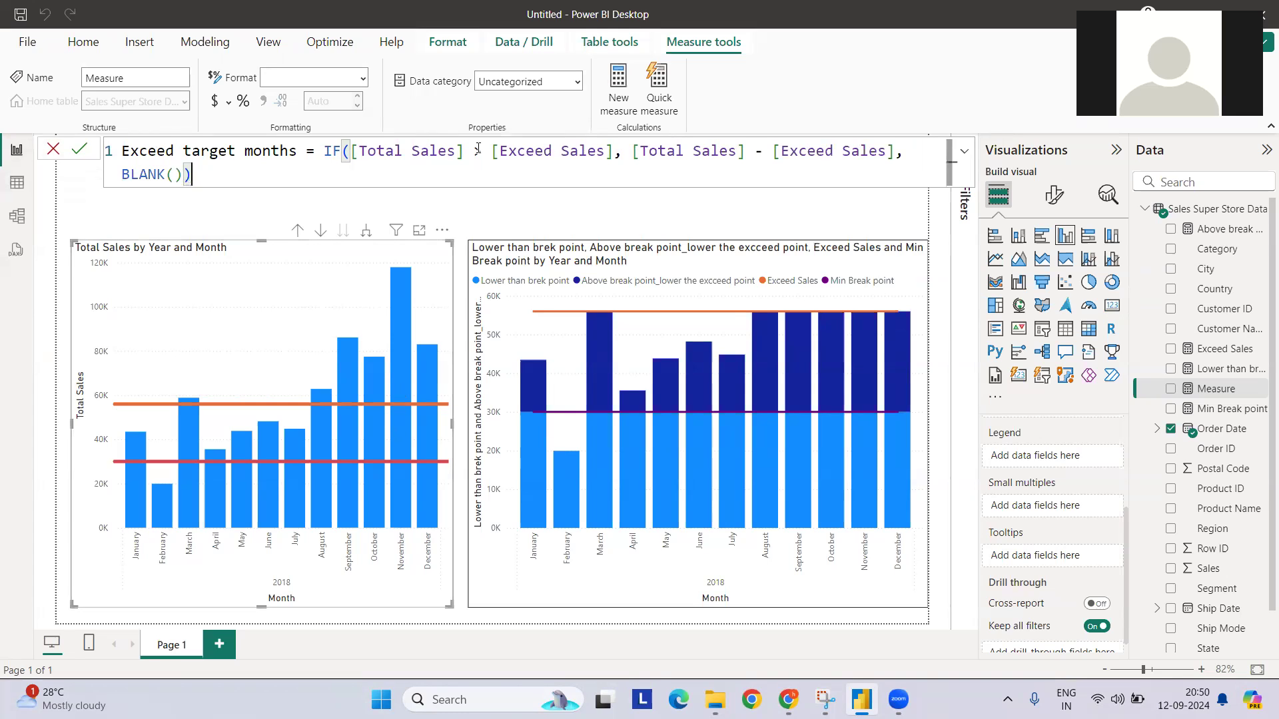
left_click_drag(497, 153, 613, 157)
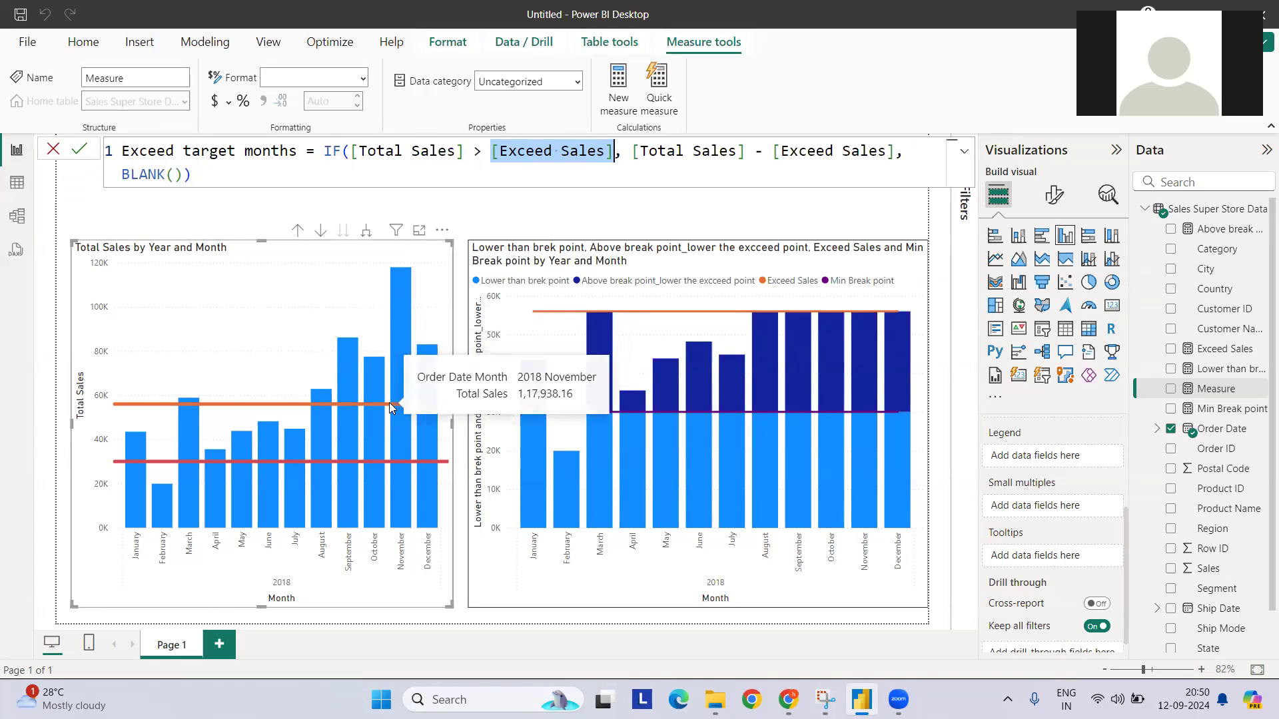
left_click_drag(631, 151, 904, 153)
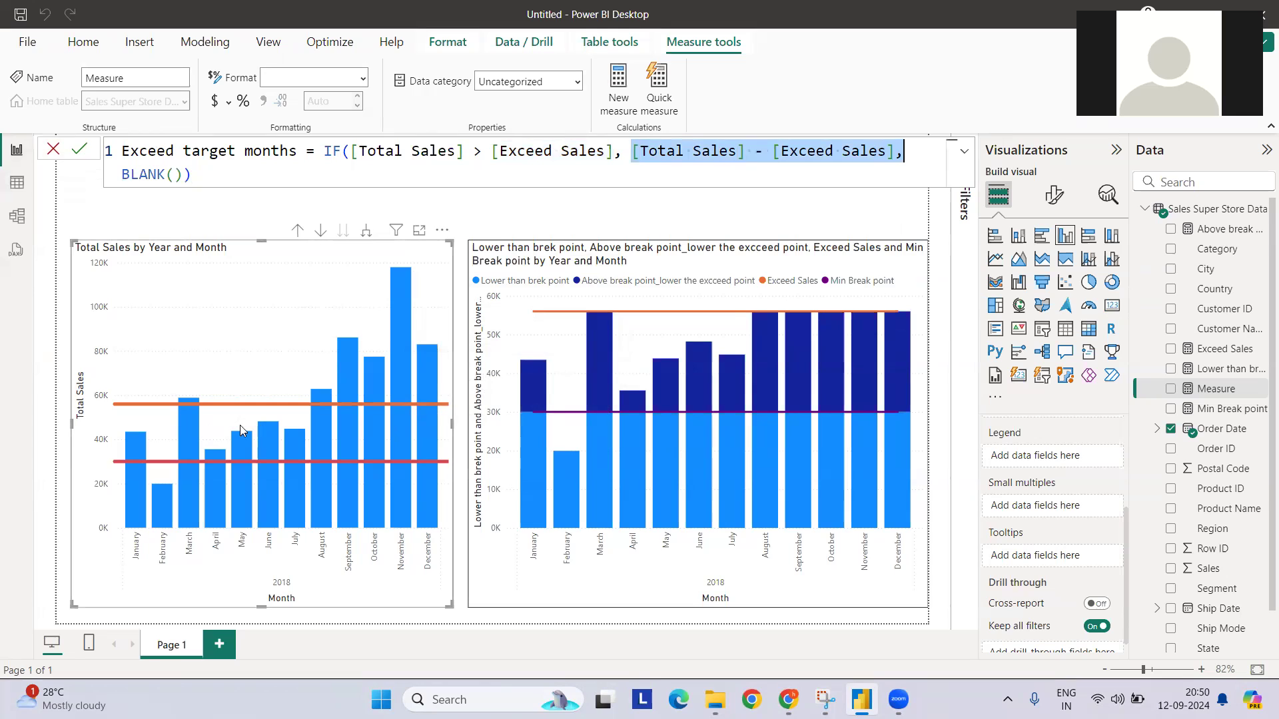
left_click_drag(123, 175, 193, 174)
left_click(201, 175)
key("Return")
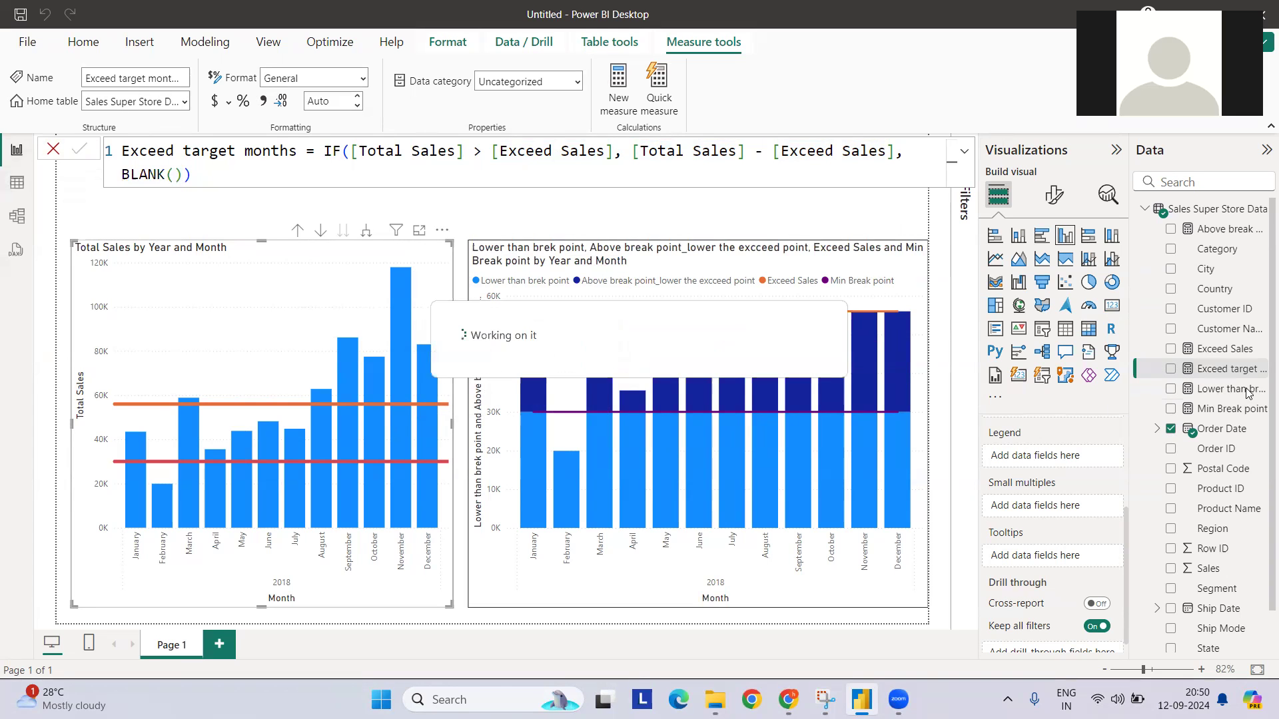
- Add Exceed target months to the combo chart's columns as a third stacked segment
scroll(1059, 493, "up", 3)
left_click(788, 325)
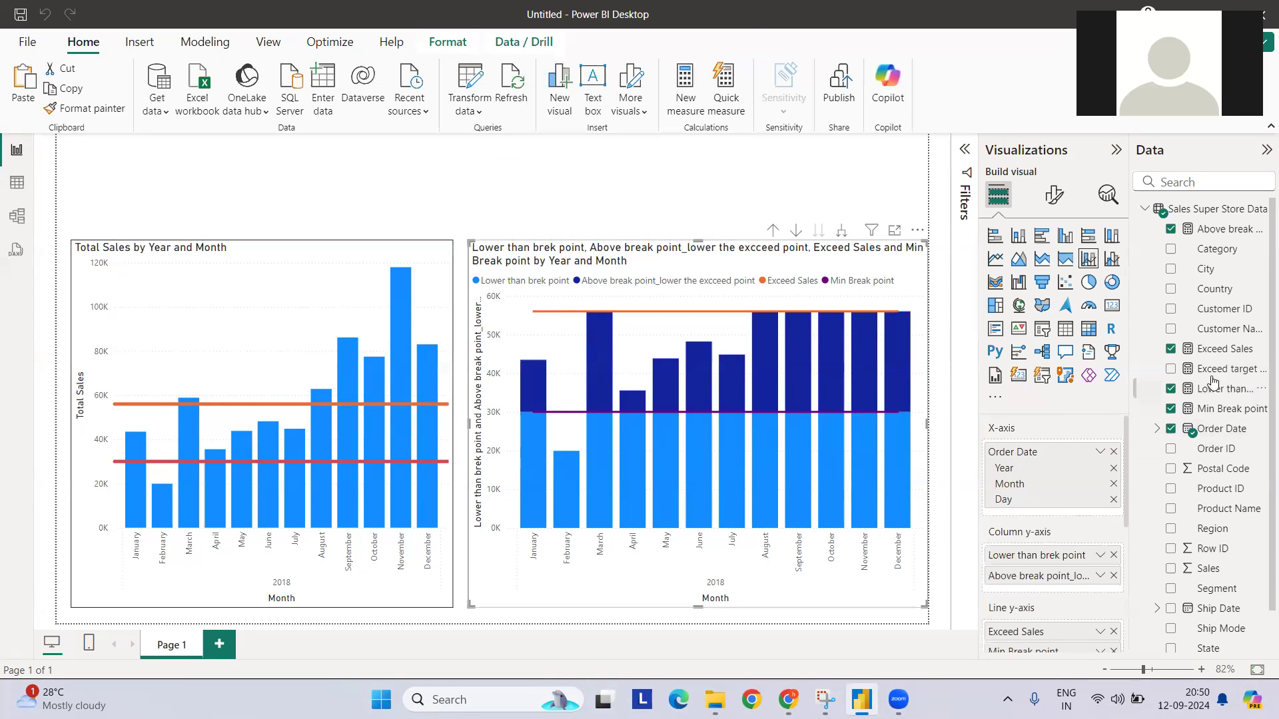
left_click_drag(1231, 369, 1033, 588)
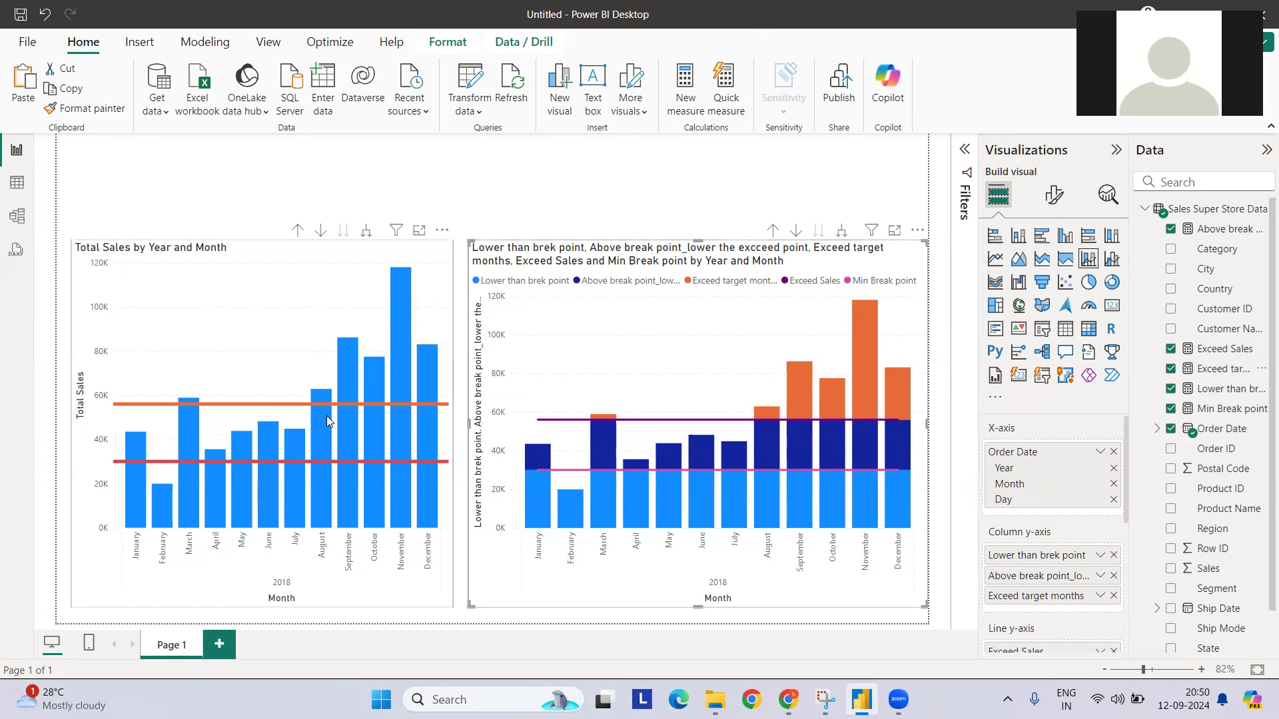
mouse_move(330, 421)
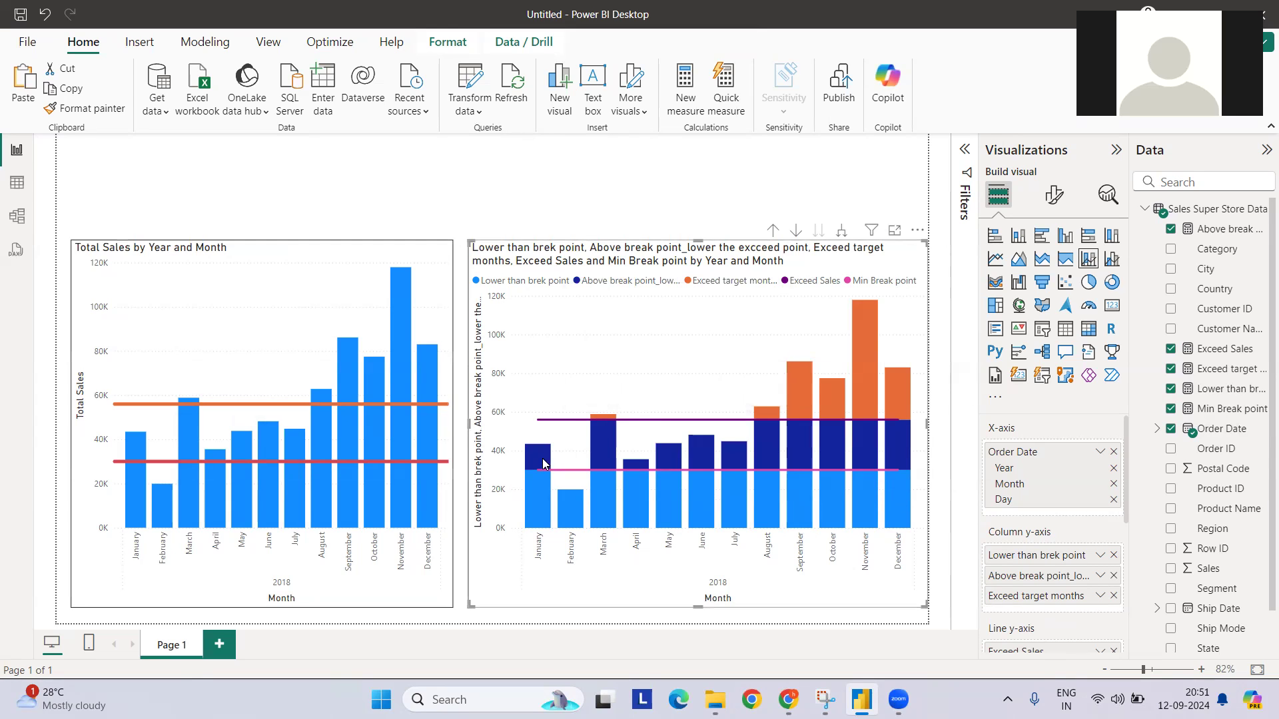
- Delete the Total Sales by Year and Month chart and stretch the combo chart across the page
left_click(416, 267)
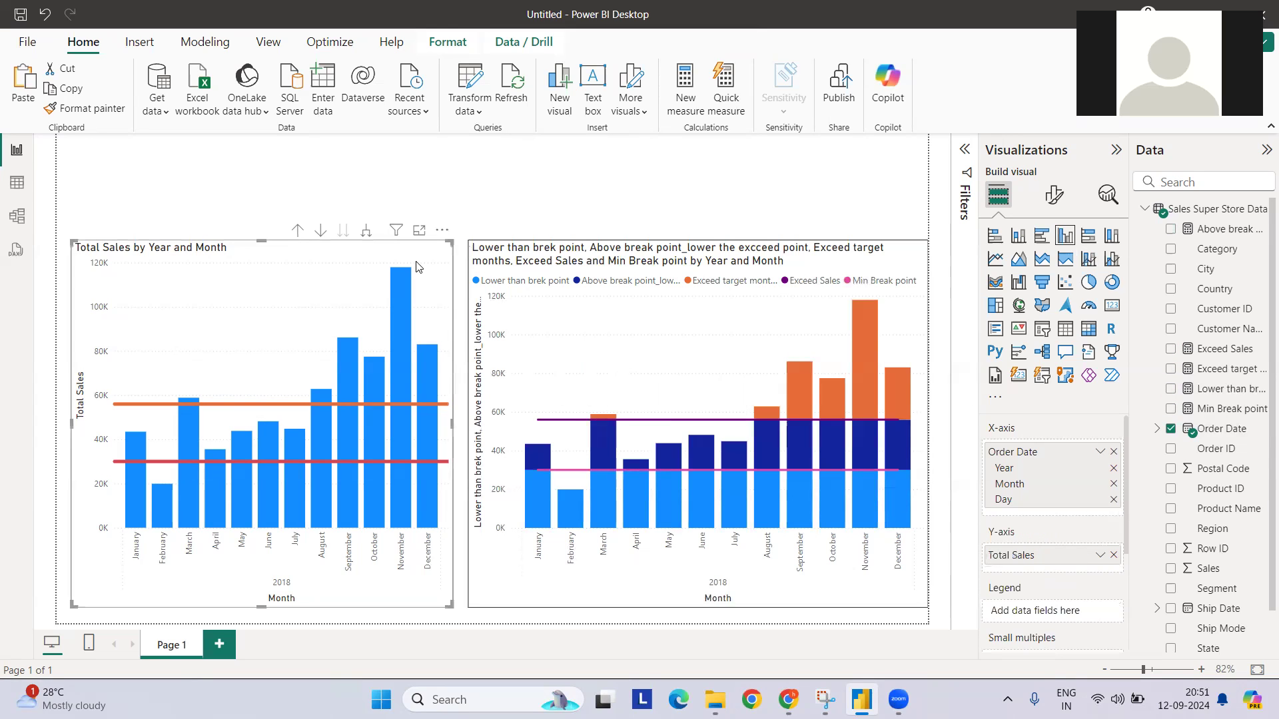
key("Delete")
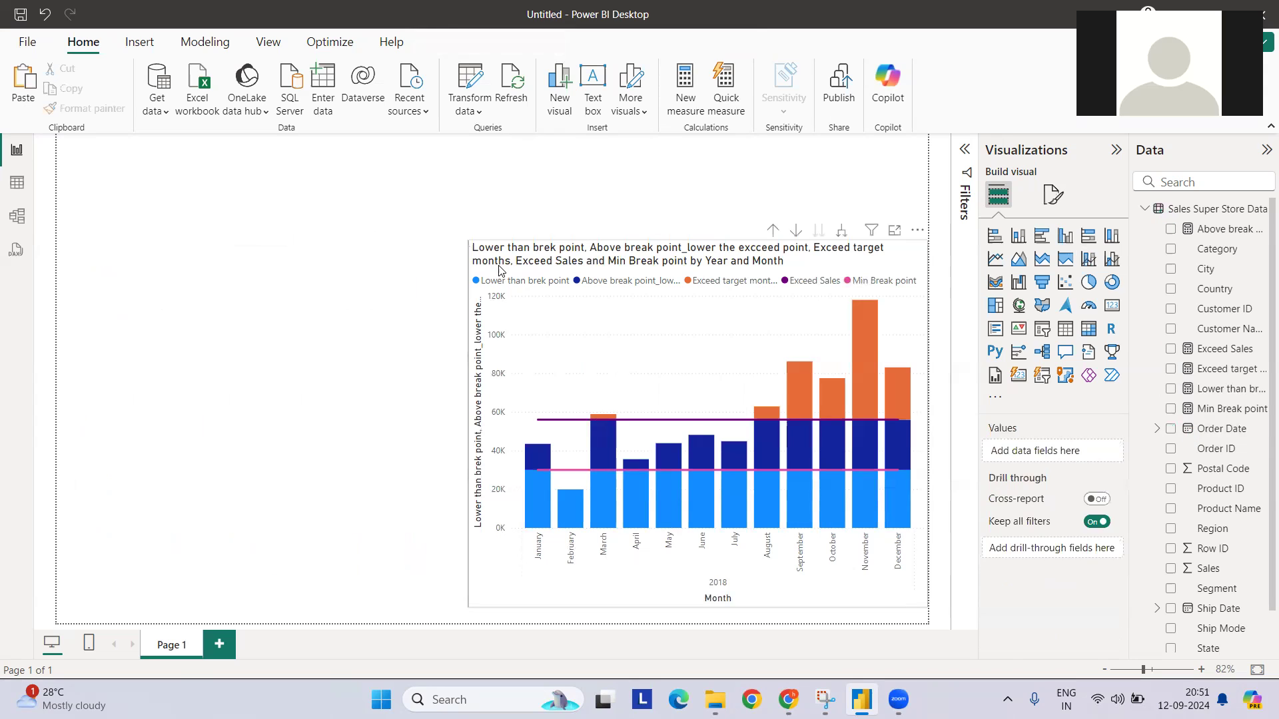
left_click(472, 264)
left_click(463, 242)
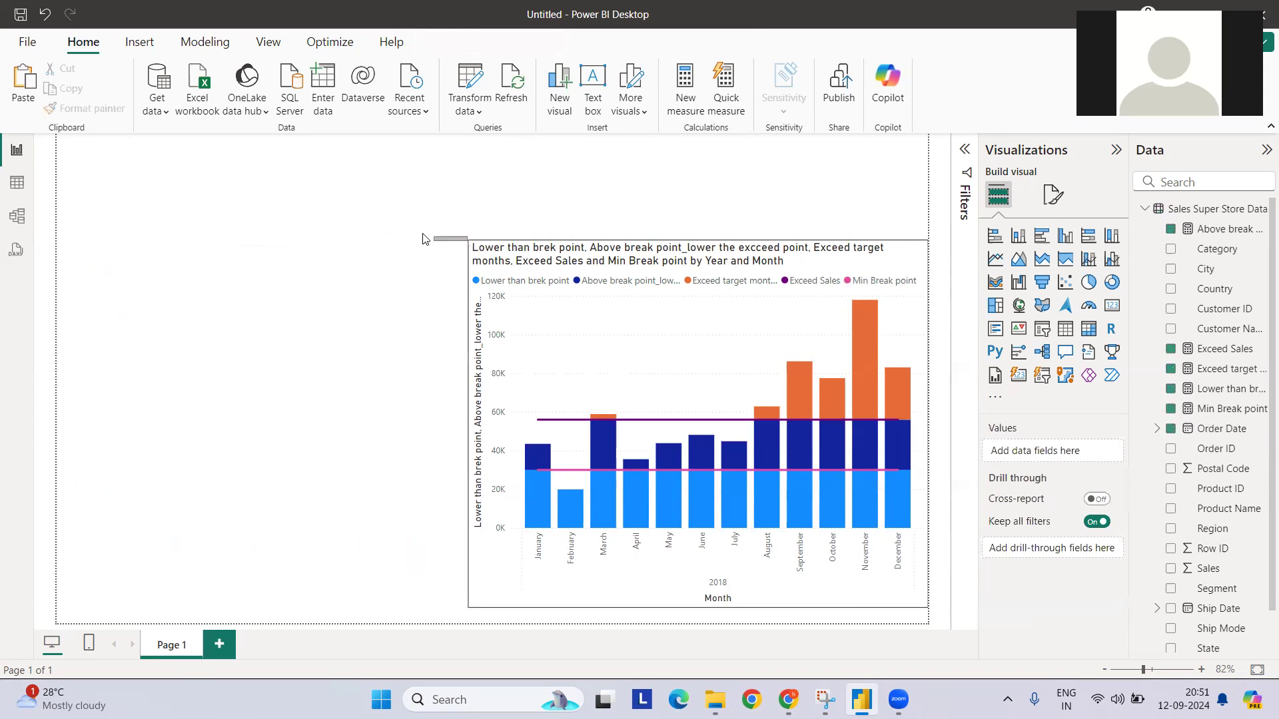
left_click(520, 331)
left_click_drag(469, 241, 98, 171)
left_click_drag(757, 180, 737, 179)
- Colour the Lower than brek point columns medium grey
left_click(1062, 196)
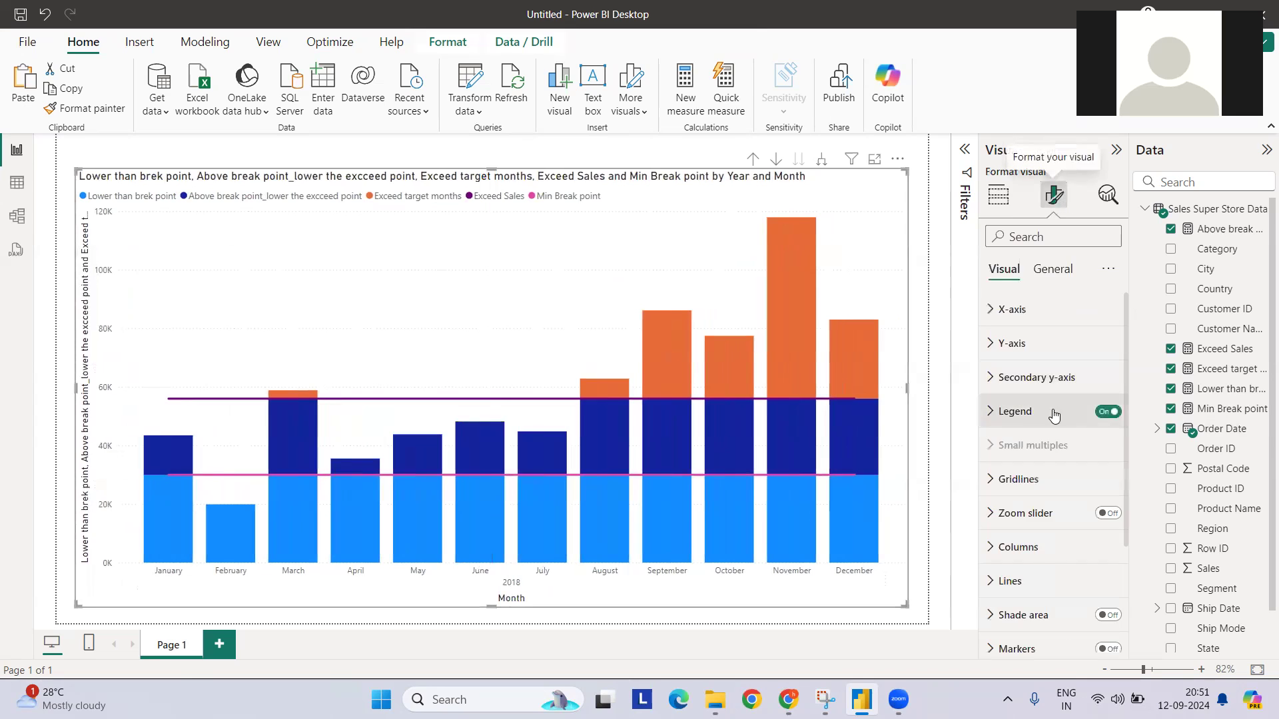
scroll(1024, 541, "down", 3)
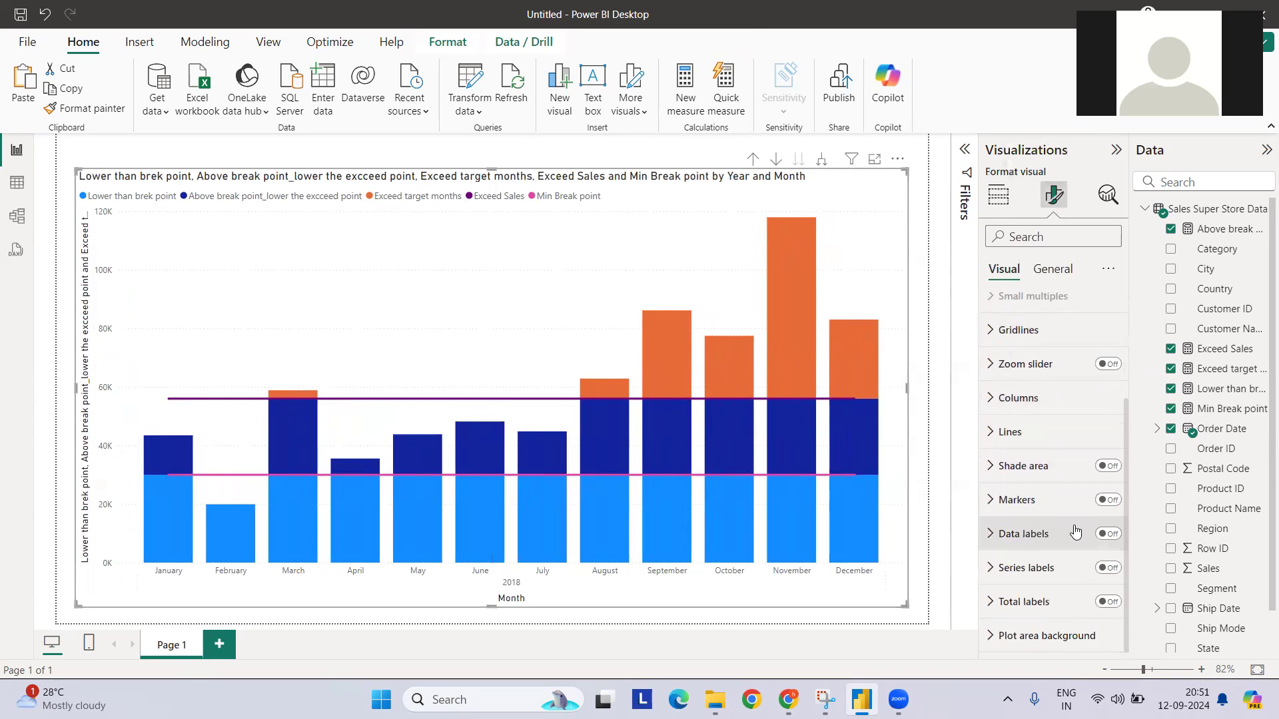
left_click(1018, 398)
left_click(1034, 493)
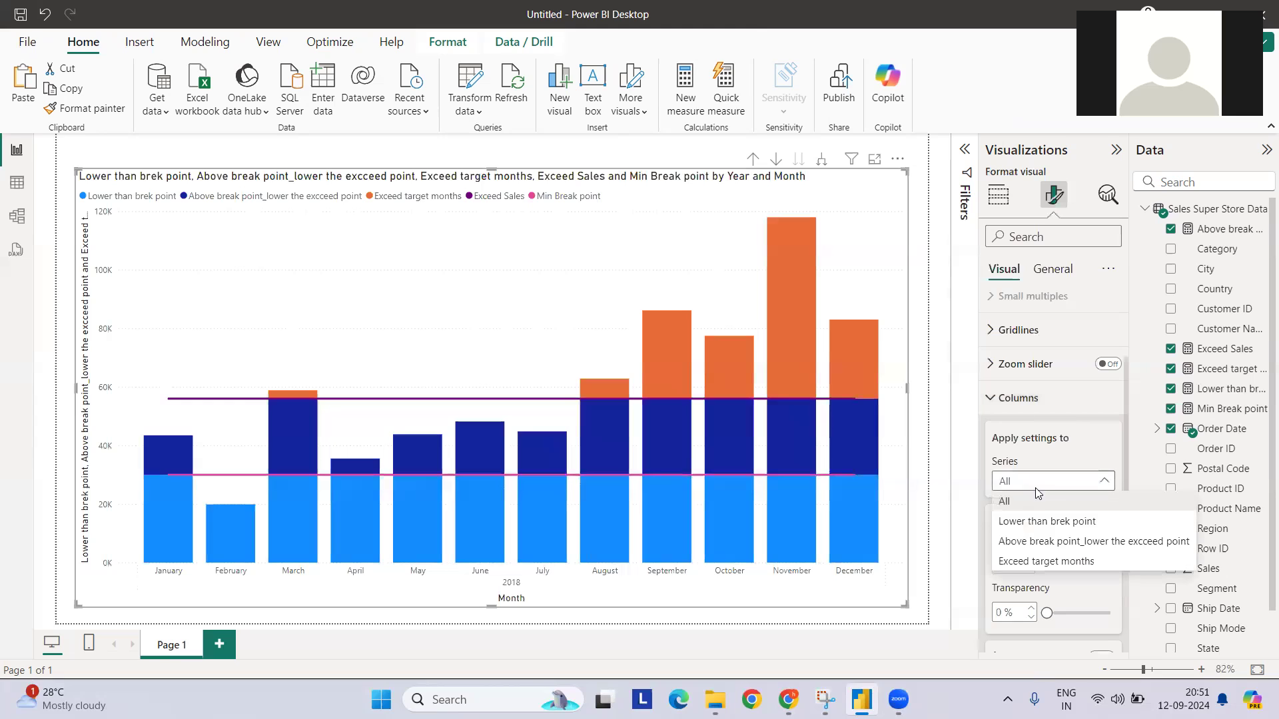
left_click(1049, 523)
left_click(1025, 565)
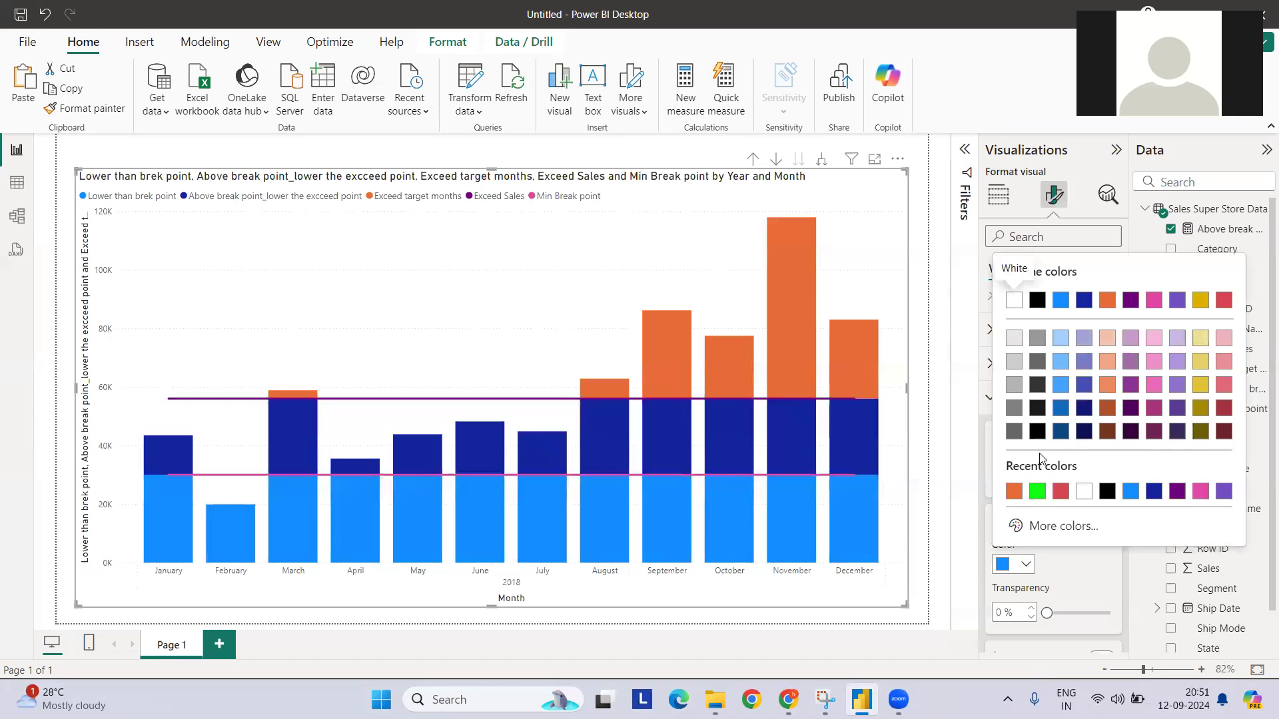
left_click(1013, 342)
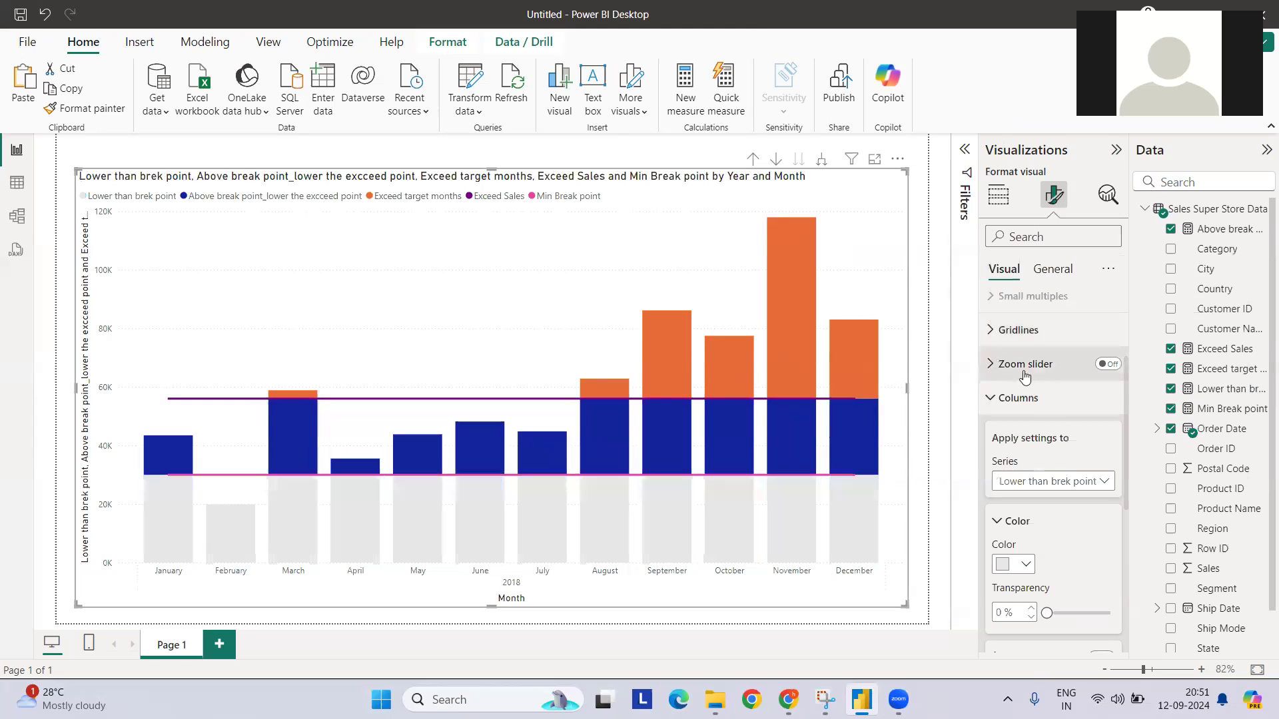
left_click(1019, 563)
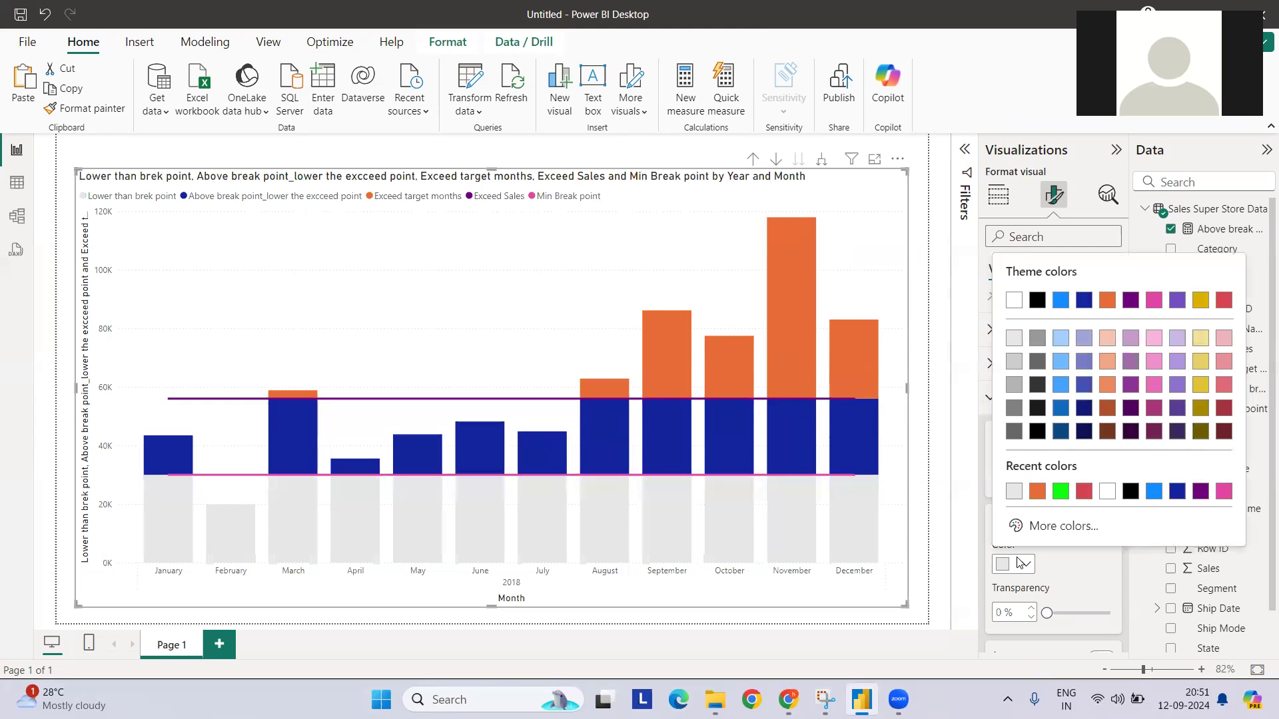
left_click(1013, 385)
- Colour the Above break point_lower the exceed point columns a custom medium green
left_click(1057, 481)
left_click(1039, 542)
left_click(1018, 566)
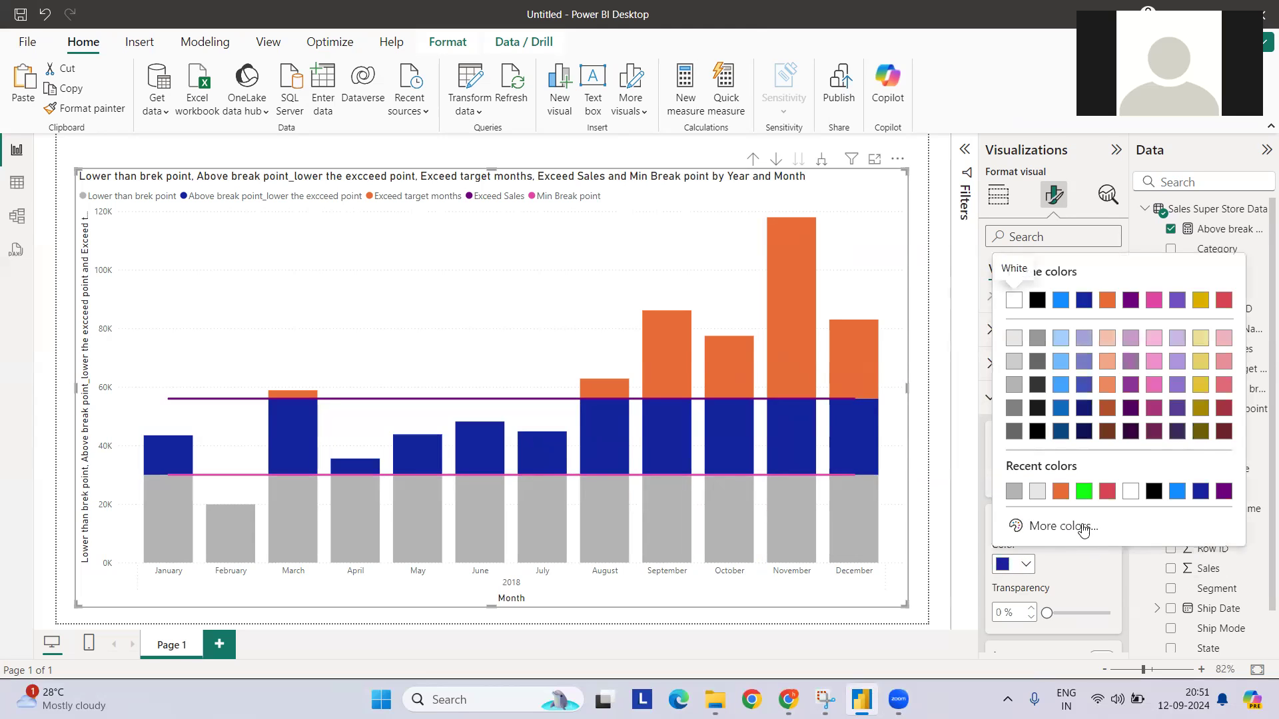
left_click(1073, 526)
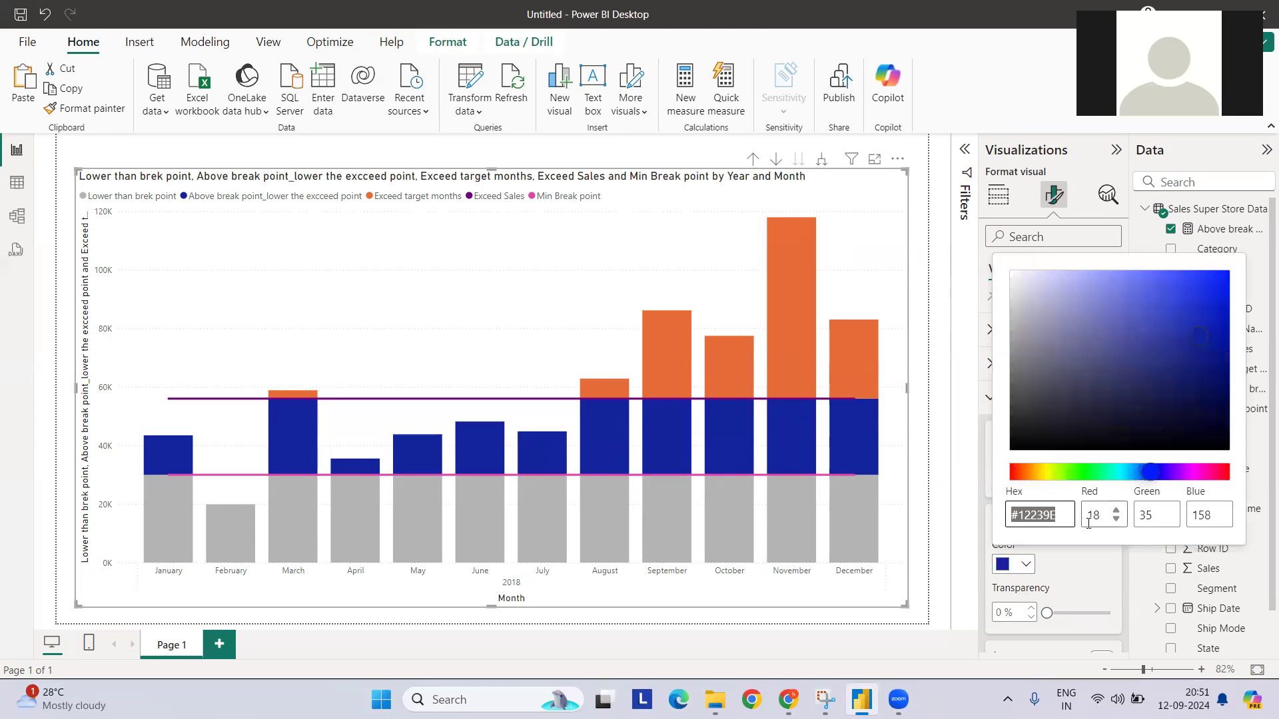
left_click(1086, 472)
left_click(1069, 290)
left_click(1117, 324)
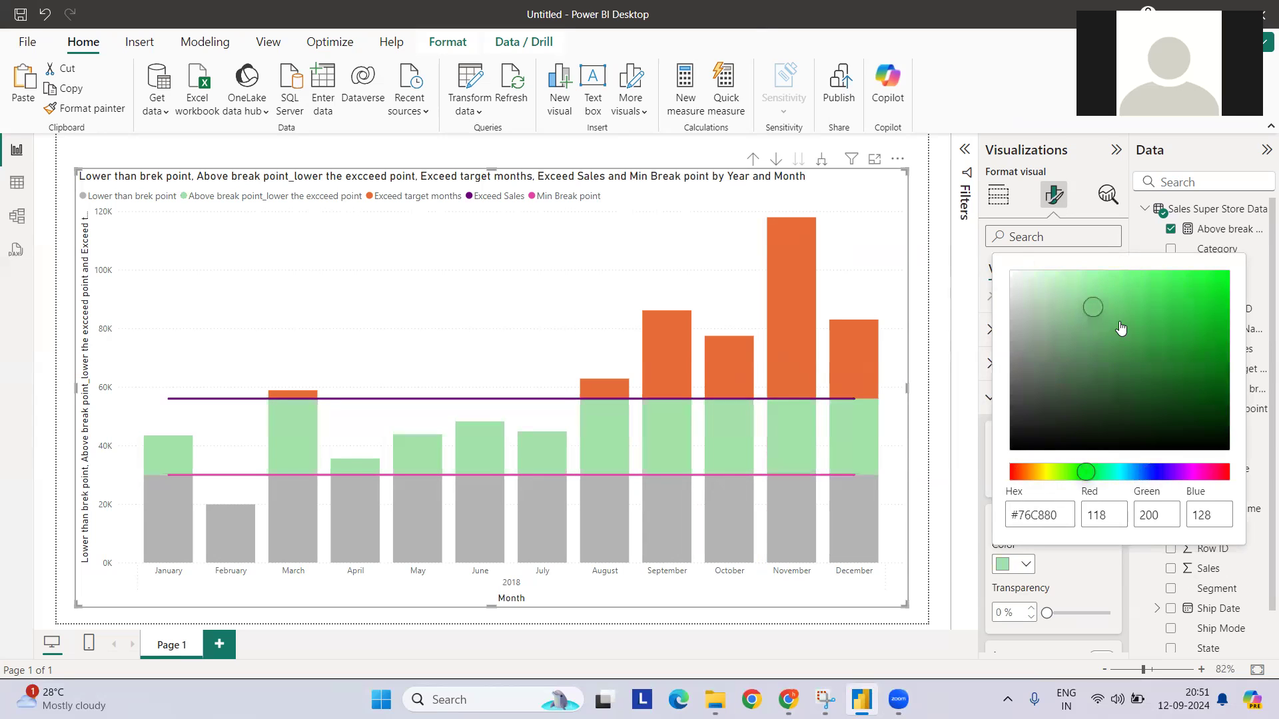
- Select the Exceed target months series and resize the chart to sit within the page
left_click(1078, 571)
left_click(1065, 481)
key("Escape")
key("Down")
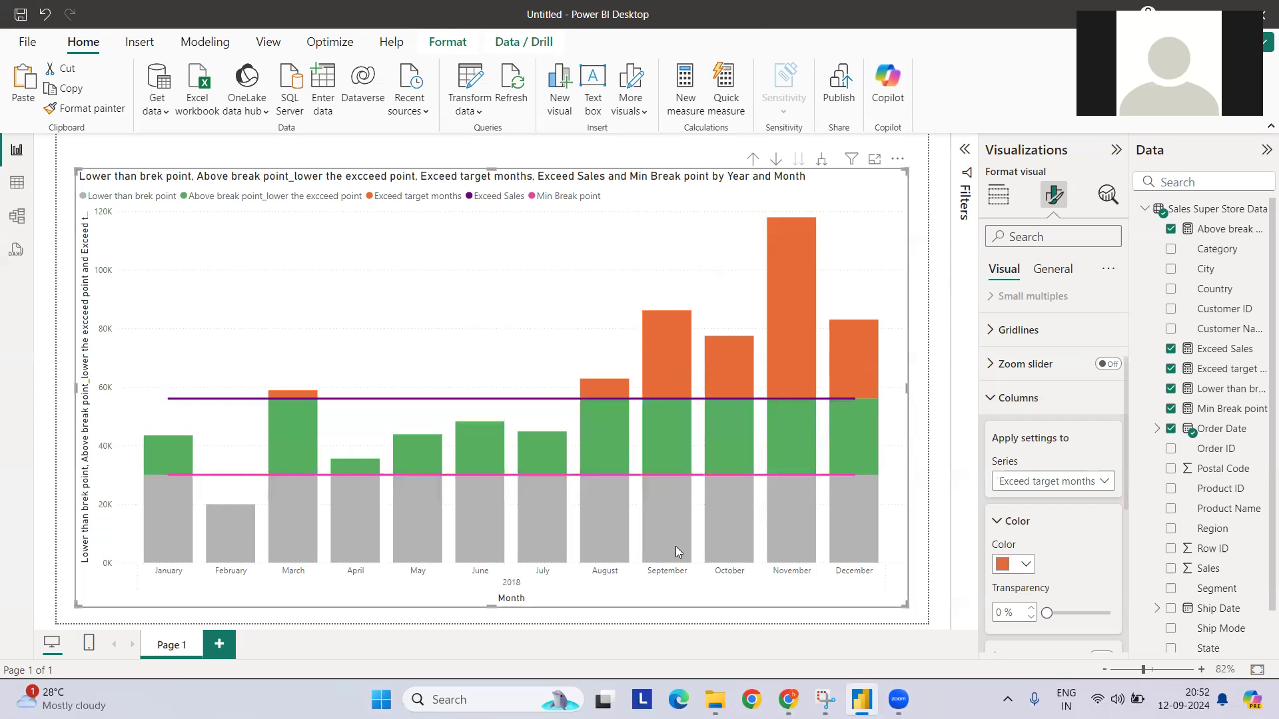
left_click_drag(88, 174, 313, 223)
left_click_drag(409, 228, 102, 178)
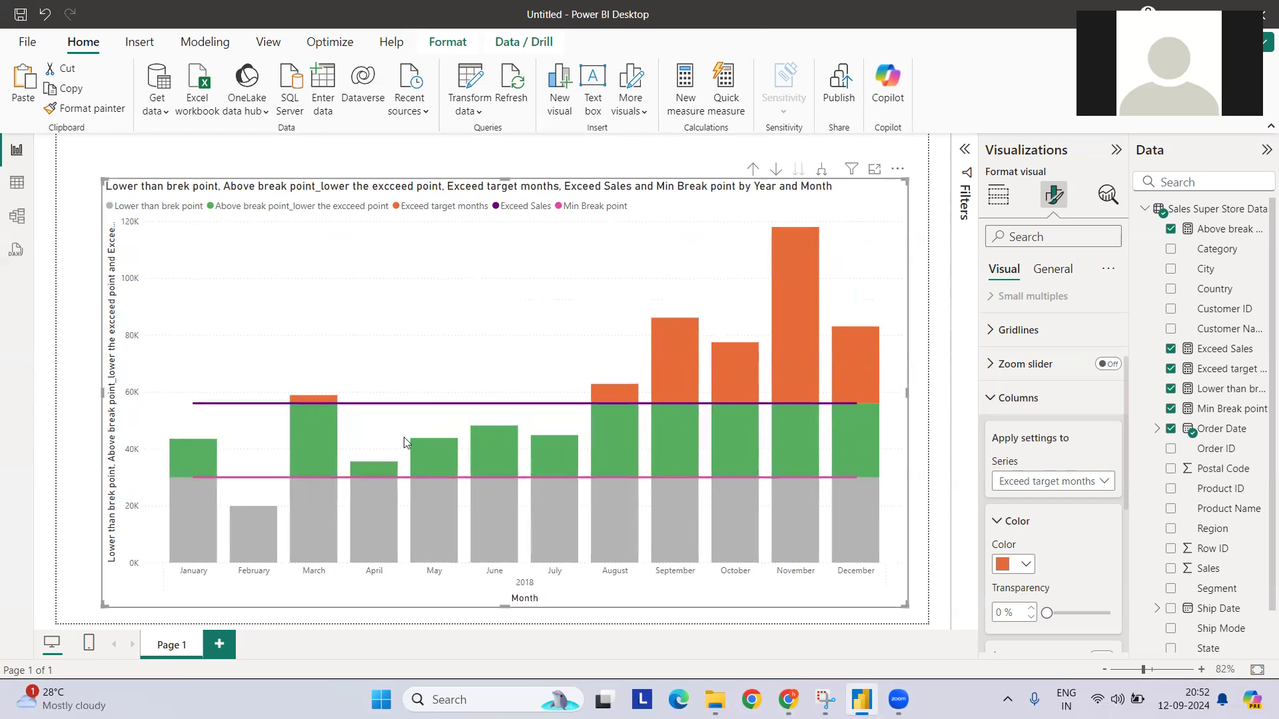